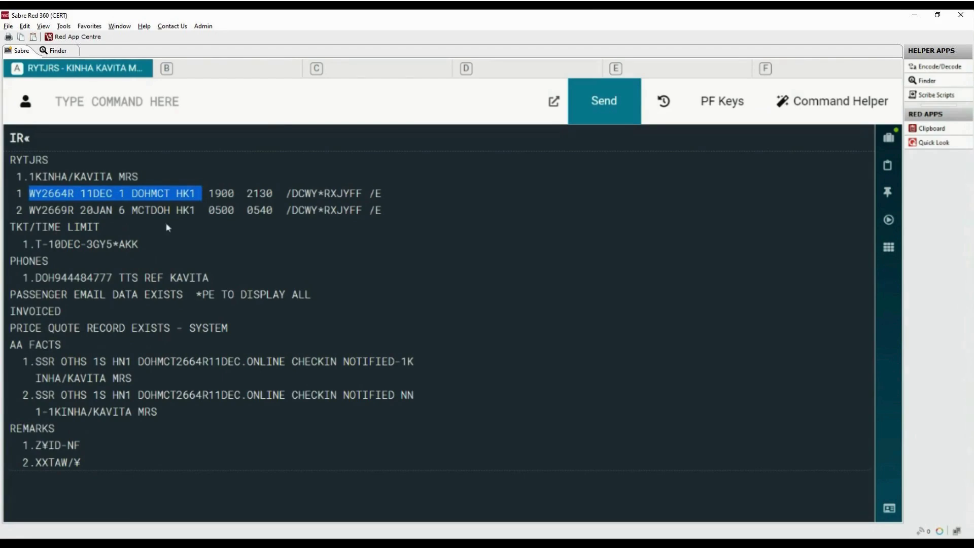
Display the booking's ticketing field with *T
{"action": "left_click_drag", "start_coordinate": [29, 210], "coordinate": [203, 210]}
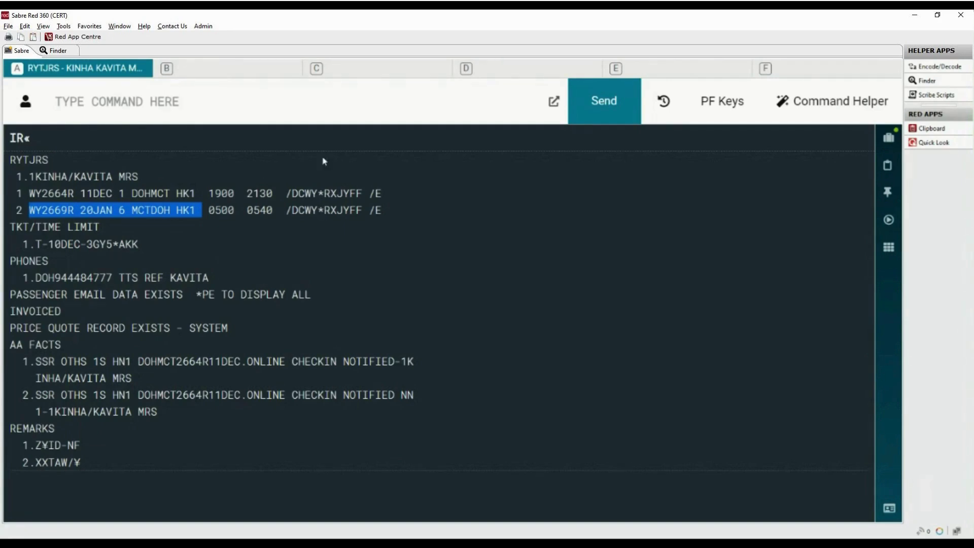
{"action": "left_click", "coordinate": [294, 106]}
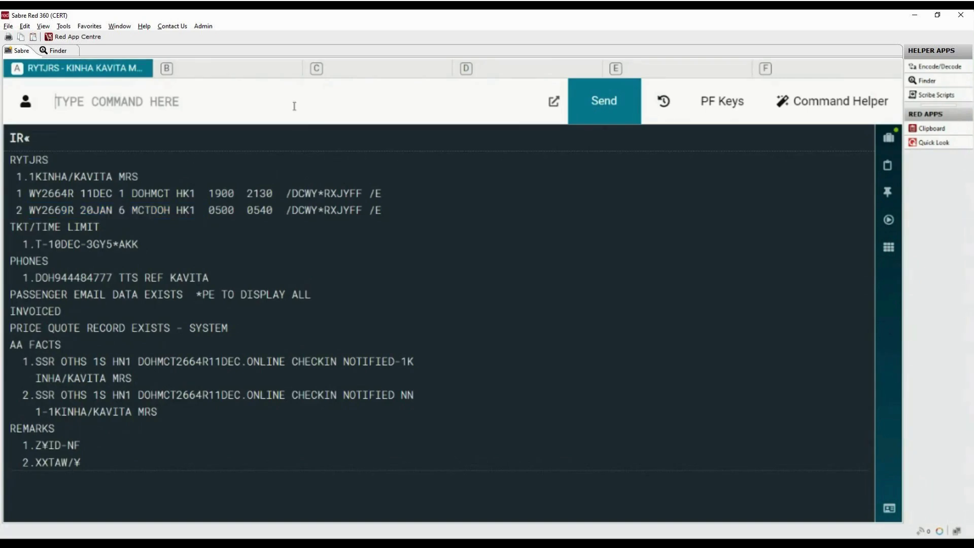
{"action": "type", "text": "*T"}
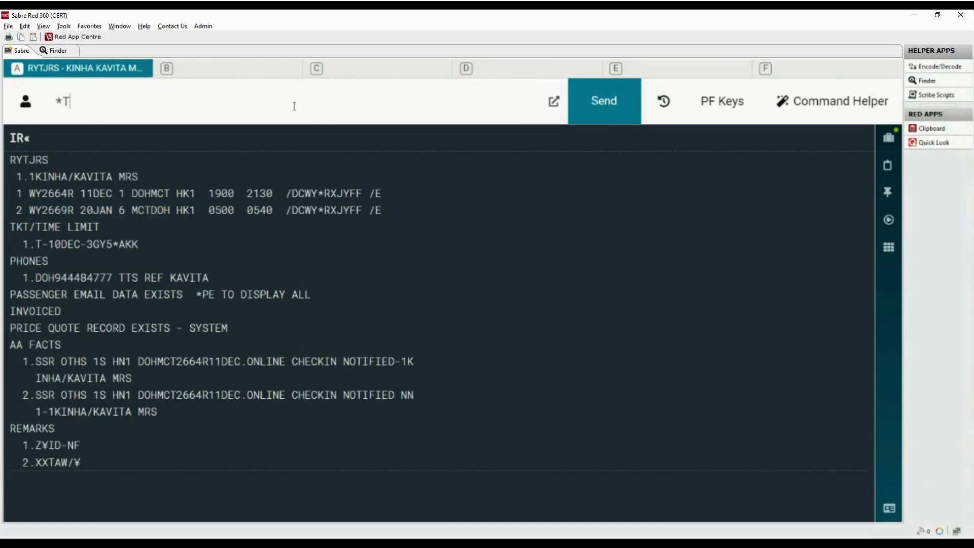
{"action": "key", "text": "Return"}
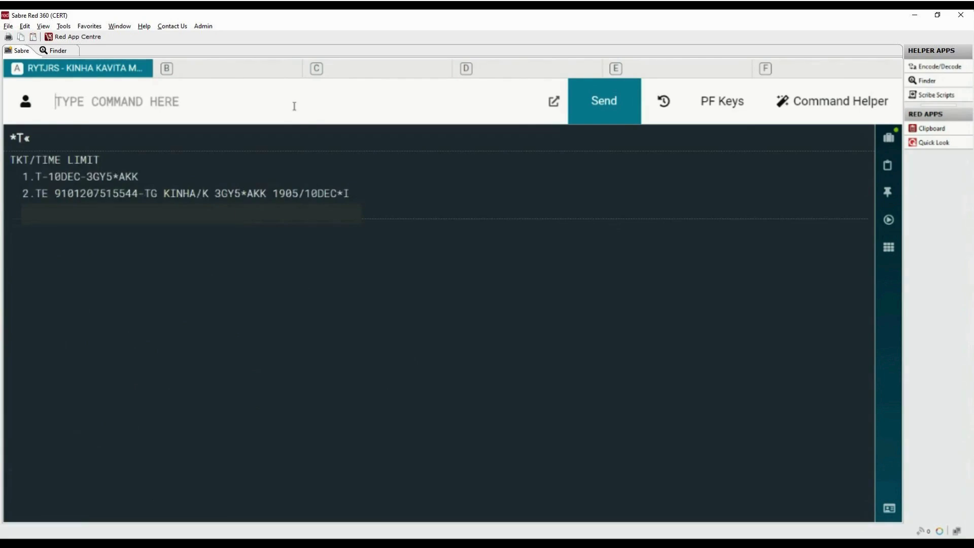
Show the electronic ticket record with WETR*2: coupon 1 USED, coupon 2 OPEN
{"action": "left_click_drag", "start_coordinate": [22, 193], "coordinate": [146, 193]}
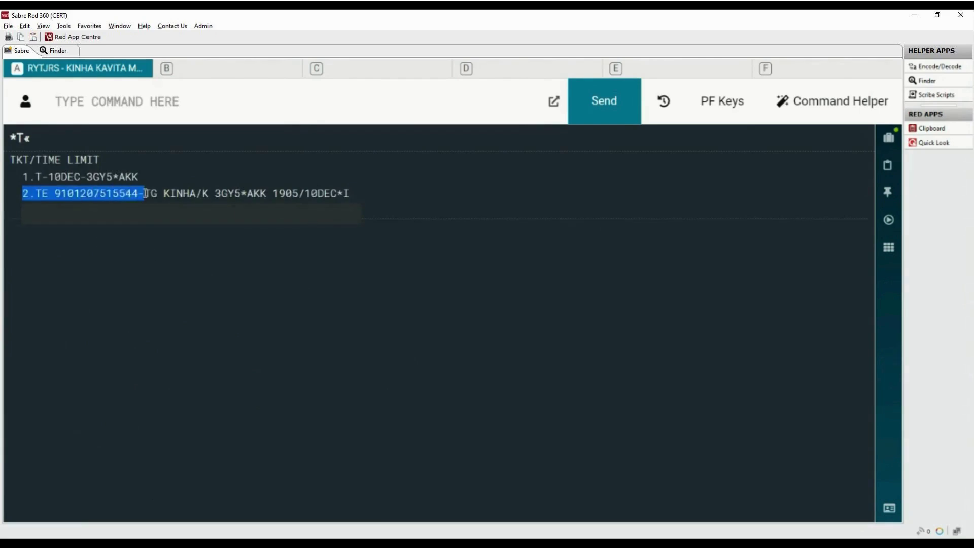
{"action": "type", "text": "WE"}
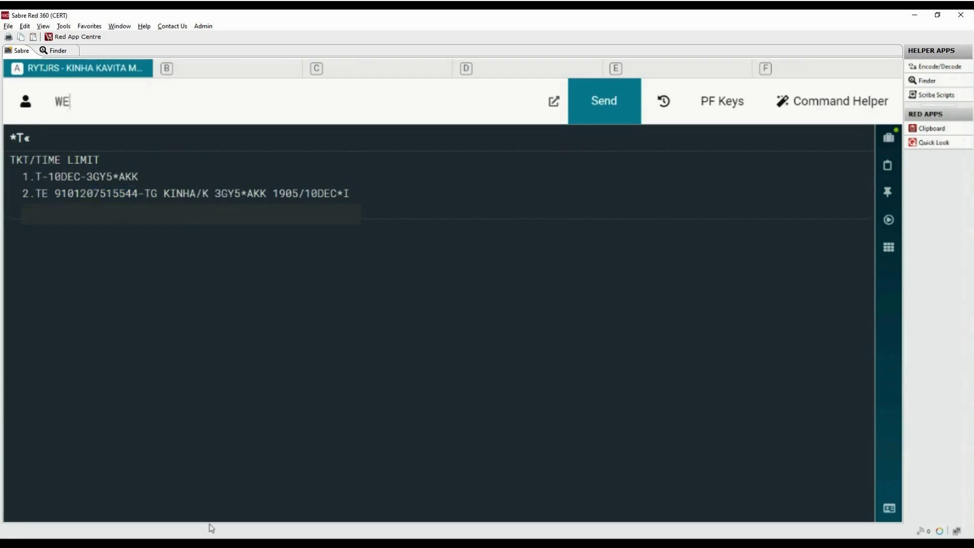
{"action": "type", "text": "TR*2"}
{"action": "key", "text": "Return"}
{"action": "left_click_drag", "start_coordinate": [389, 278], "coordinate": [426, 276]}
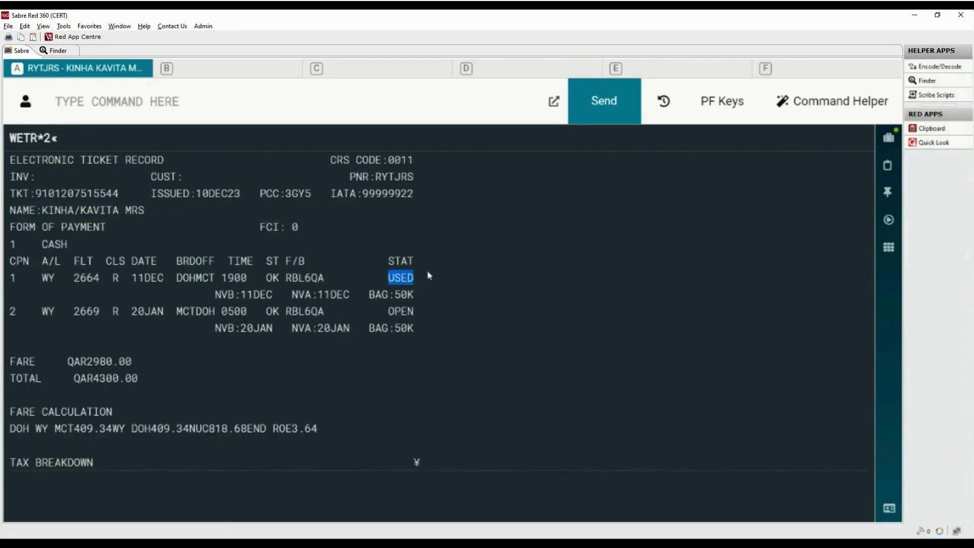
{"action": "left_click_drag", "start_coordinate": [389, 310], "coordinate": [417, 316]}
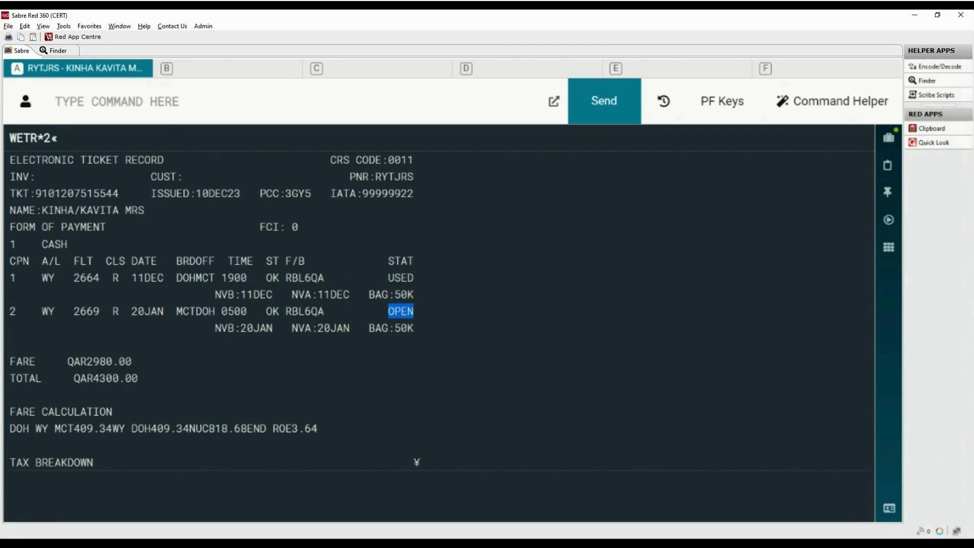
{"action": "left_click", "coordinate": [63, 26]}
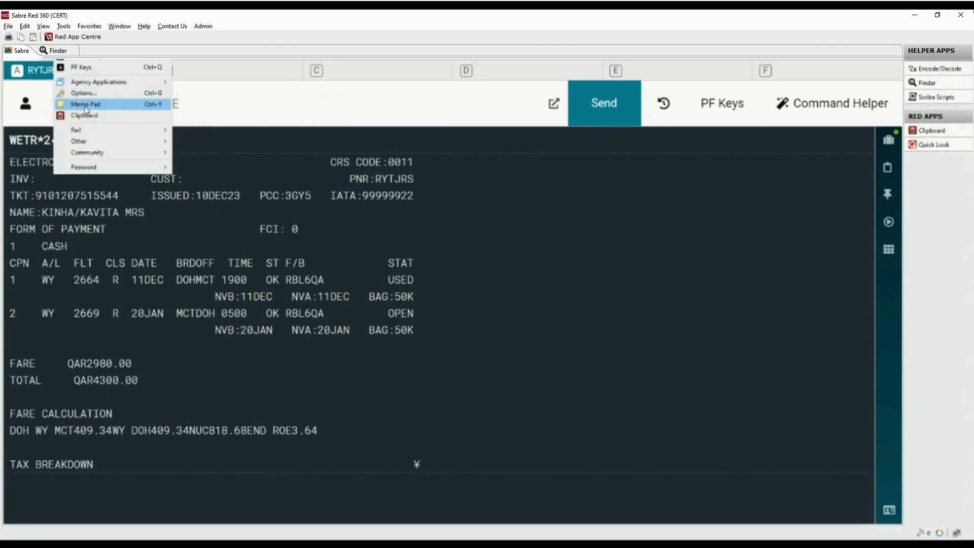
Copy the ticket record into a Memo Pad window and place it at the right
{"action": "left_click", "coordinate": [86, 104]}
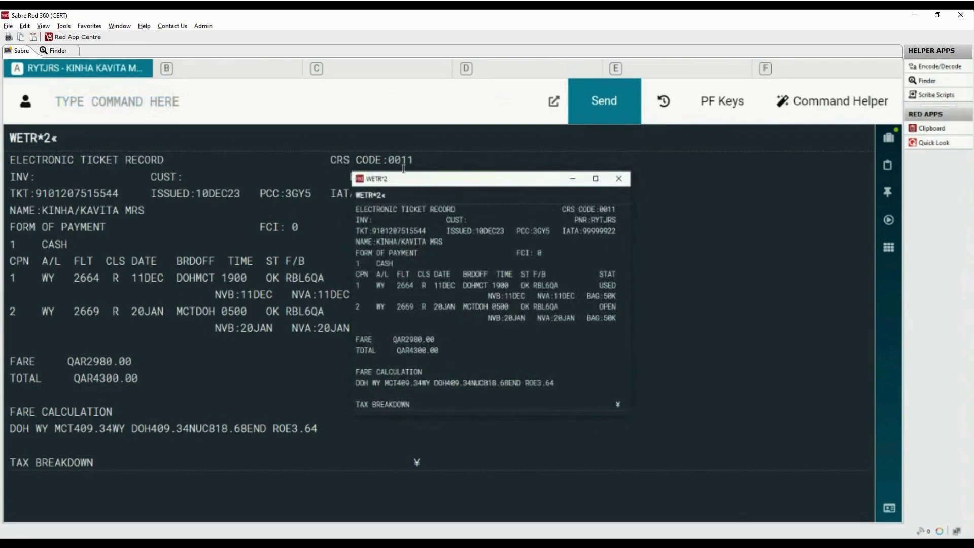
{"action": "left_click_drag", "start_coordinate": [483, 178], "coordinate": [817, 123]}
{"action": "left_click", "coordinate": [217, 108]}
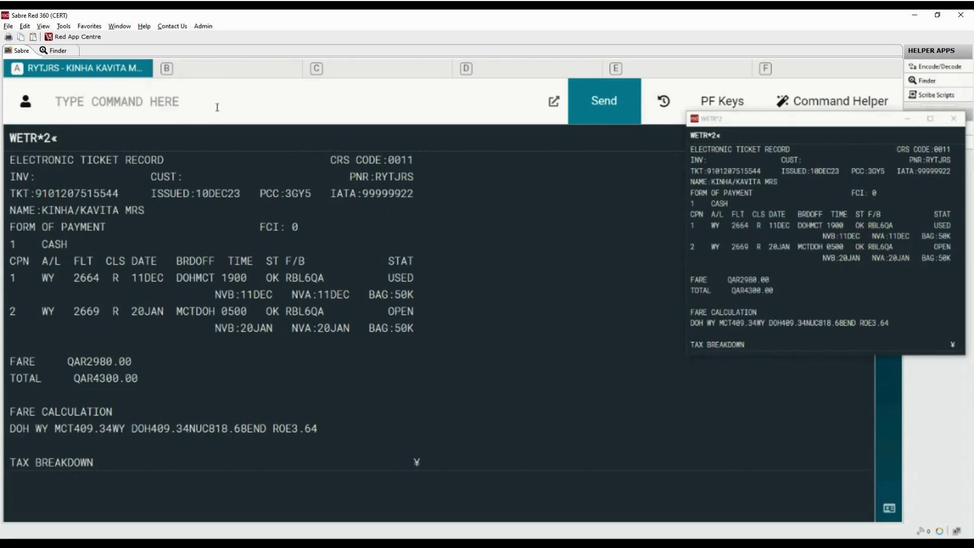
Run FQ10DEC23DOHMCT11DEC23-WY¥QRBL6QA to quote WY fare basis RBL6QA for DOH–MCT
{"action": "type", "text": "FQ"}
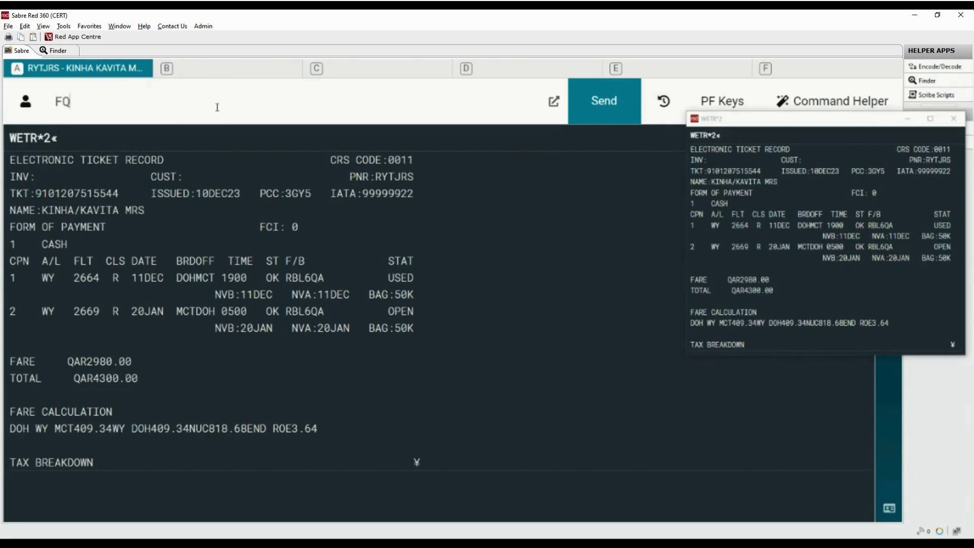
{"action": "left_click_drag", "start_coordinate": [196, 193], "coordinate": [247, 192]}
{"action": "type", "text": "10DEC23DOHMCT"}
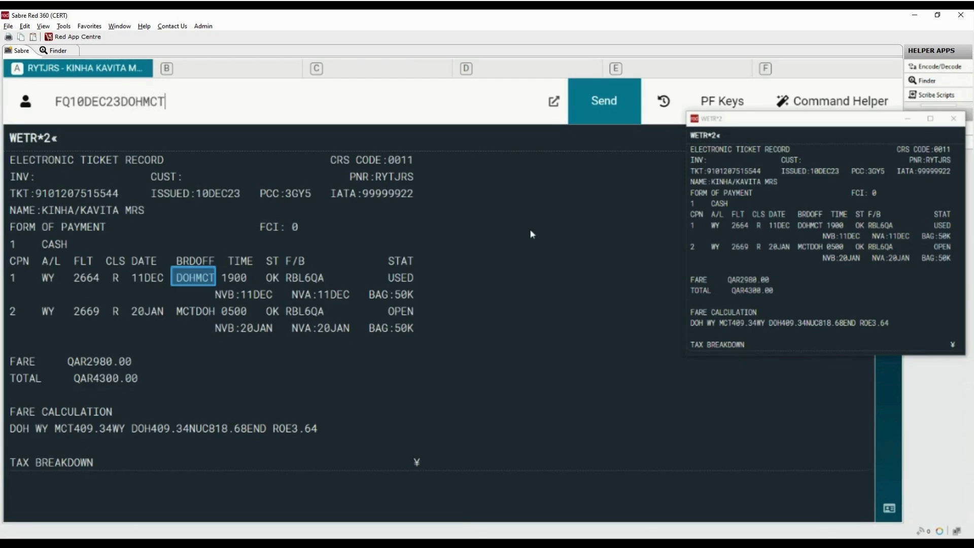
{"action": "type", "text": "11"}
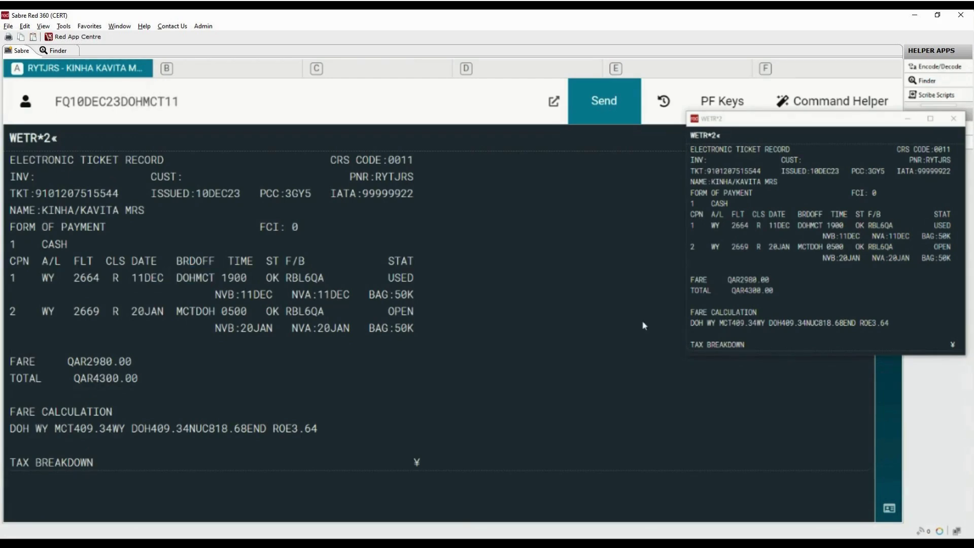
{"action": "type", "text": "DEC23-WY¥"}
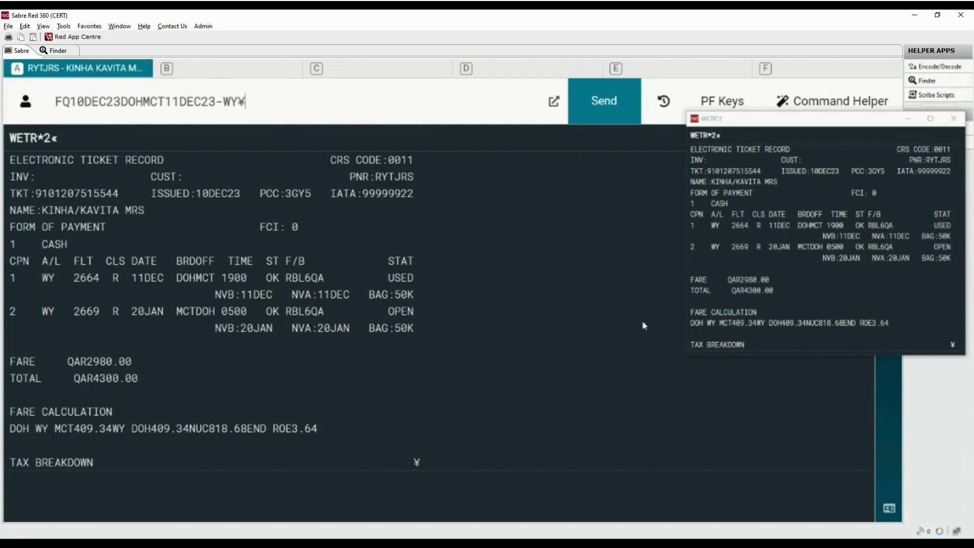
{"action": "type", "text": "Q"}
{"action": "left_click_drag", "start_coordinate": [289, 278], "coordinate": [324, 278]}
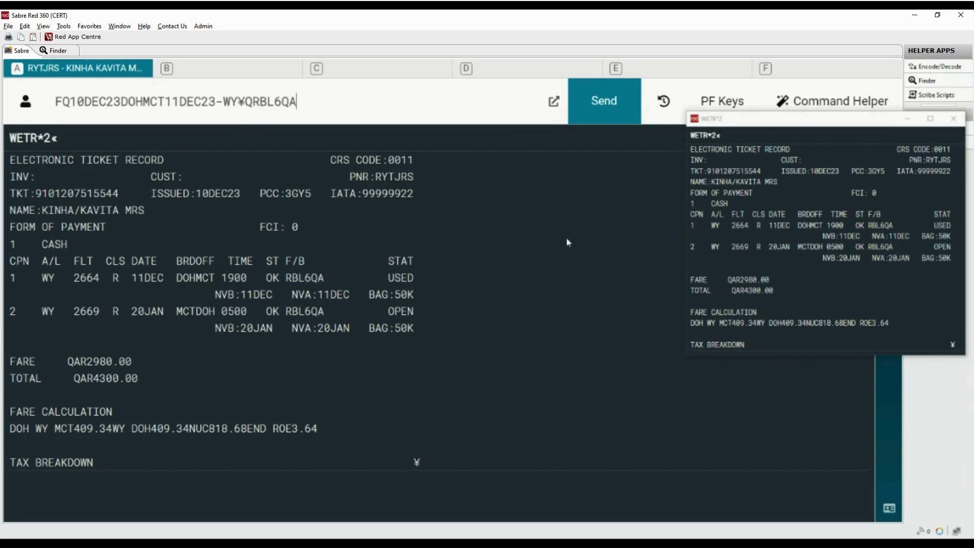
{"action": "key", "text": "Return"}
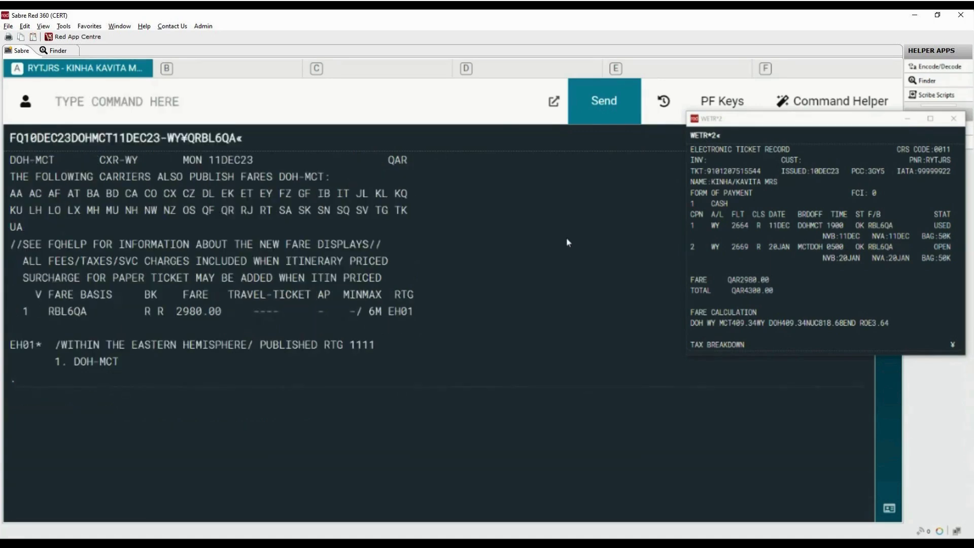
Show fare line 1's penalty rules with RD1*PE, finding the QAR 500 change charge
{"action": "left_click_drag", "start_coordinate": [22, 310], "coordinate": [96, 311]}
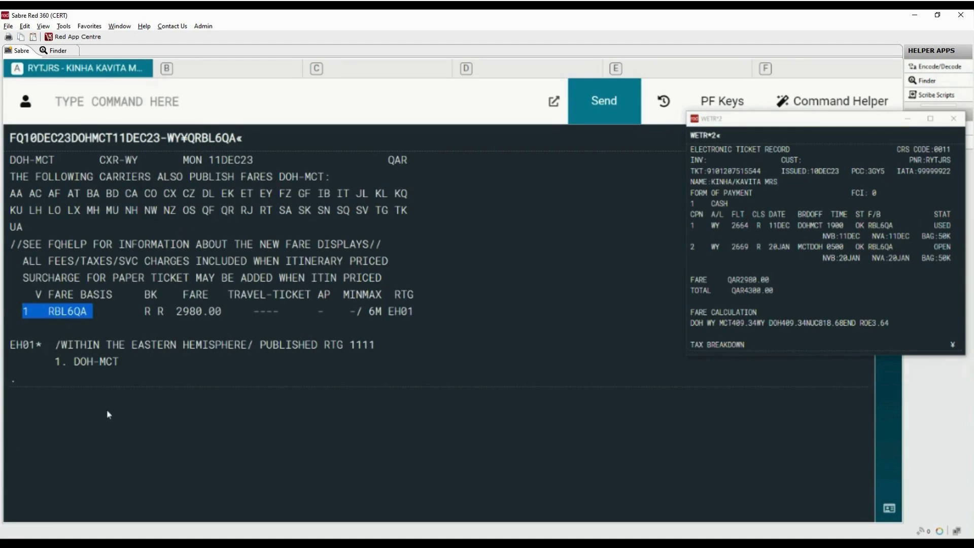
{"action": "left_click", "coordinate": [290, 458]}
{"action": "type", "text": "RD"}
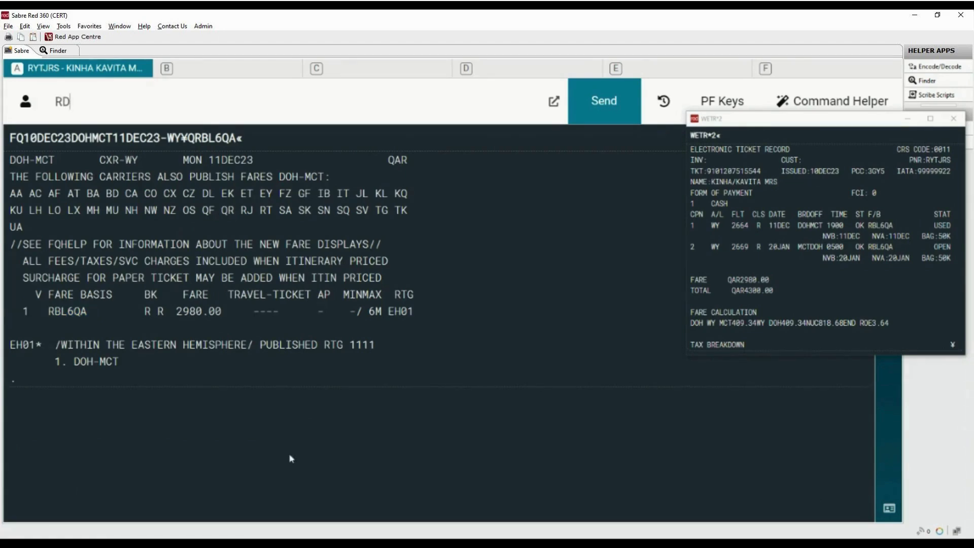
{"action": "type", "text": "1*PE"}
{"action": "key", "text": "Return"}
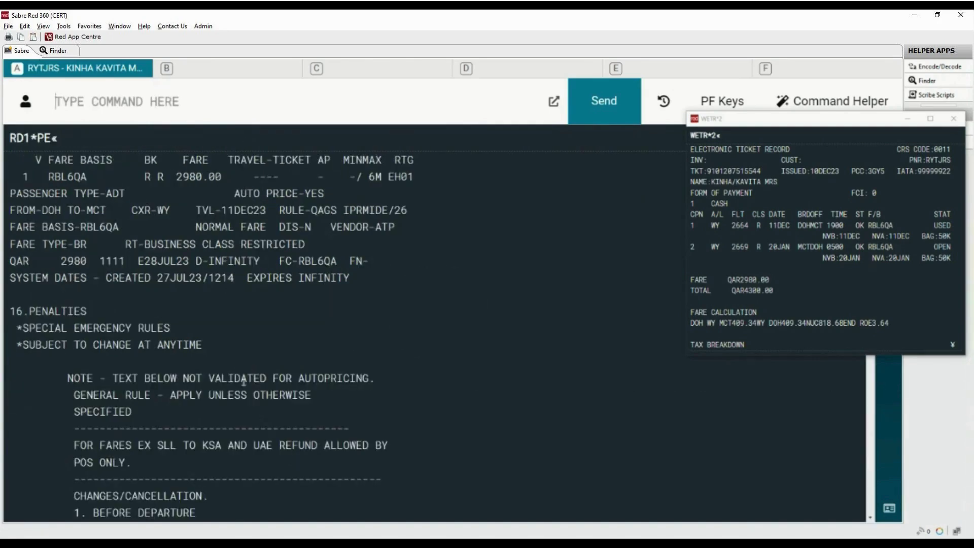
{"action": "scroll", "coordinate": [735, 429], "scroll_direction": "down", "scroll_amount": 10}
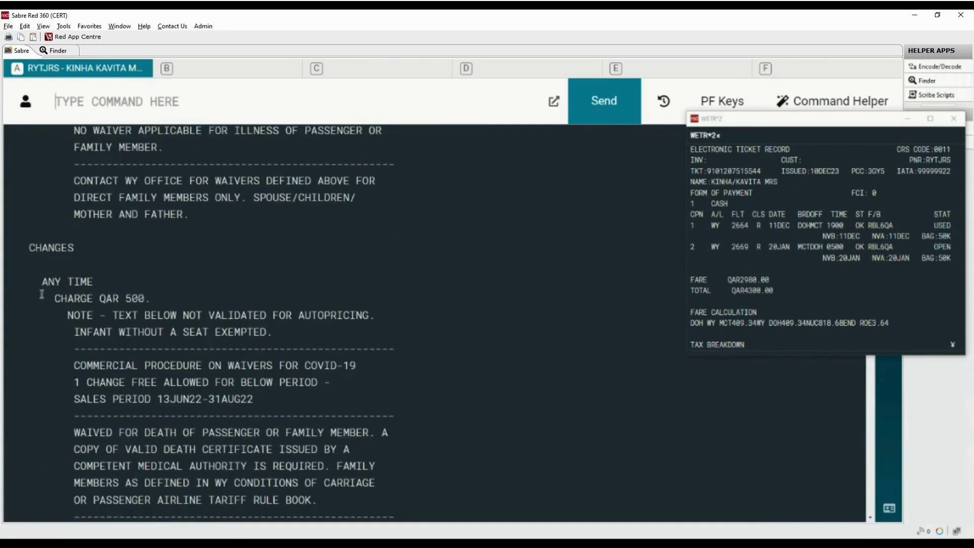
{"action": "left_click_drag", "start_coordinate": [30, 243], "coordinate": [157, 298]}
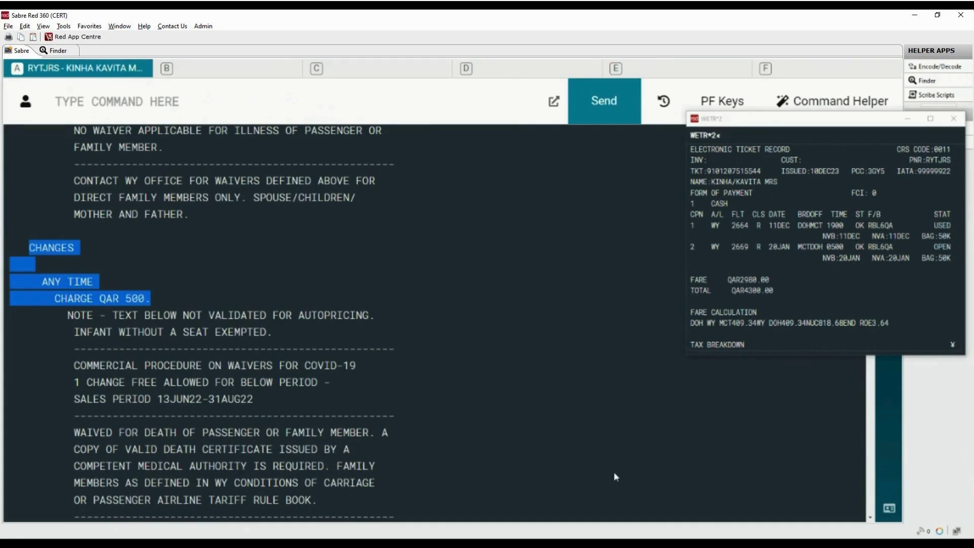
Switch to the graphical interface and bring up the Air Shopping workspace
{"action": "left_click", "coordinate": [832, 104]}
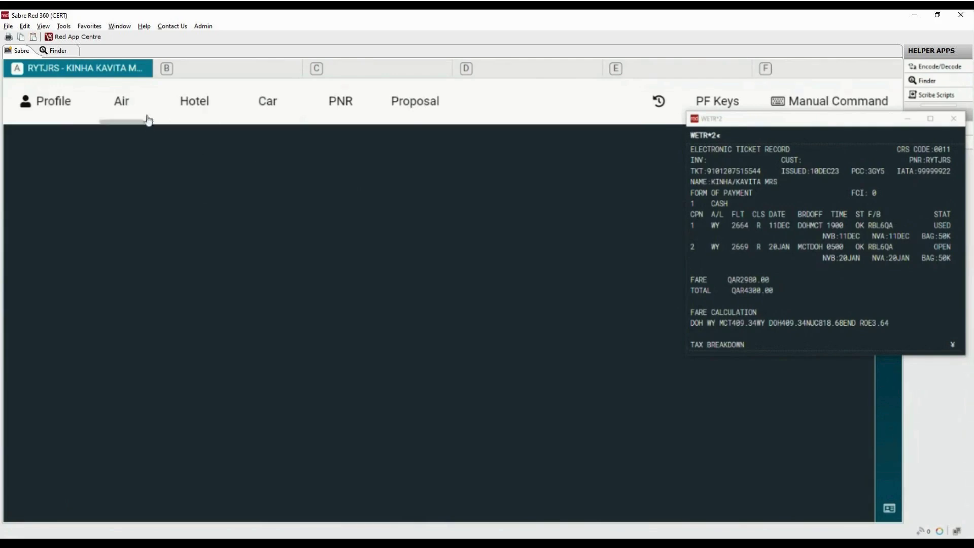
{"action": "left_click_drag", "start_coordinate": [851, 121], "coordinate": [862, 366]}
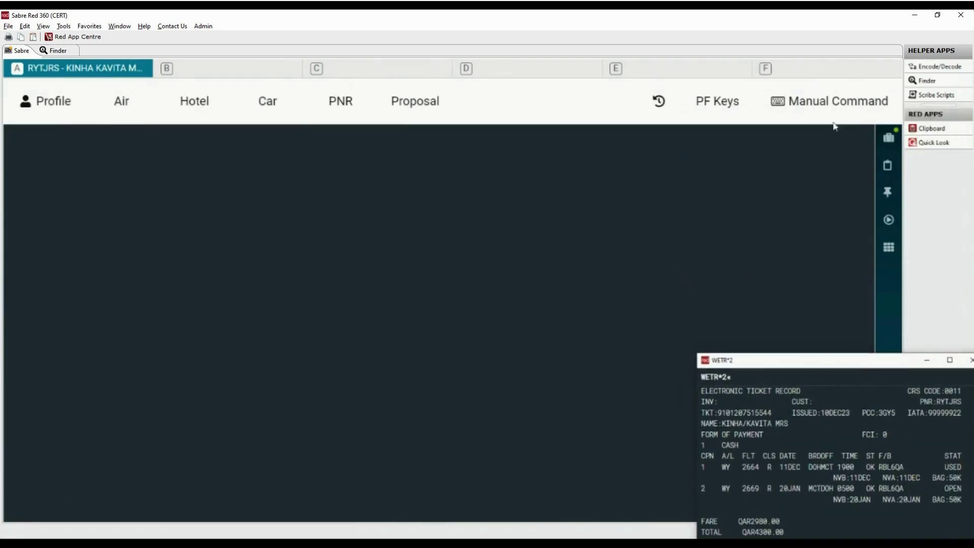
{"action": "left_click", "coordinate": [130, 105]}
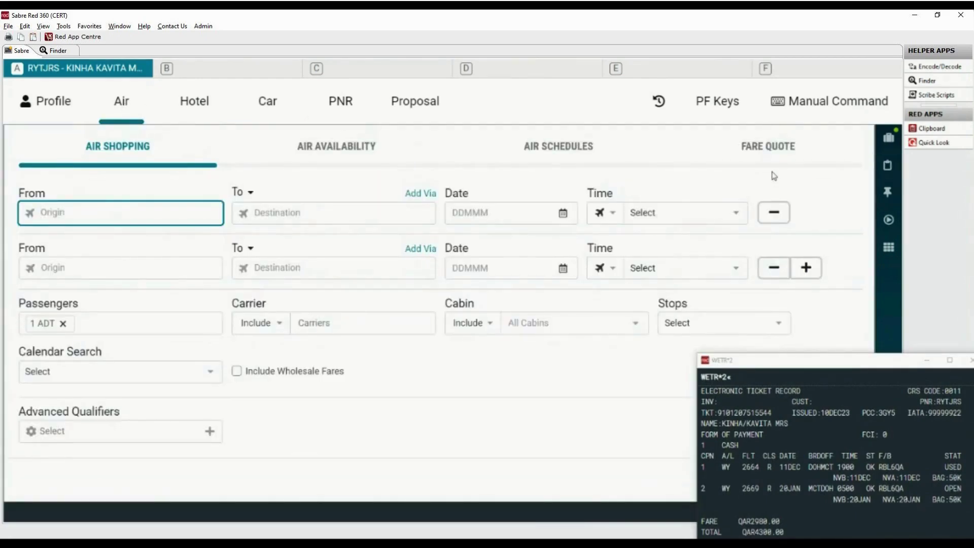
On the Fare Quote form, set origin DOH and destination MCT (Muscat)
{"action": "left_click", "coordinate": [772, 151]}
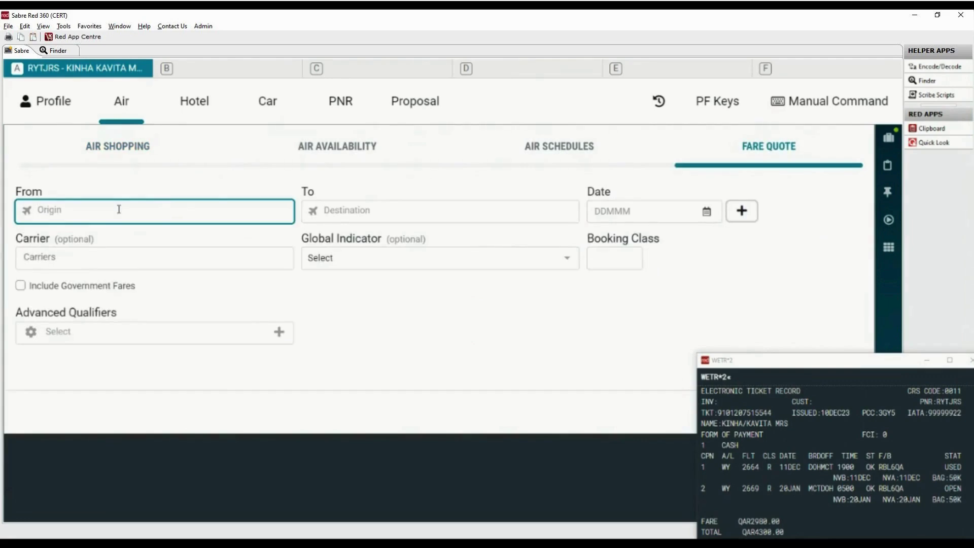
{"action": "type", "text": "DOH"}
{"action": "left_click", "coordinate": [121, 251]}
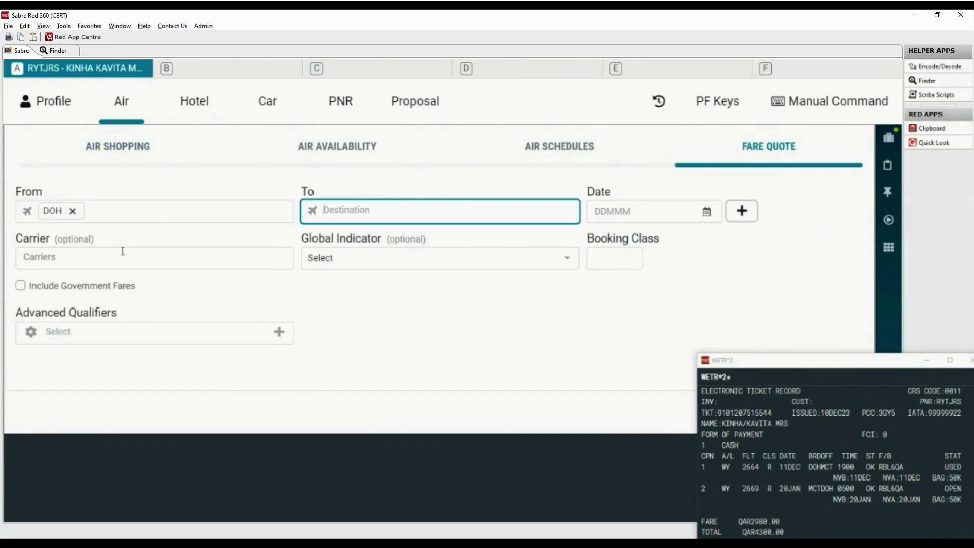
{"action": "type", "text": "MCT"}
{"action": "left_click", "coordinate": [359, 243]}
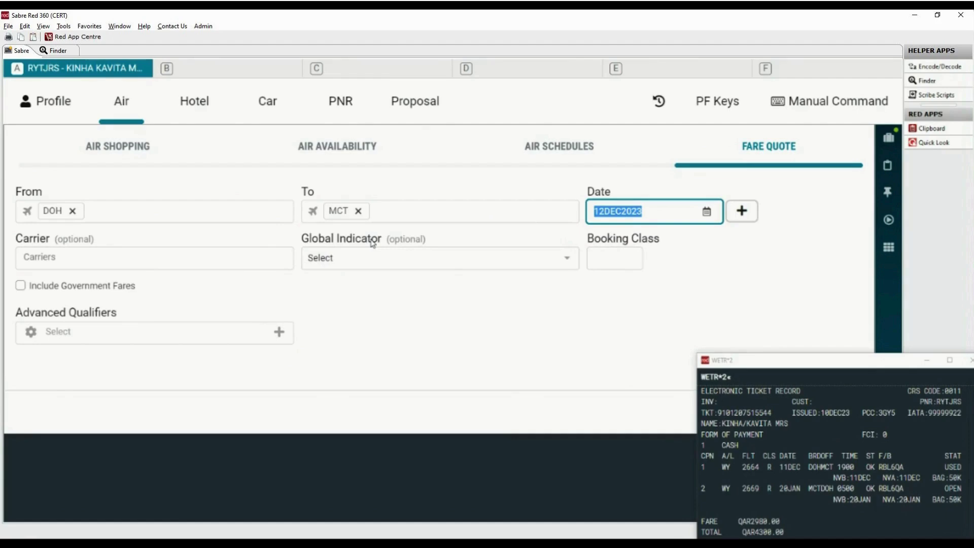
Set the carrier to Oman Air WY and booking class R
{"action": "left_click", "coordinate": [142, 256]}
{"action": "type", "text": "WY"}
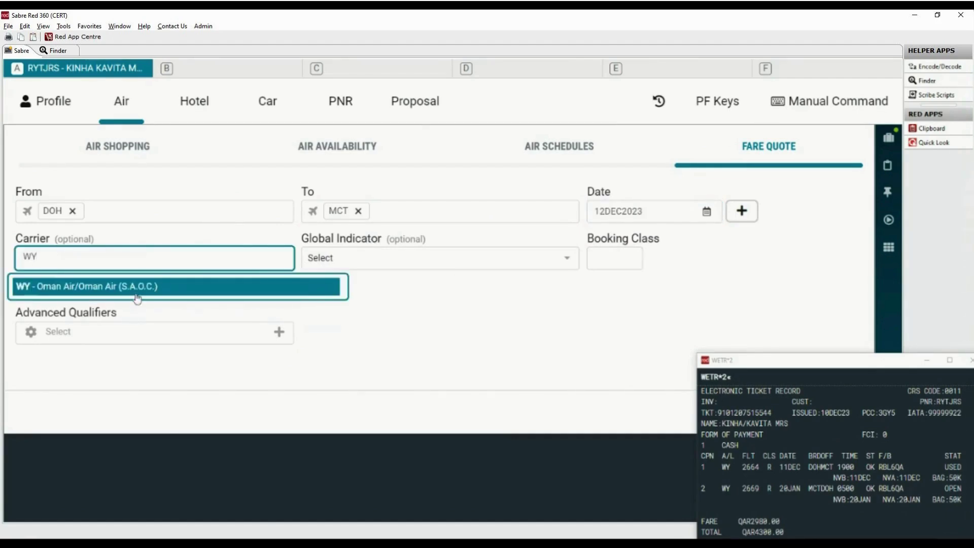
{"action": "left_click", "coordinate": [137, 296]}
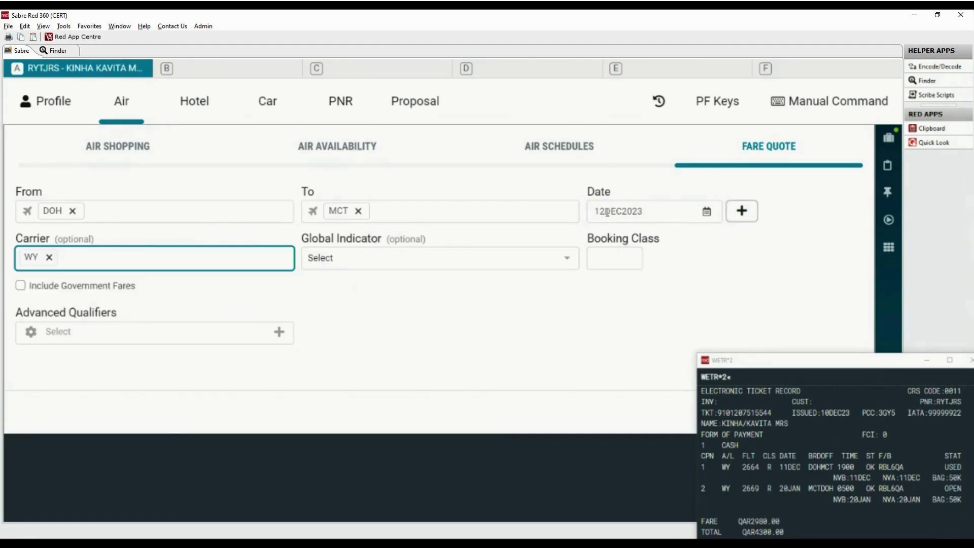
{"action": "left_click", "coordinate": [613, 257]}
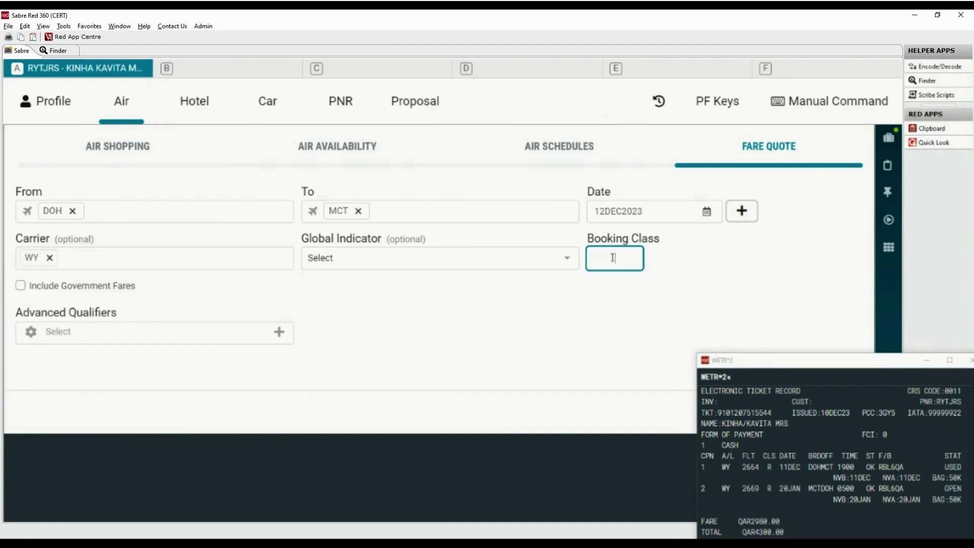
{"action": "type", "text": "R"}
{"action": "triple_click", "coordinate": [123, 313]}
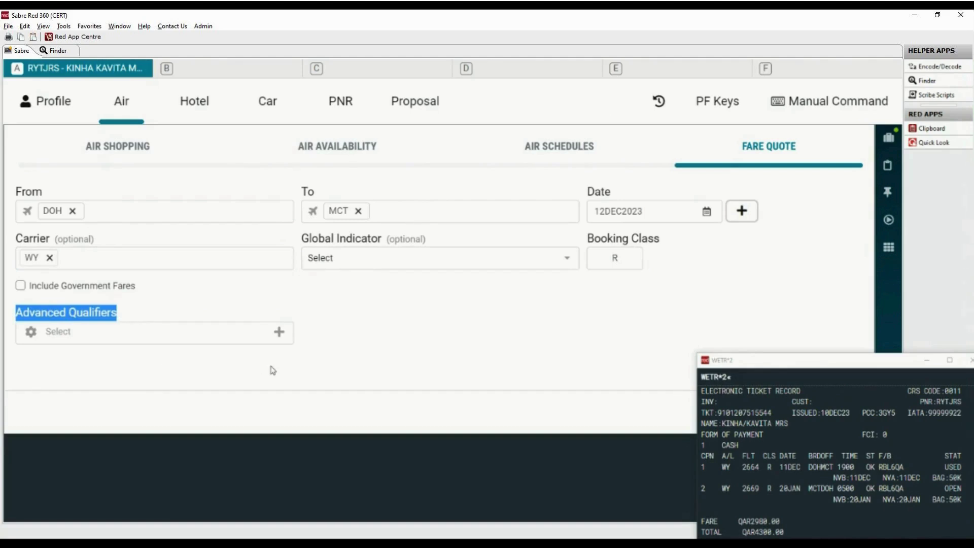
Add Journey Type and Ticketing Date qualifiers and set journey type to Round Trip
{"action": "left_click", "coordinate": [280, 332]}
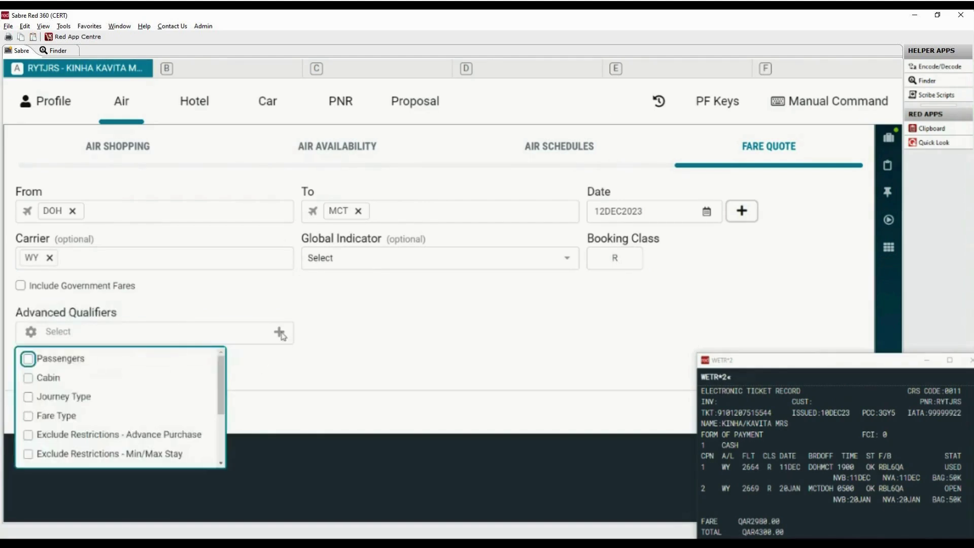
{"action": "left_click", "coordinate": [29, 398]}
{"action": "left_click_drag", "start_coordinate": [221, 386], "coordinate": [228, 446]}
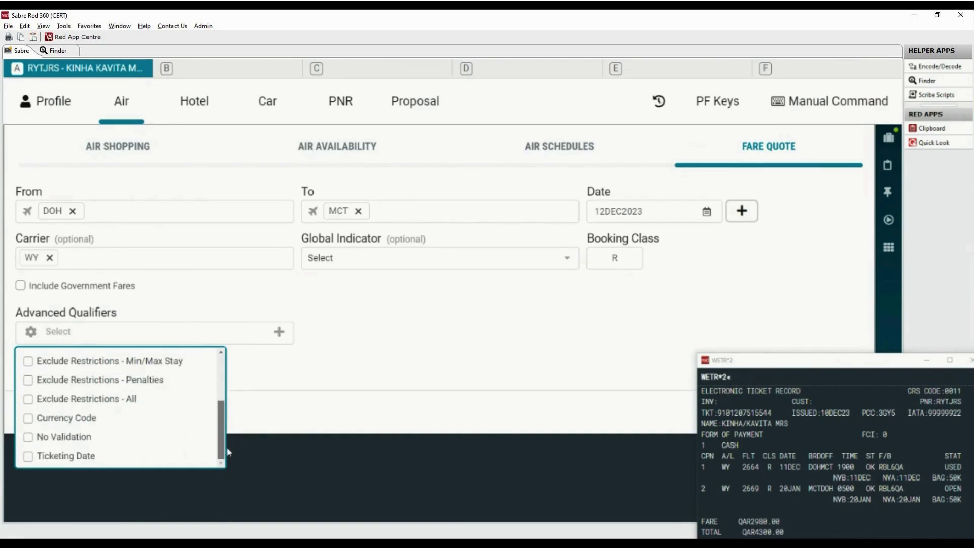
{"action": "left_click", "coordinate": [29, 457]}
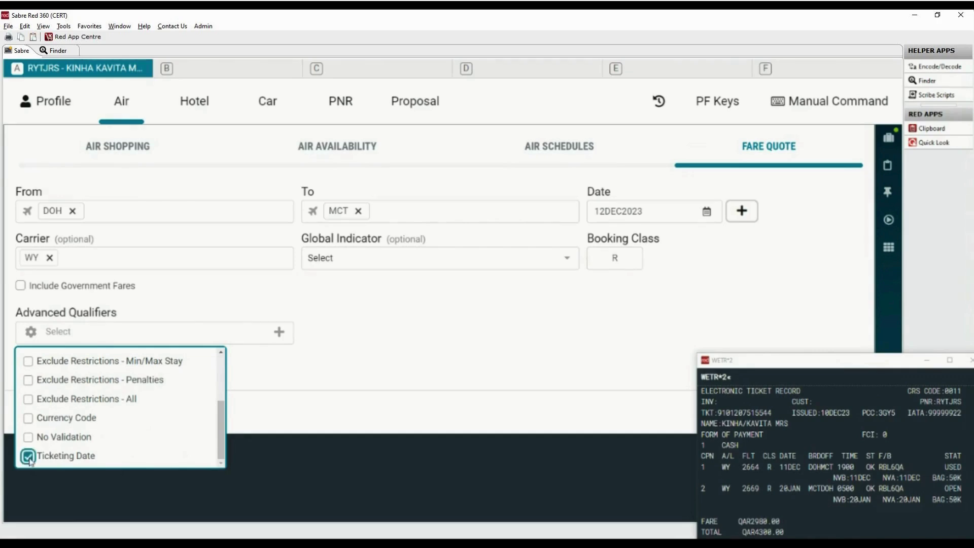
{"action": "left_click", "coordinate": [377, 368]}
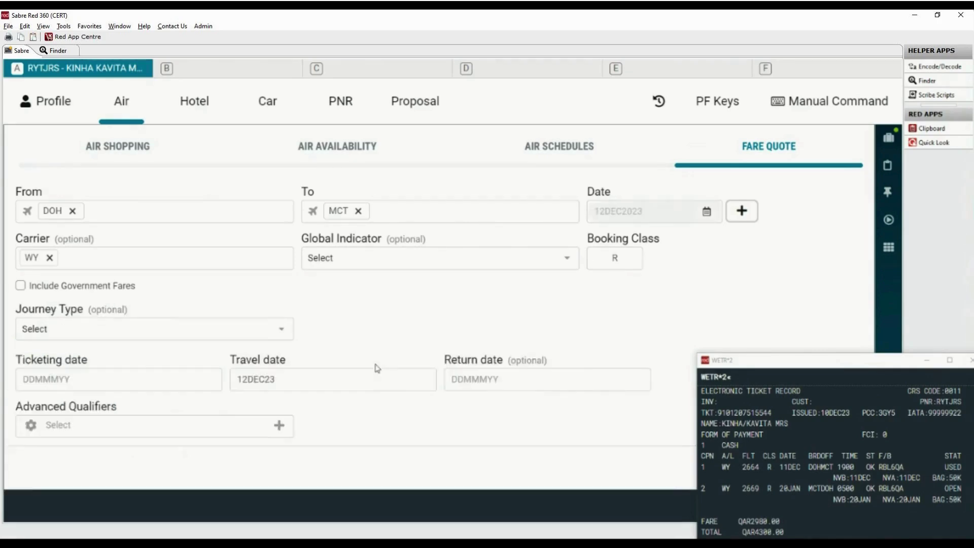
{"action": "left_click", "coordinate": [281, 331]}
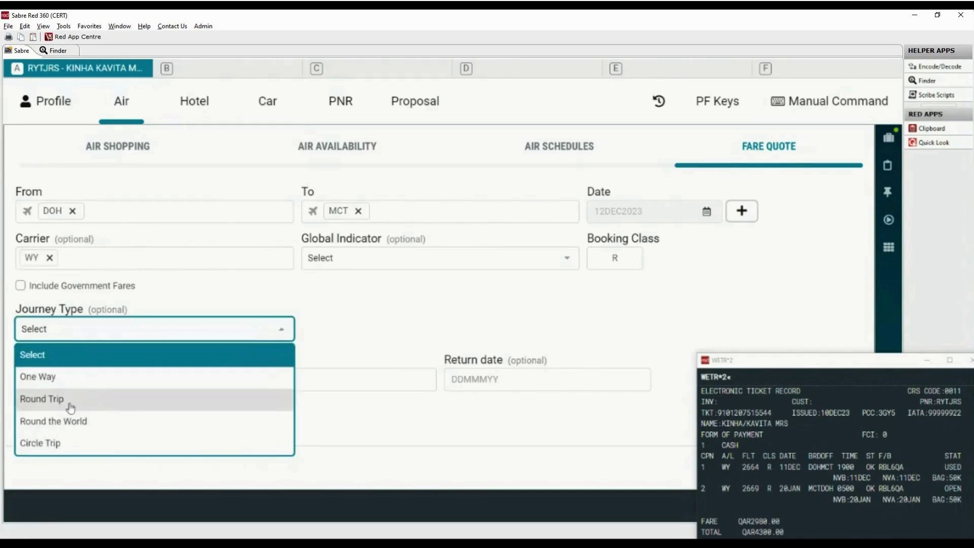
{"action": "left_click", "coordinate": [54, 405]}
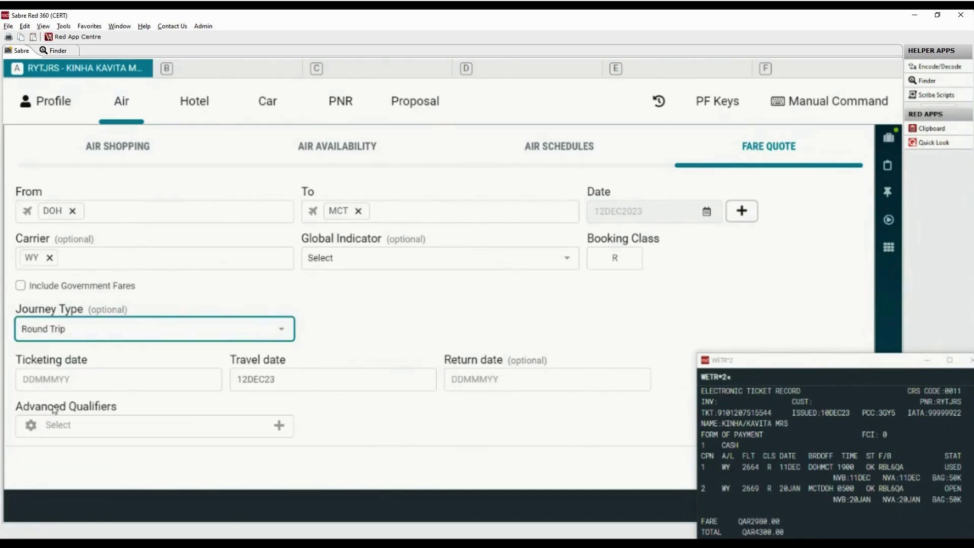
Set the ticketing date to 10 December and the travel date to 11 December
{"action": "left_click_drag", "start_coordinate": [13, 361], "coordinate": [102, 357]}
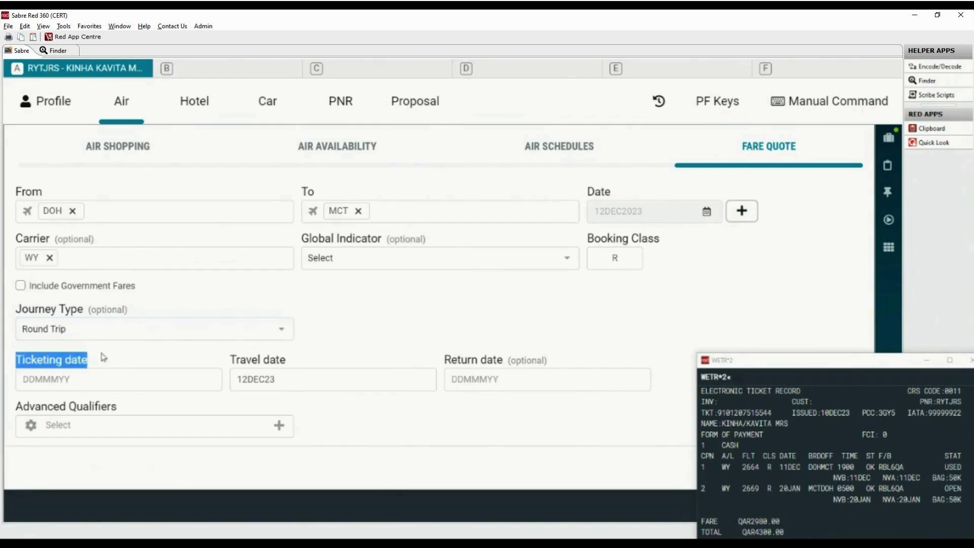
{"action": "double_click", "coordinate": [837, 413]}
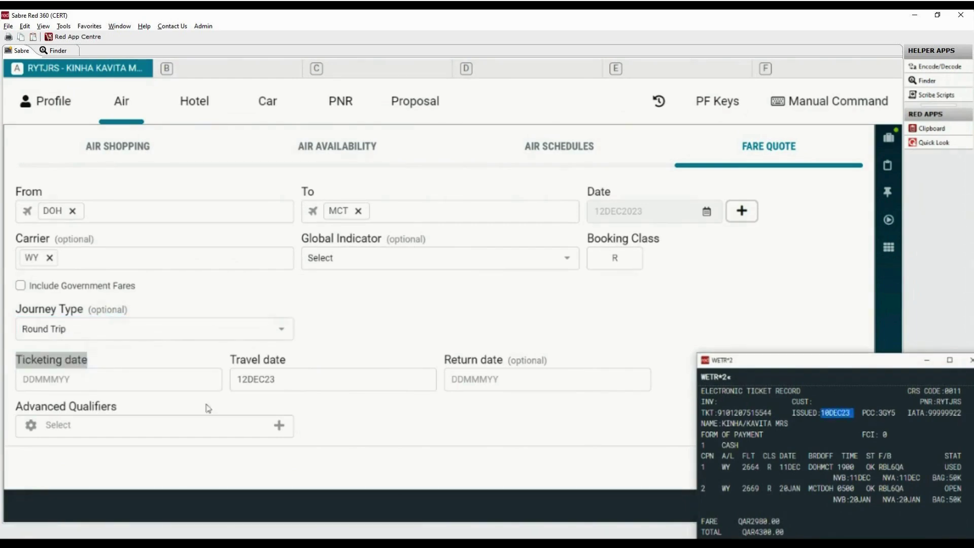
{"action": "left_click", "coordinate": [166, 382]}
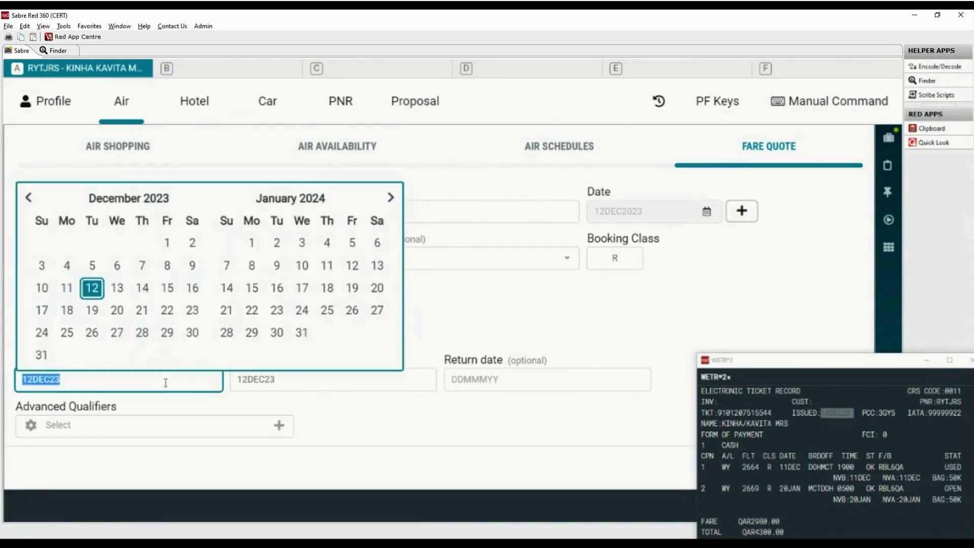
{"action": "left_click", "coordinate": [42, 287]}
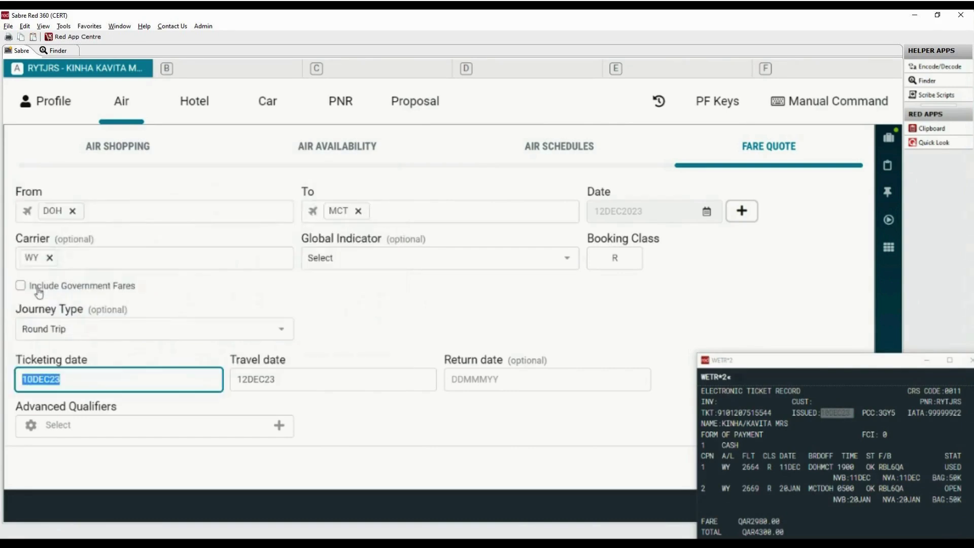
{"action": "double_click", "coordinate": [791, 467]}
{"action": "left_click", "coordinate": [291, 380]}
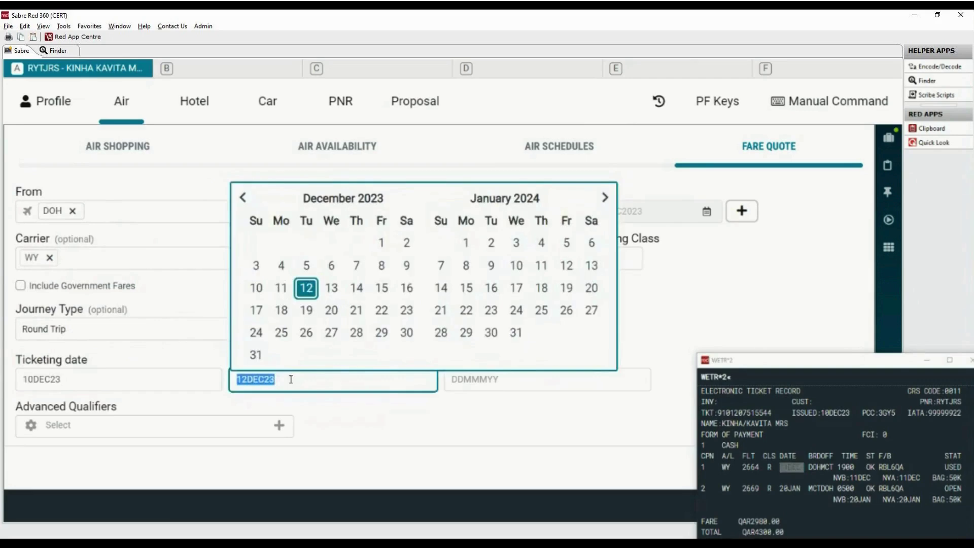
{"action": "left_click", "coordinate": [281, 288]}
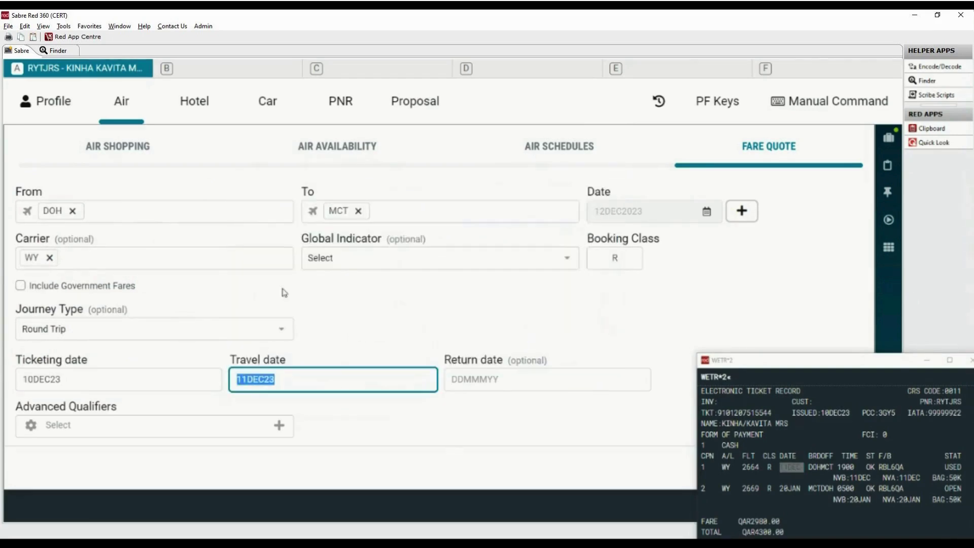
{"action": "left_click_drag", "start_coordinate": [819, 360], "coordinate": [811, 482]}
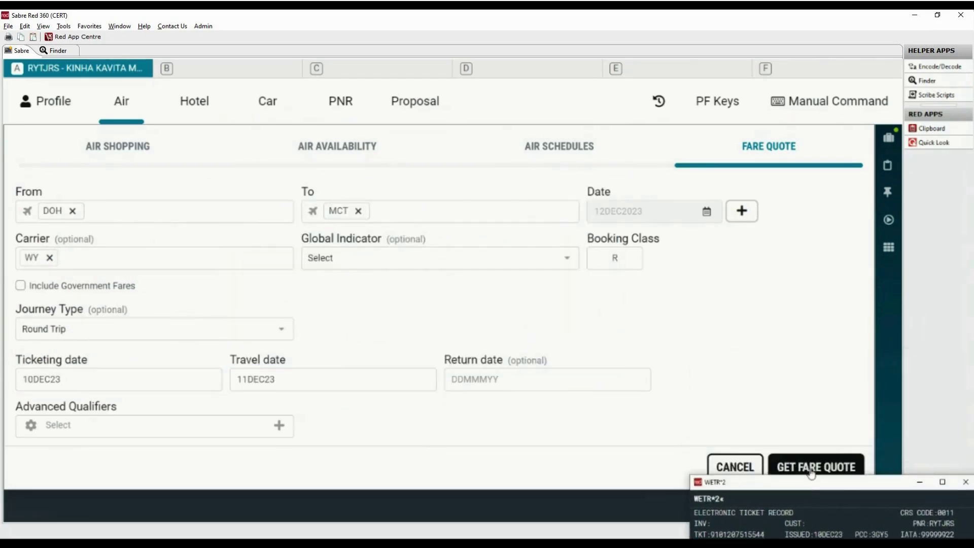
{"action": "left_click", "coordinate": [813, 468]}
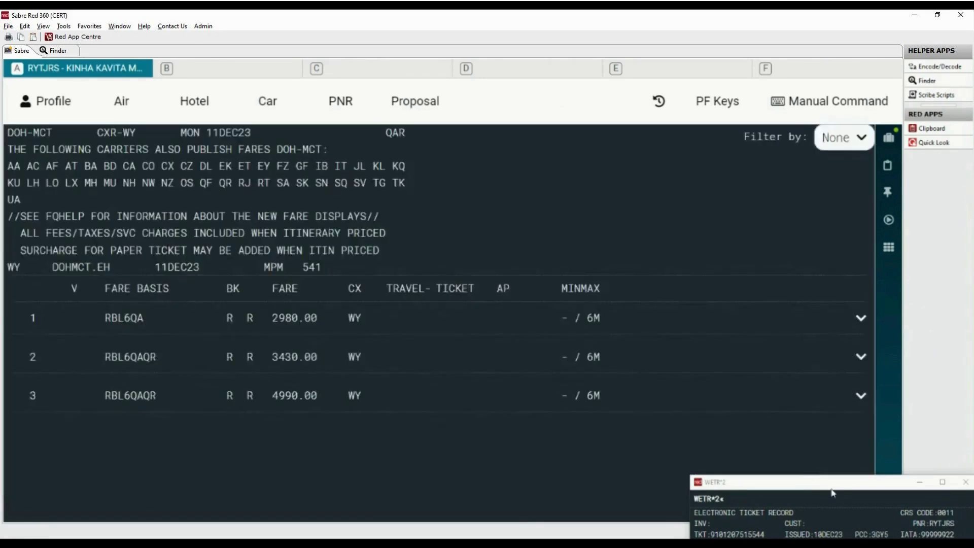
{"action": "left_click_drag", "start_coordinate": [833, 486], "coordinate": [824, 207]}
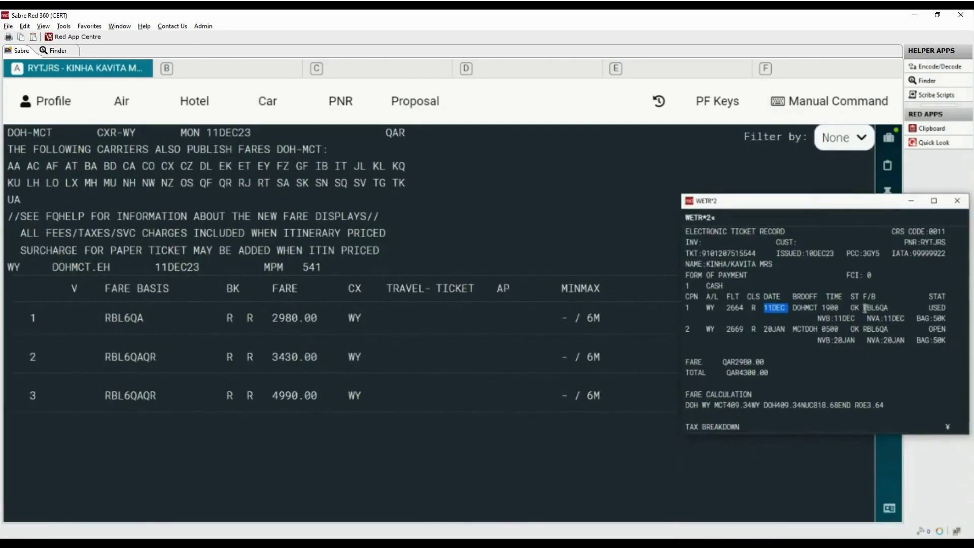
{"action": "left_click_drag", "start_coordinate": [865, 308], "coordinate": [893, 308]}
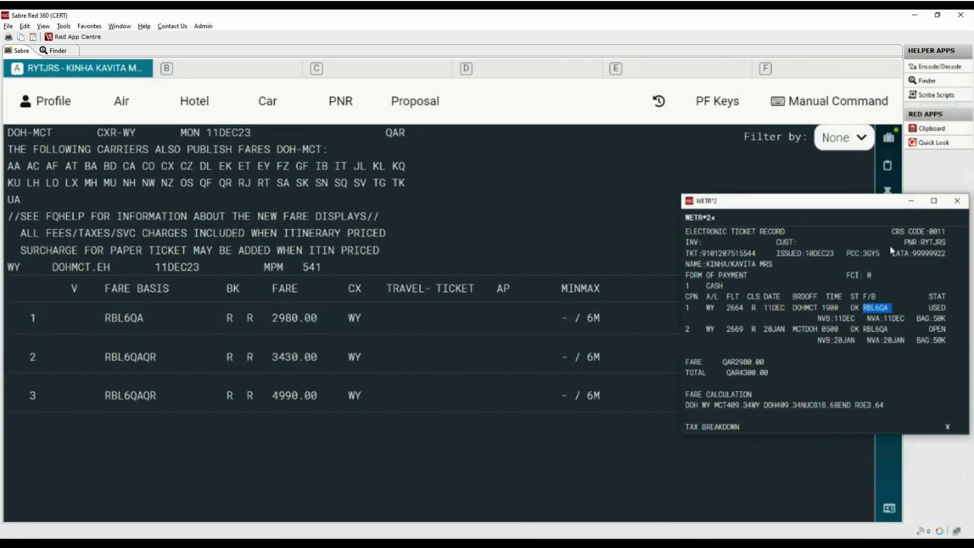
{"action": "left_click", "coordinate": [957, 204]}
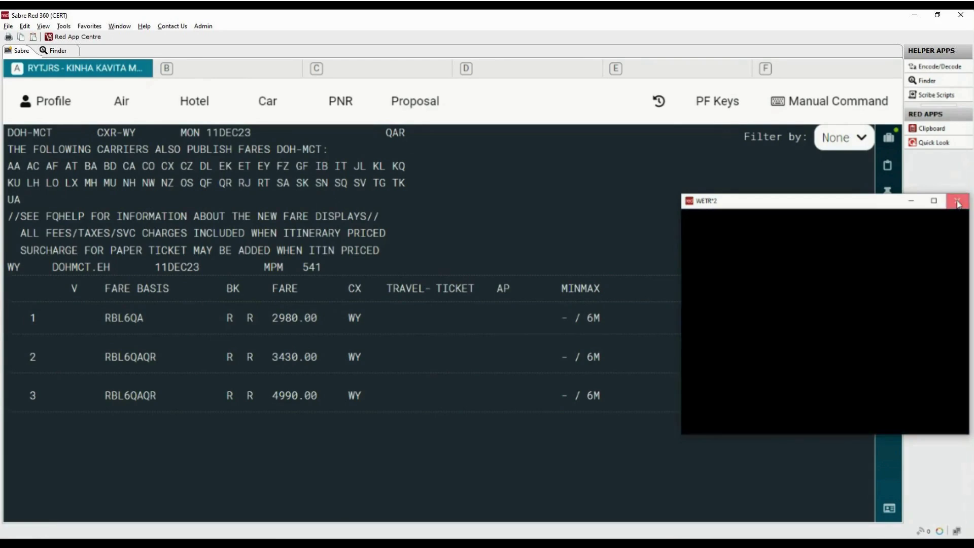
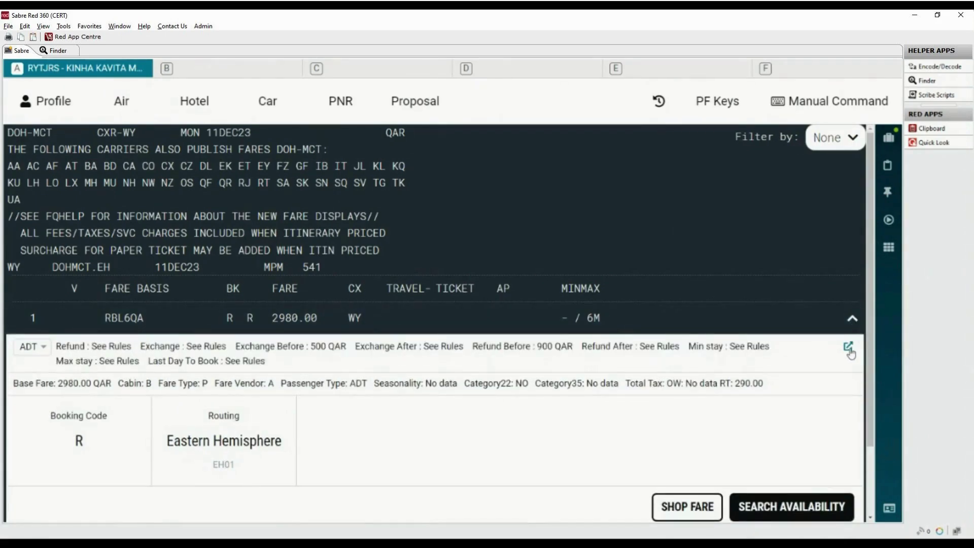
Check RBL6QA rule 16 Penalties for its QAR 500 any-time change charge, then close the fare rules
{"action": "left_click", "coordinate": [848, 350]}
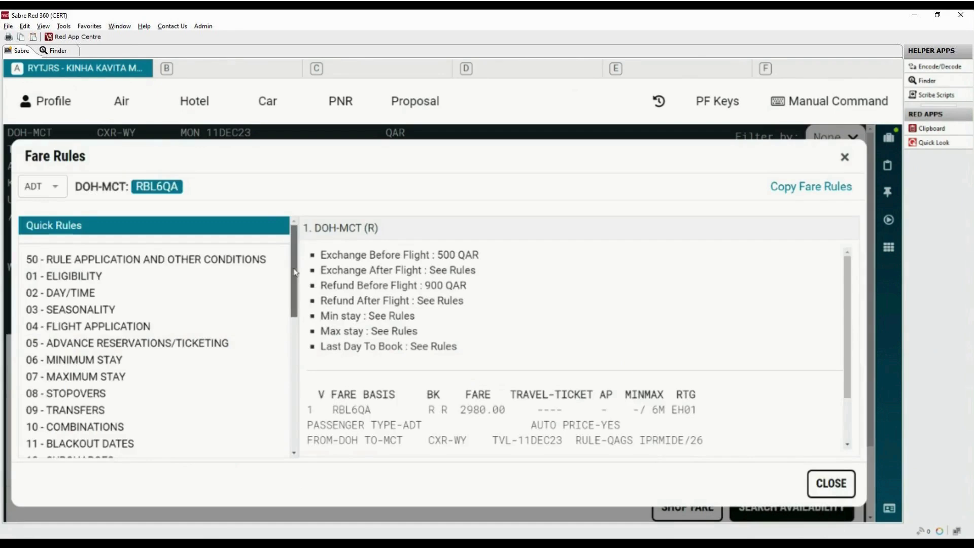
{"action": "scroll", "coordinate": [297, 304], "scroll_direction": "down", "scroll_amount": 2}
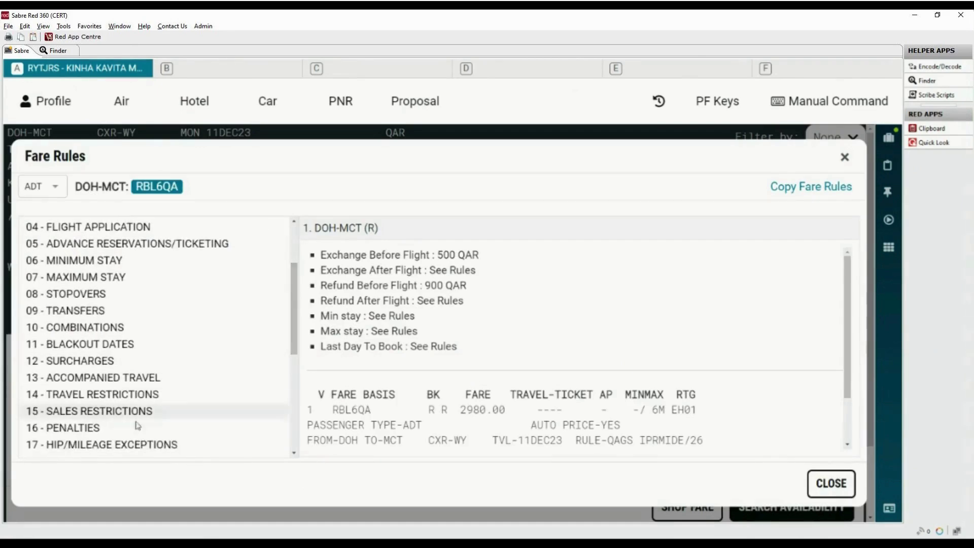
{"action": "left_click", "coordinate": [92, 430]}
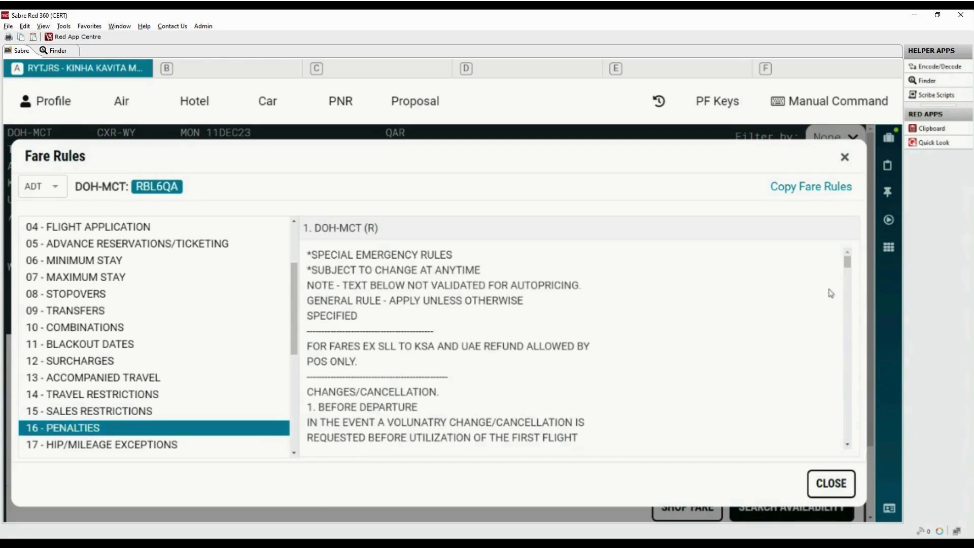
{"action": "left_click_drag", "start_coordinate": [848, 265], "coordinate": [847, 343]}
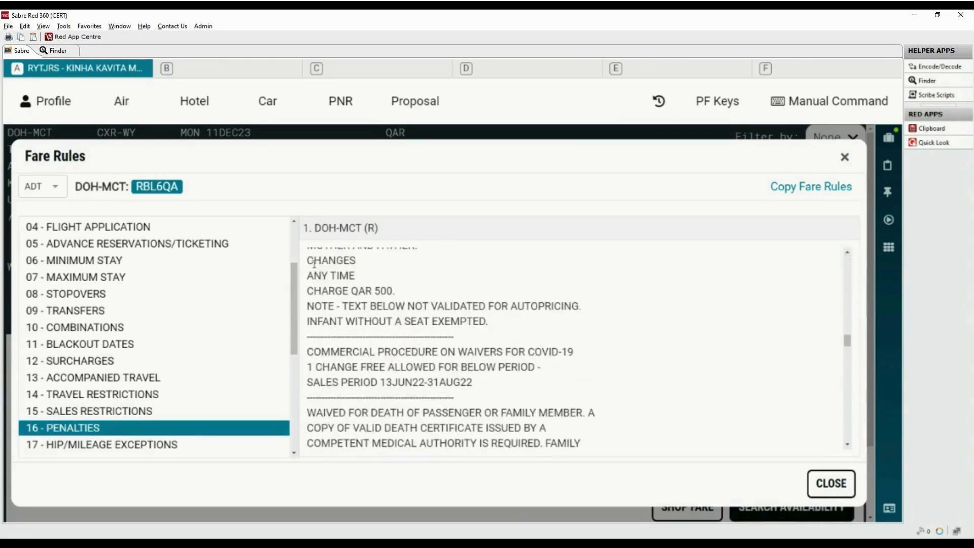
{"action": "left_click_drag", "start_coordinate": [308, 261], "coordinate": [418, 291]}
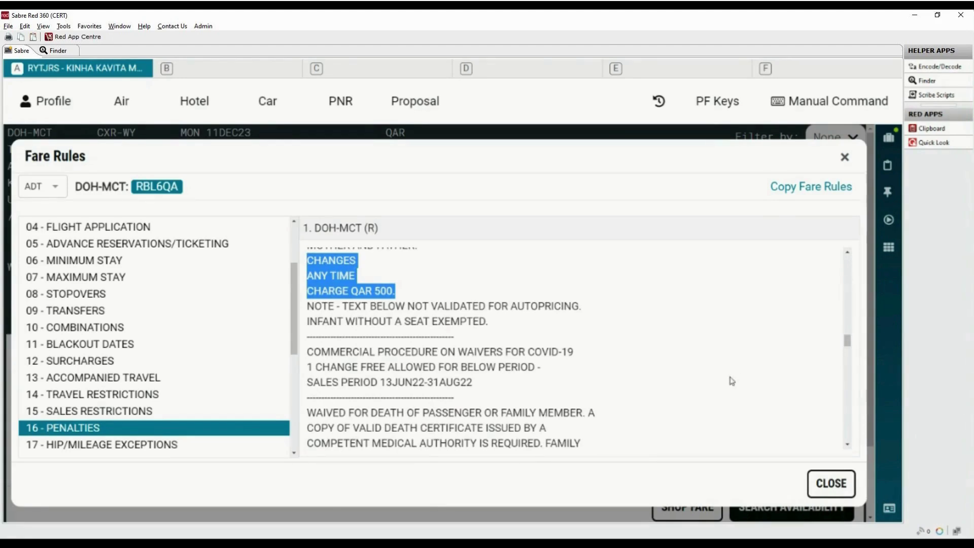
{"action": "left_click", "coordinate": [832, 484]}
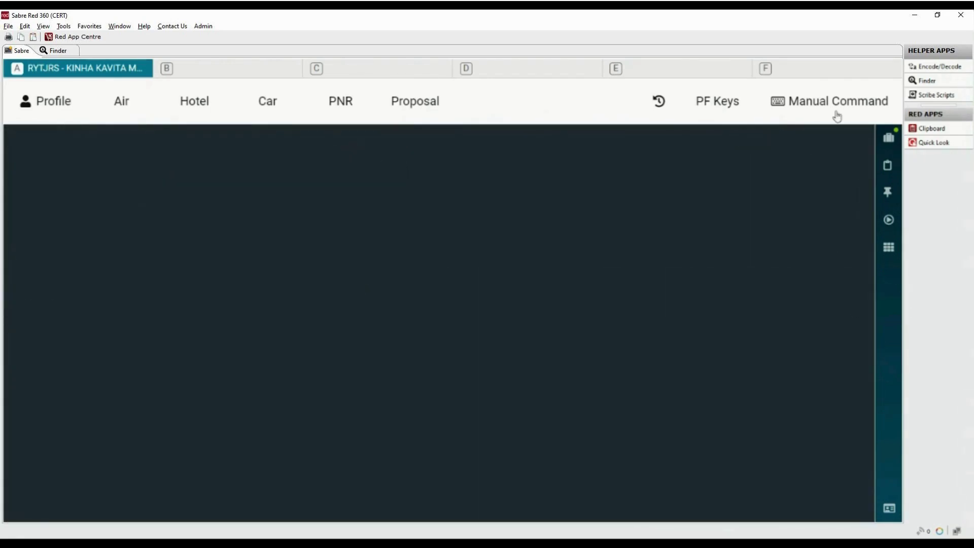
Display the booking with *A and request 22JAN Muscat–Doha WY availability with 122JANMCTDOH¥WY
{"action": "left_click", "coordinate": [834, 103]}
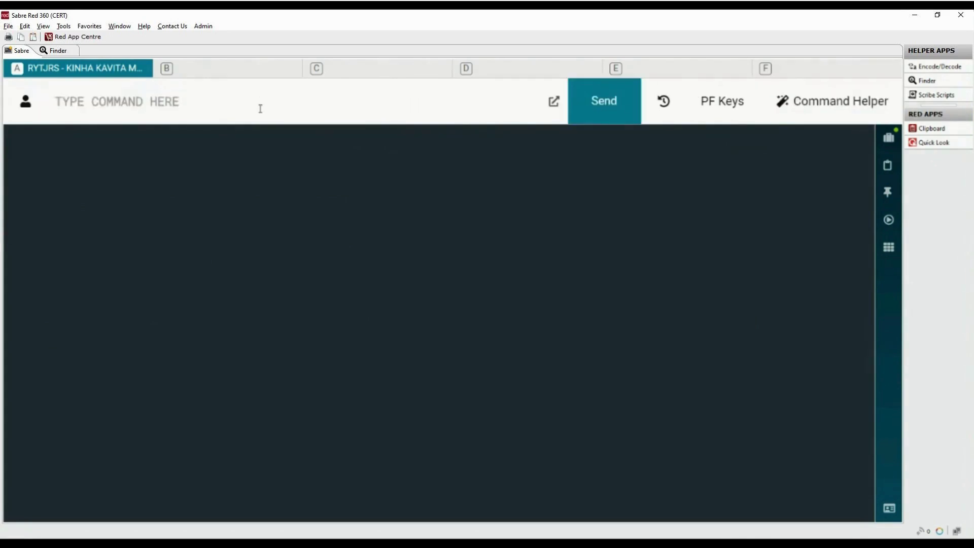
{"action": "type", "text": "*A"}
{"action": "key", "text": "Return"}
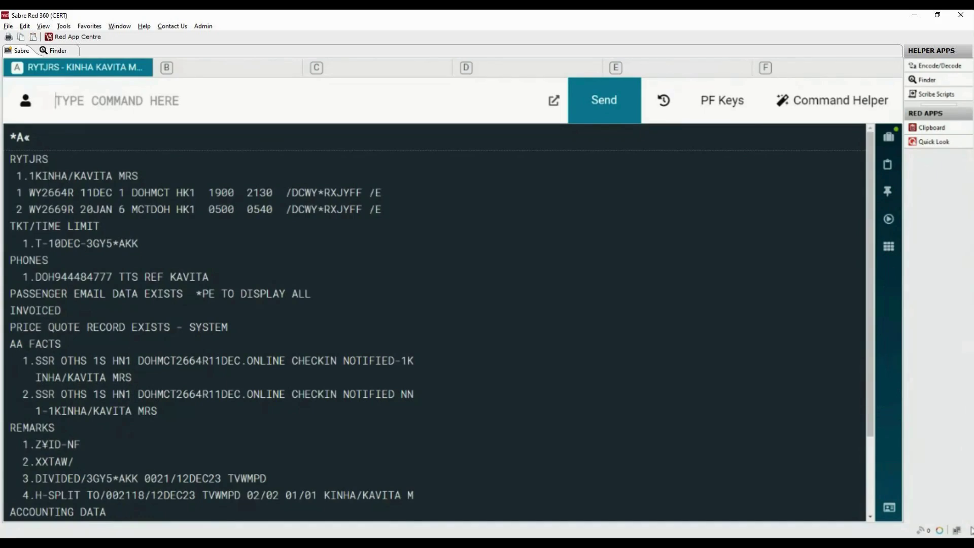
{"action": "type", "text": "12"}
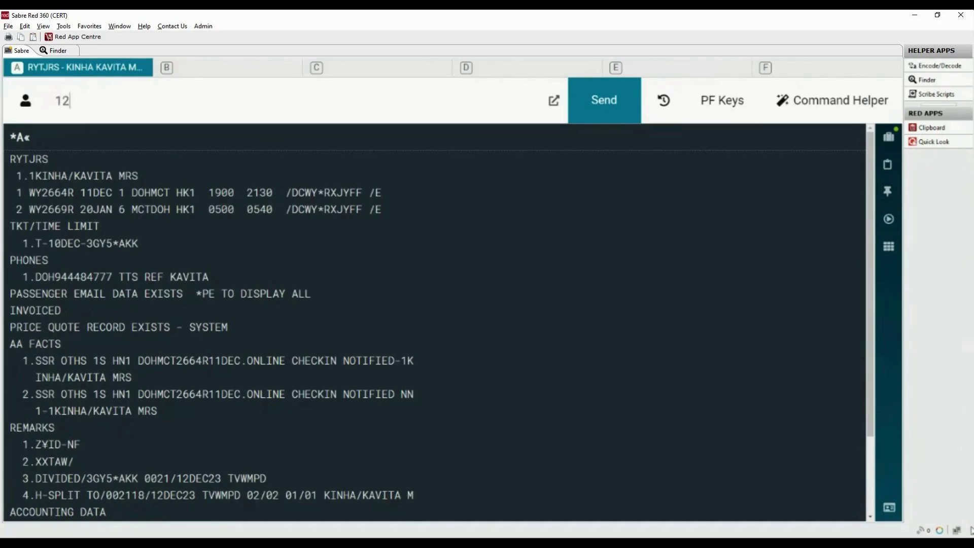
{"action": "type", "text": "2JANMCTDOH¥WY"}
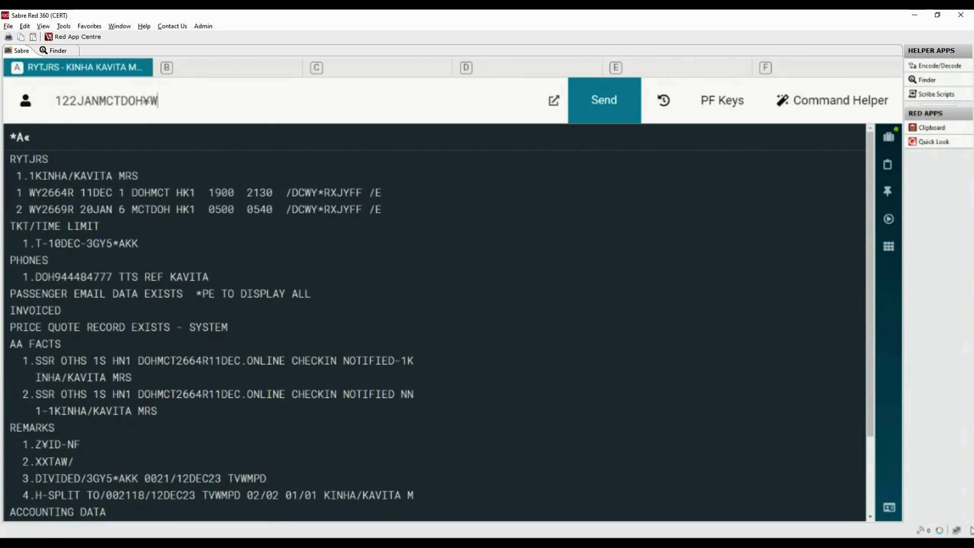
{"action": "key", "text": "Return"}
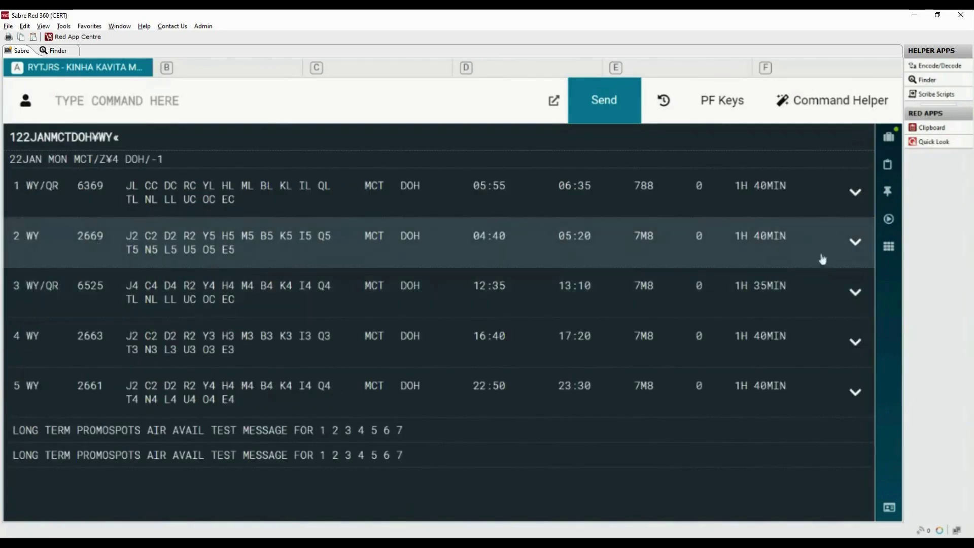
Sell WY 2669 in R class on 22JAN Muscat–Doha, then redisplay the record showing it as segment 3
{"action": "left_click", "coordinate": [856, 243]}
{"action": "left_click", "coordinate": [739, 331]}
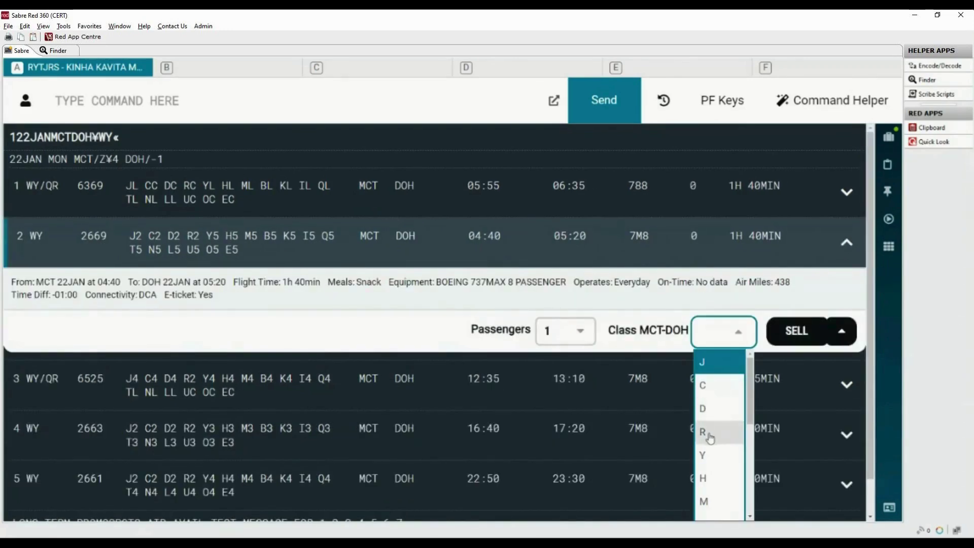
{"action": "left_click", "coordinate": [705, 432]}
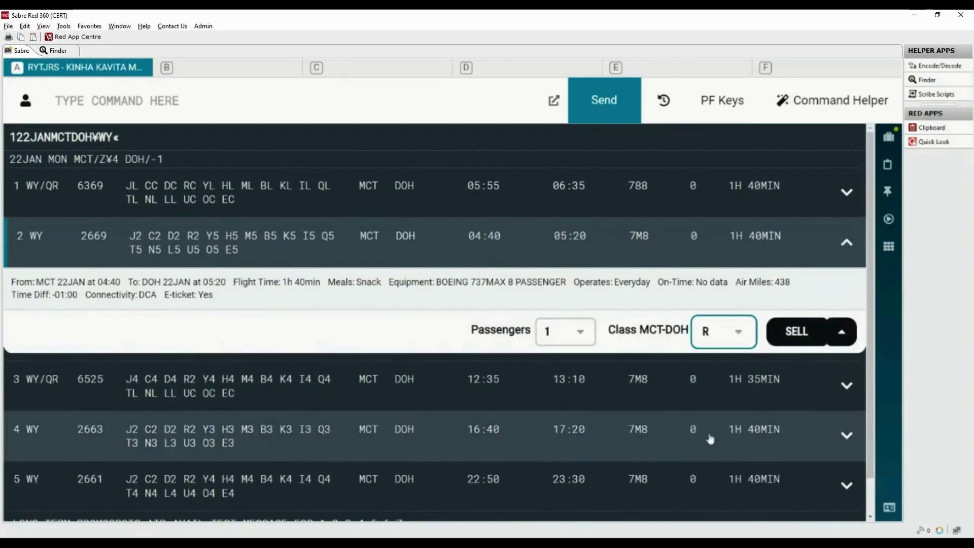
{"action": "left_click", "coordinate": [798, 332]}
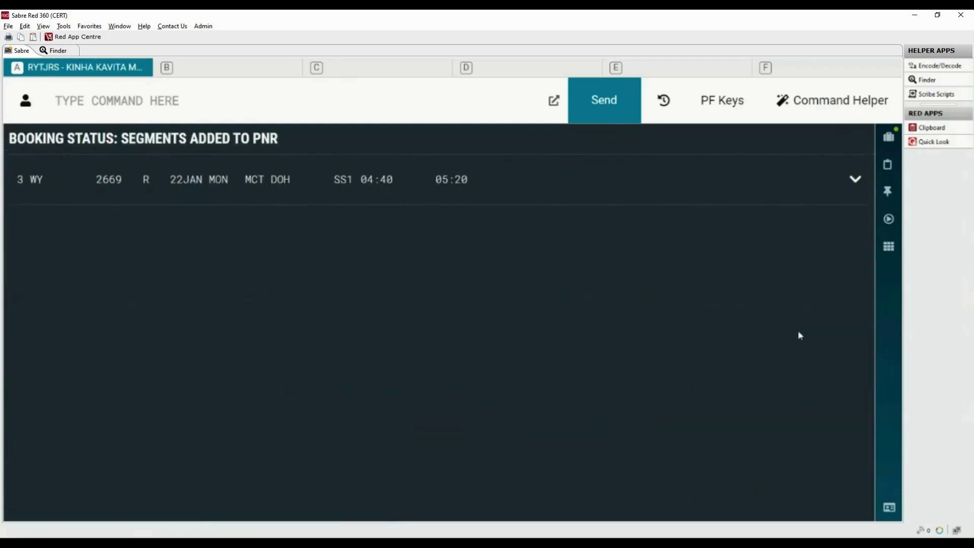
{"action": "left_click", "coordinate": [464, 101]}
{"action": "type", "text": "*A"}
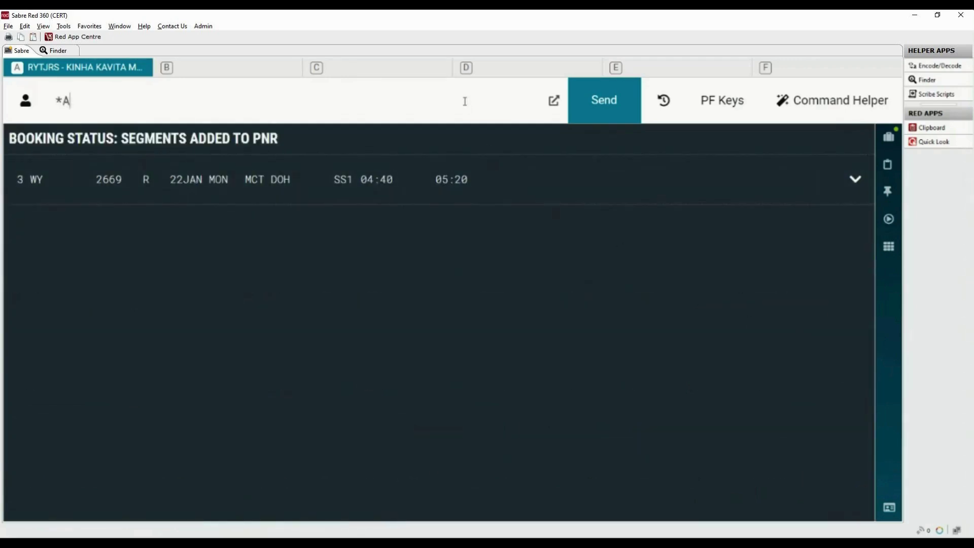
{"action": "key", "text": "Return"}
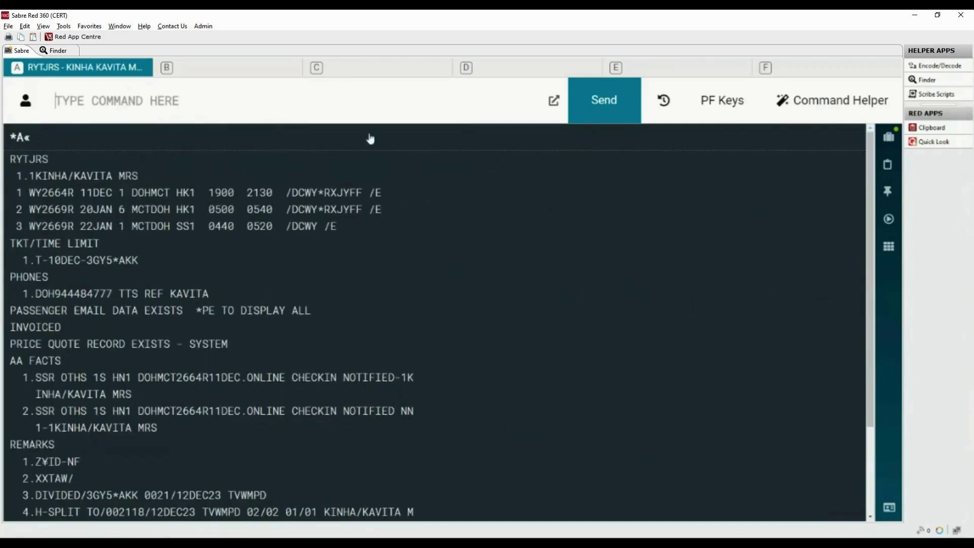
{"action": "left_click_drag", "start_coordinate": [16, 226], "coordinate": [197, 226]}
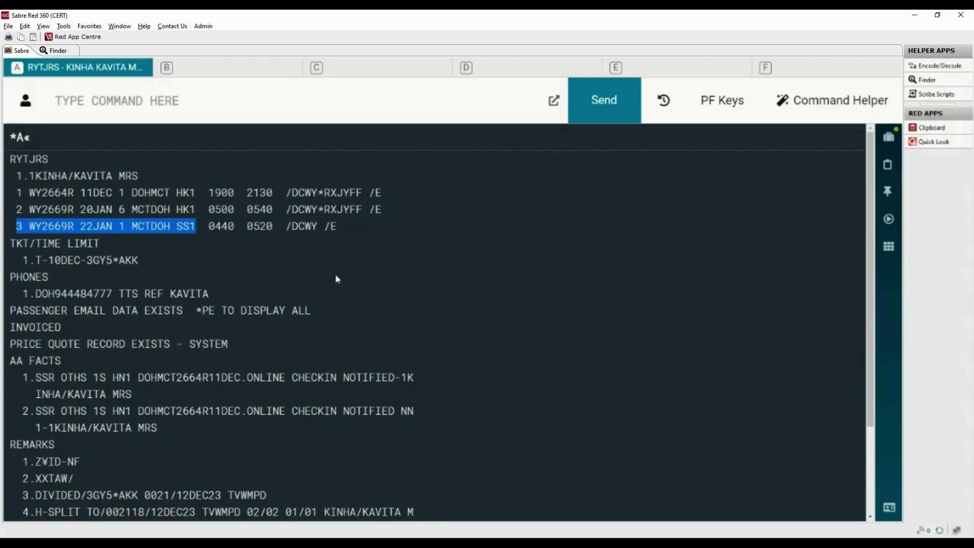
Send the WFRFTR2¥S3 reissue comparison for segment 3 without the passenger-type qualifier
{"action": "type", "text": "WF"}
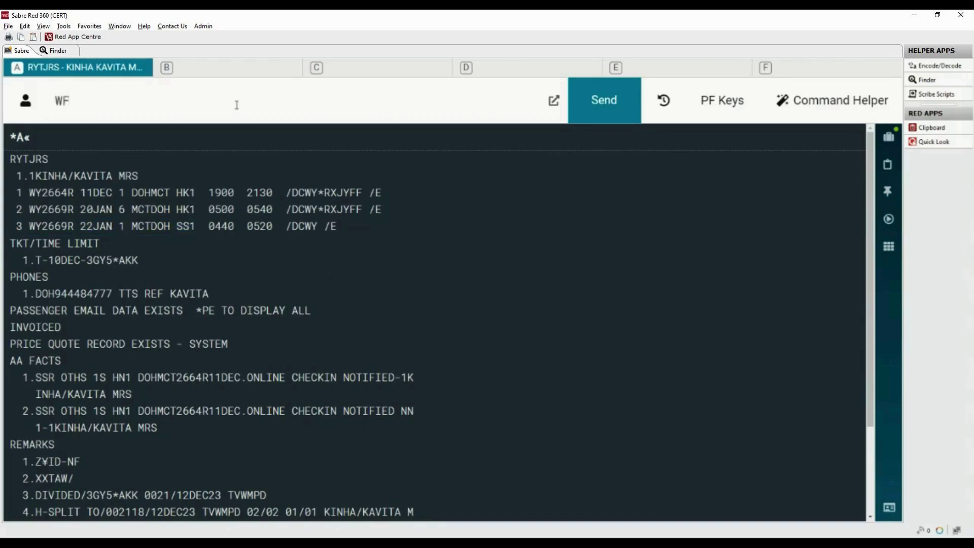
{"action": "type", "text": "RFTR2"}
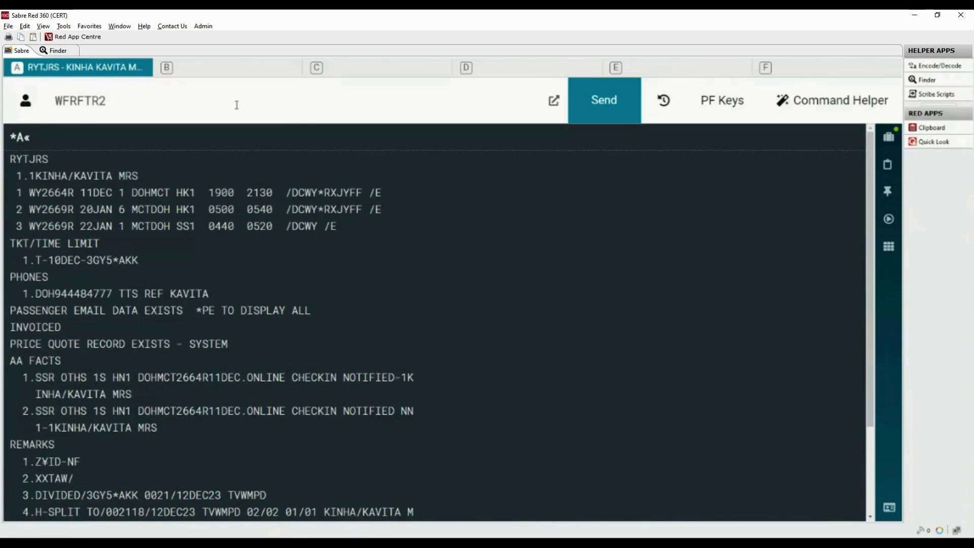
{"action": "type", "text": "¥S3"}
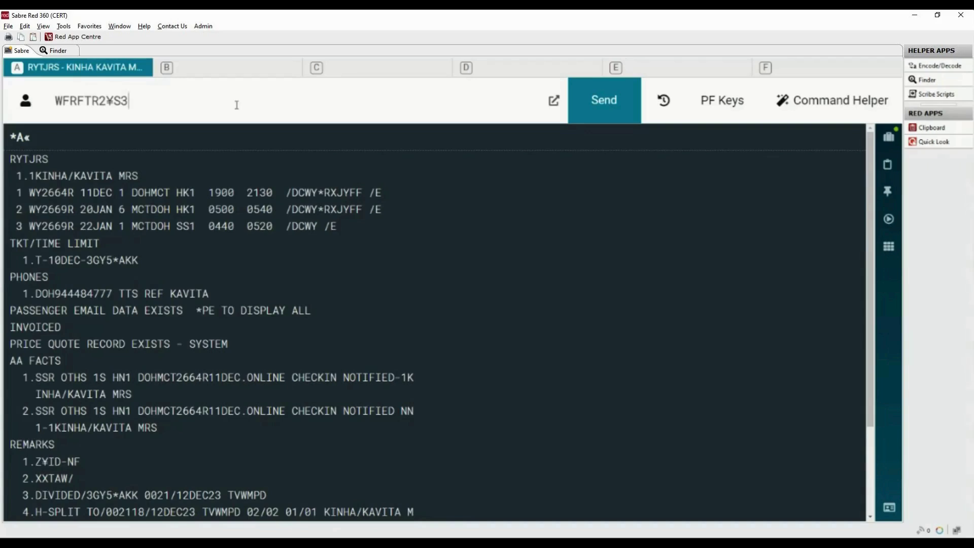
{"action": "type", "text": "¥PCNN"}
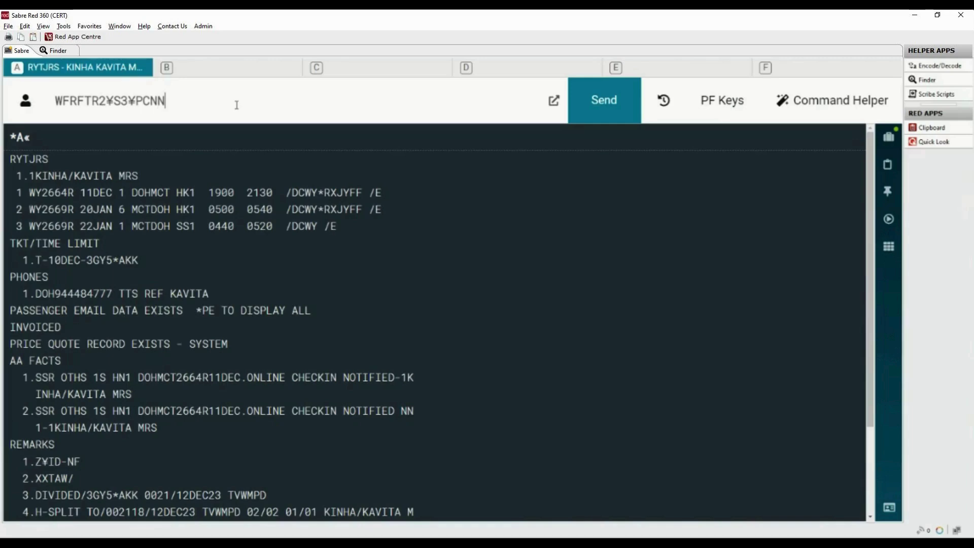
{"action": "left_click_drag", "start_coordinate": [143, 101], "coordinate": [166, 101]}
{"action": "type", "text": "INF"}
{"action": "left_click_drag", "start_coordinate": [129, 101], "coordinate": [169, 102]}
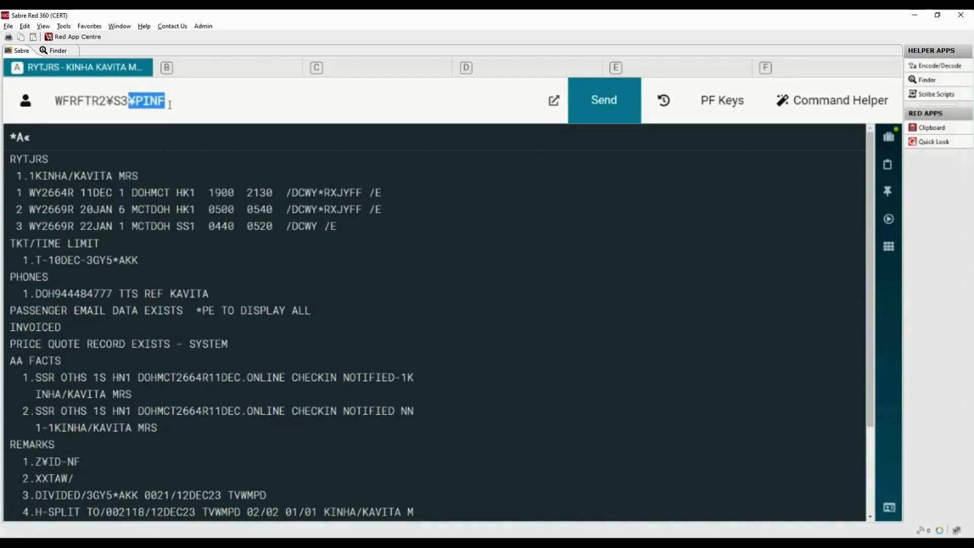
{"action": "key", "text": "BackSpace"}
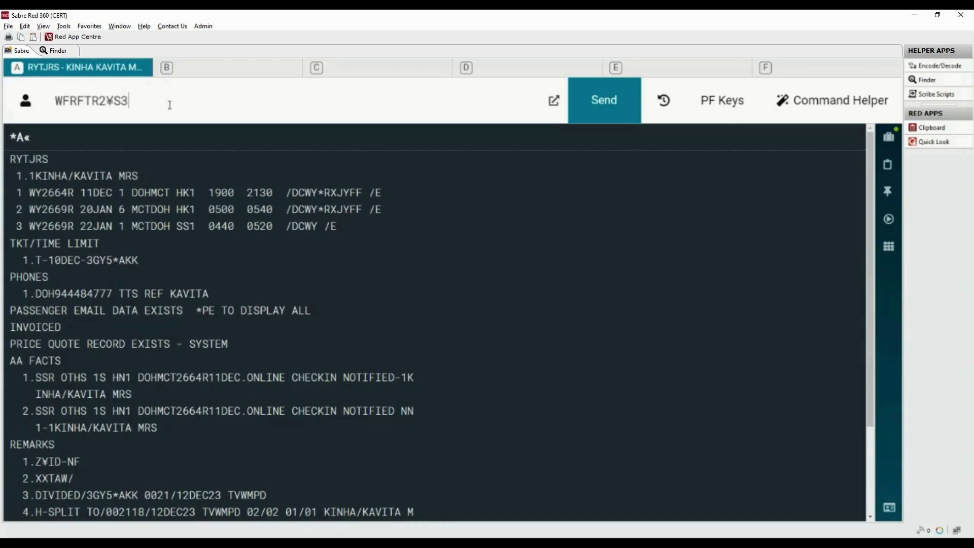
{"action": "key", "text": "Return"}
Note the 0.00 total and 500.00 change fee, quit the comparison, and redisplay the booking
{"action": "left_click_drag", "start_coordinate": [373, 298], "coordinate": [414, 297]}
{"action": "left_click_drag", "start_coordinate": [365, 321], "coordinate": [415, 320]}
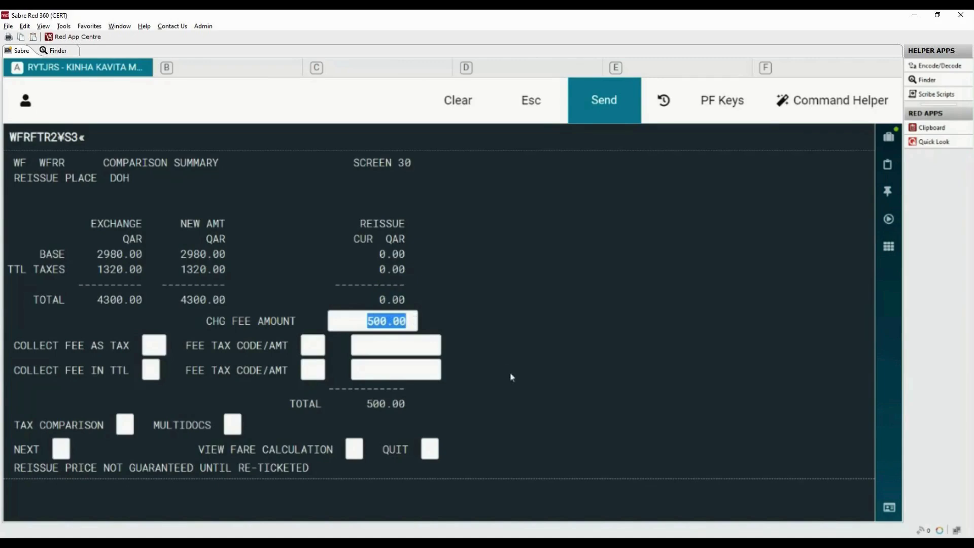
{"action": "left_click_drag", "start_coordinate": [383, 450], "coordinate": [412, 450]}
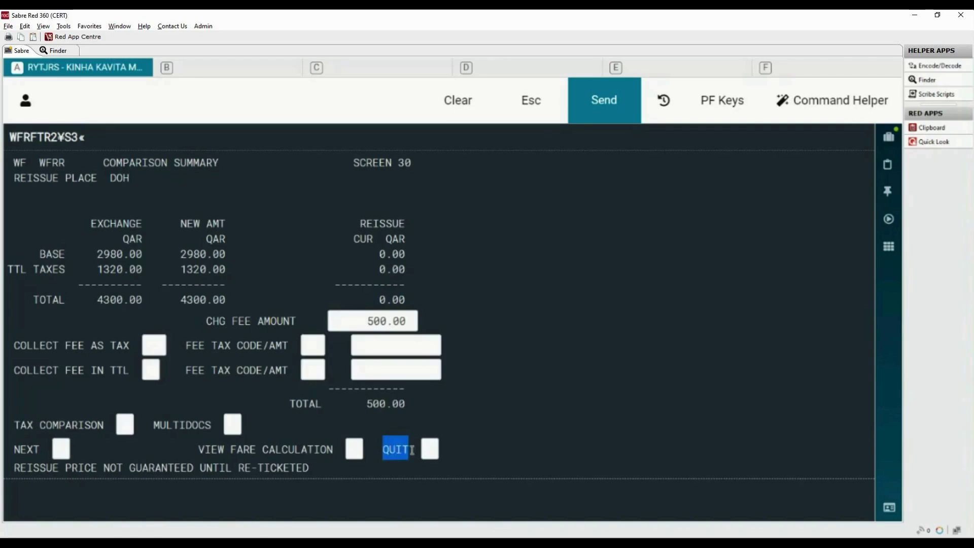
{"action": "left_click", "coordinate": [430, 448]}
{"action": "type", "text": "X"}
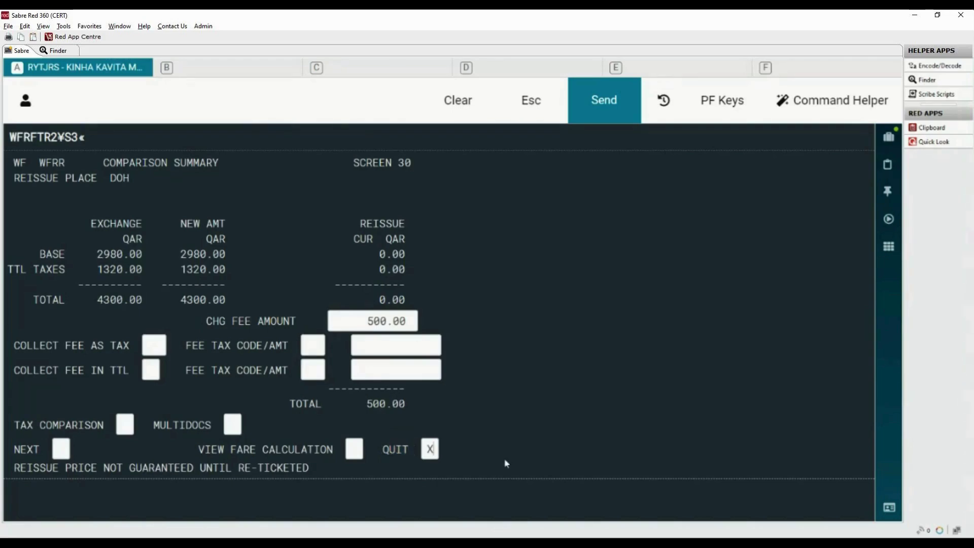
{"action": "key", "text": "Return"}
{"action": "type", "text": "*A"}
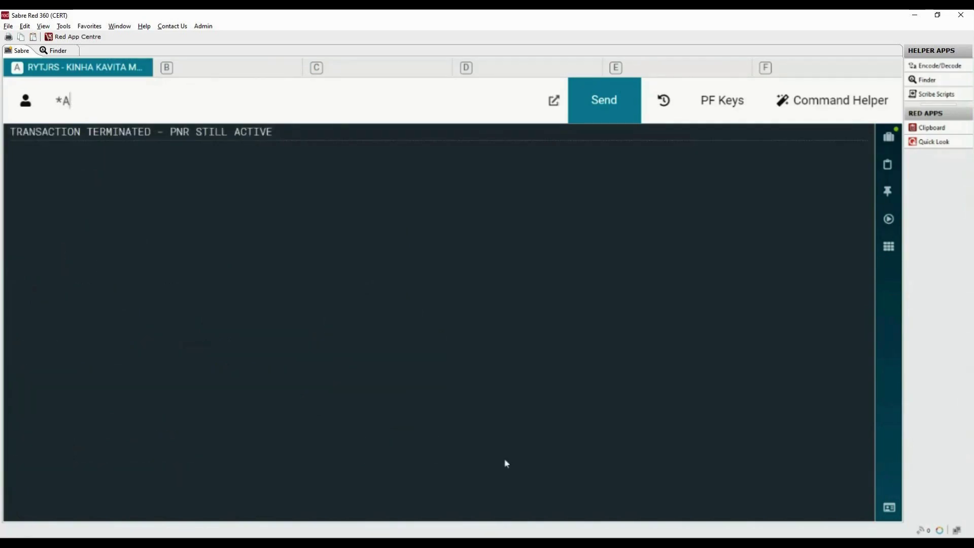
{"action": "key", "text": "Return"}
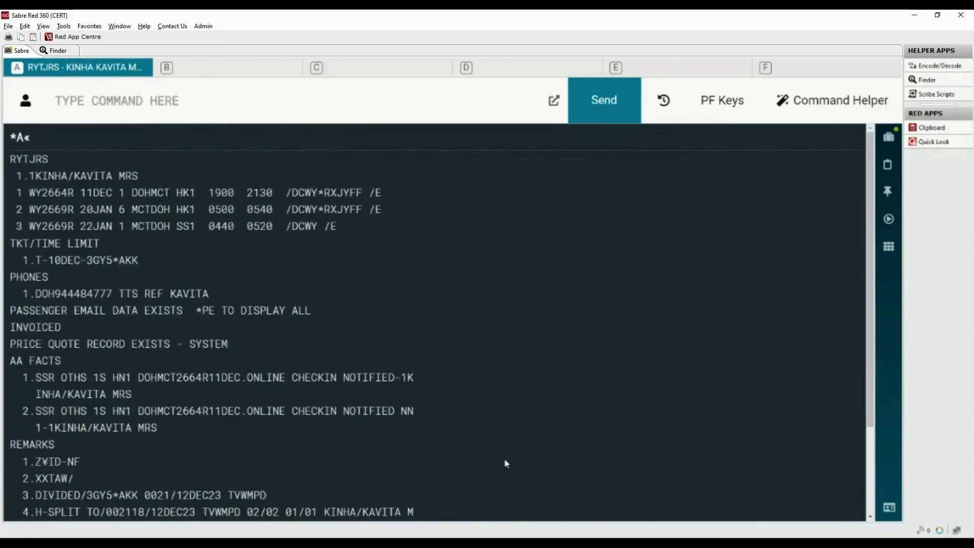
Cancel the old 20JAN return (segment 2), enter 6P as received-from, and end the record with ER
{"action": "left_click_drag", "start_coordinate": [16, 209], "coordinate": [202, 210]}
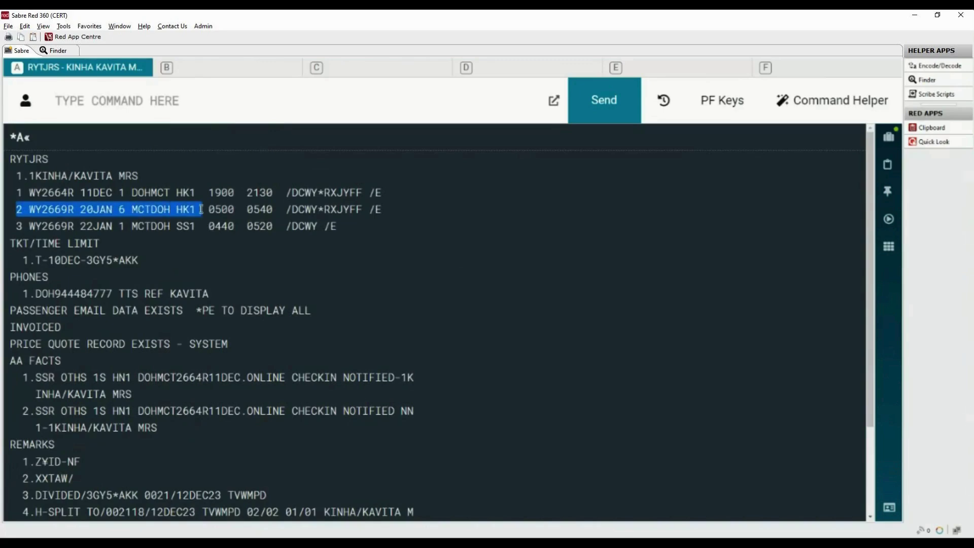
{"action": "type", "text": "X2"}
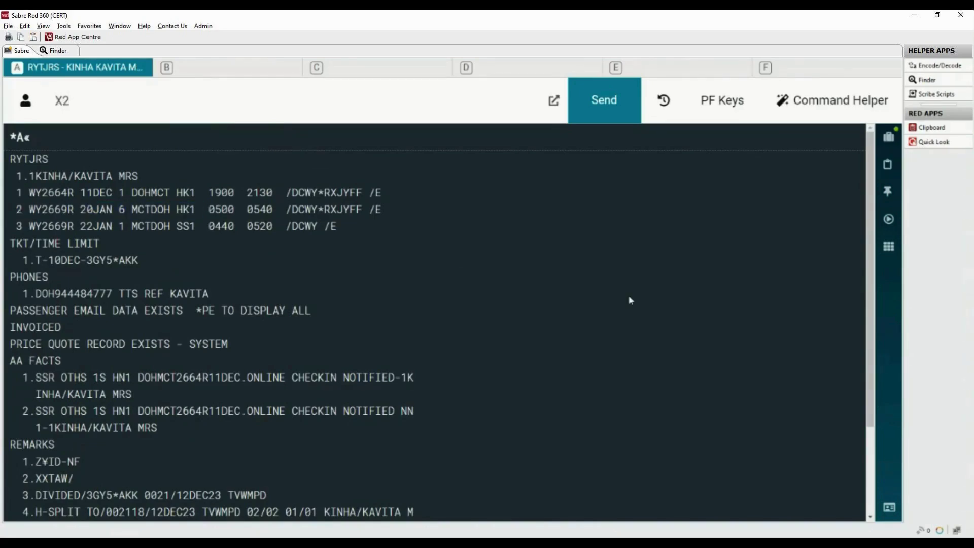
{"action": "key", "text": "Return"}
{"action": "type", "text": "6P"}
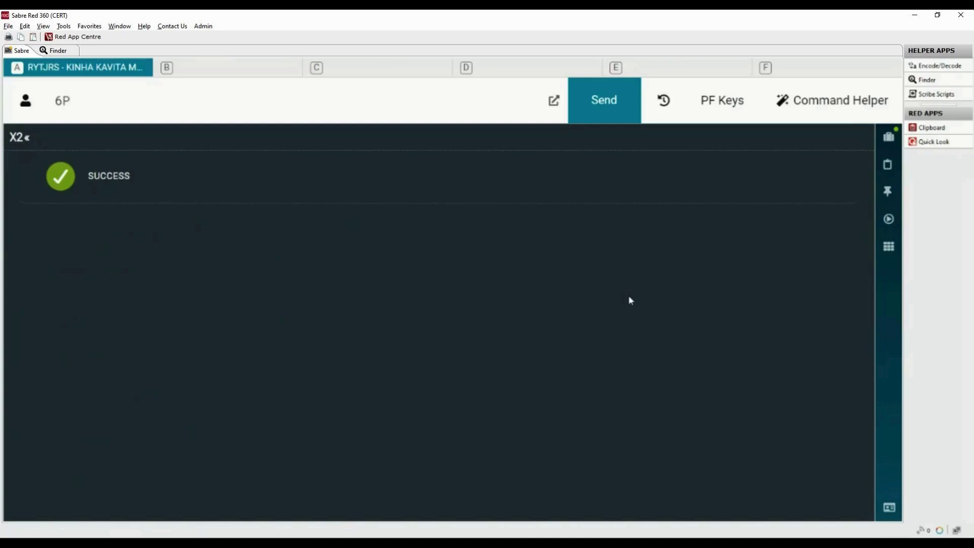
{"action": "key", "text": "Return"}
{"action": "type", "text": "ER"}
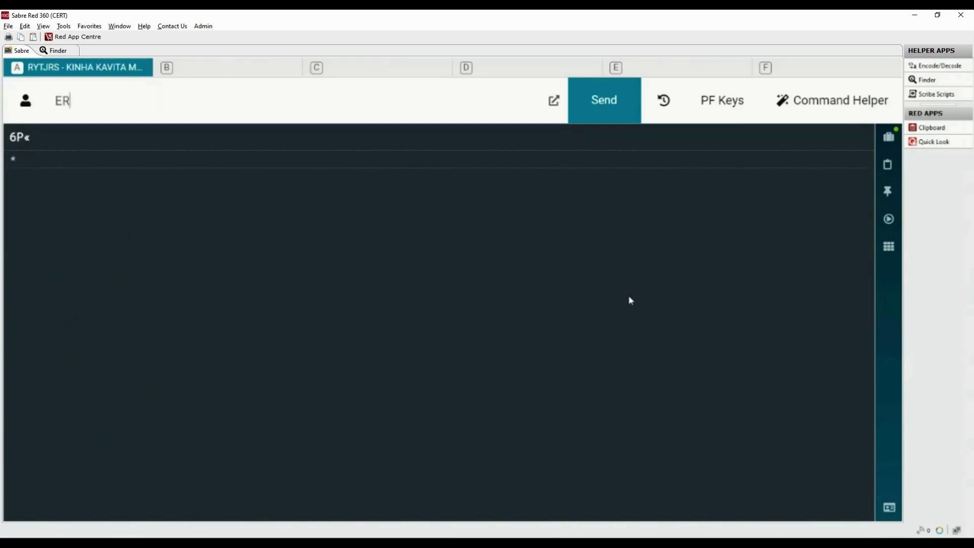
{"action": "key", "text": "Return"}
Reload the saved booking with IR and confirm the 22JAN return is HK1 with an airline locator
{"action": "type", "text": "IR"}
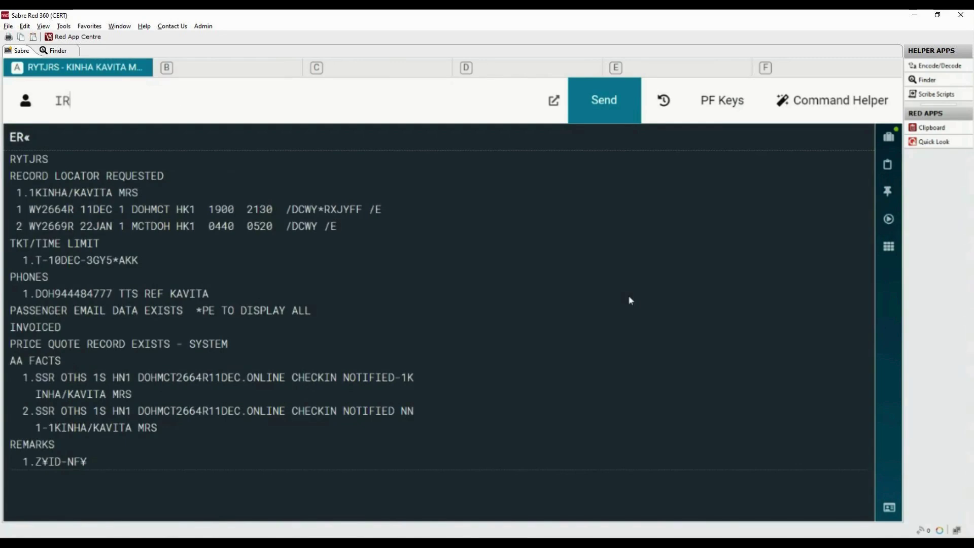
{"action": "key", "text": "Return"}
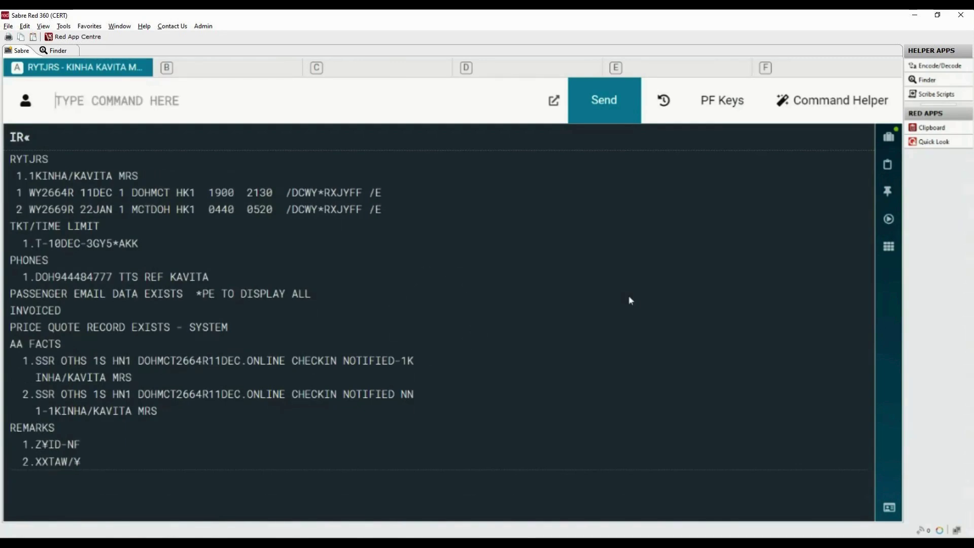
{"action": "left_click_drag", "start_coordinate": [176, 209], "coordinate": [197, 209]}
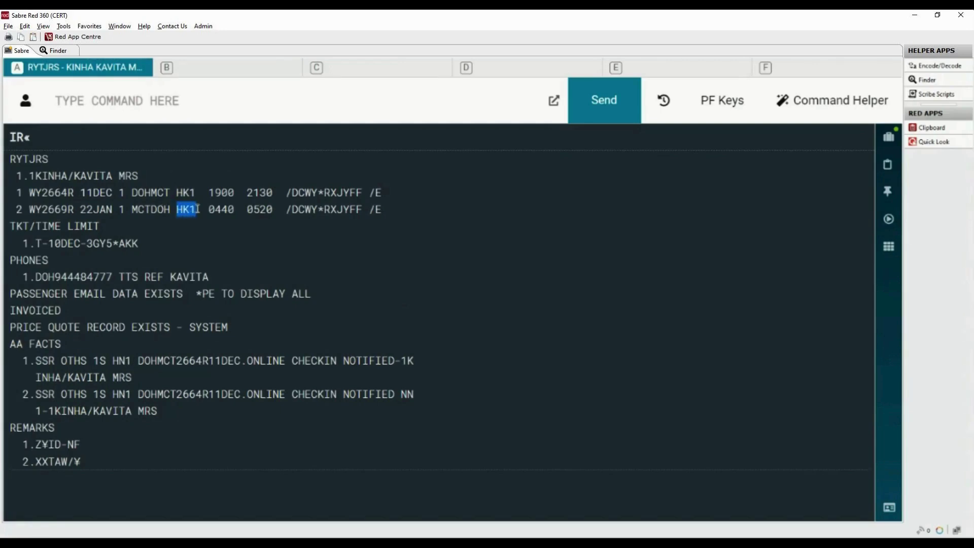
{"action": "left_click_drag", "start_coordinate": [324, 209], "coordinate": [364, 211]}
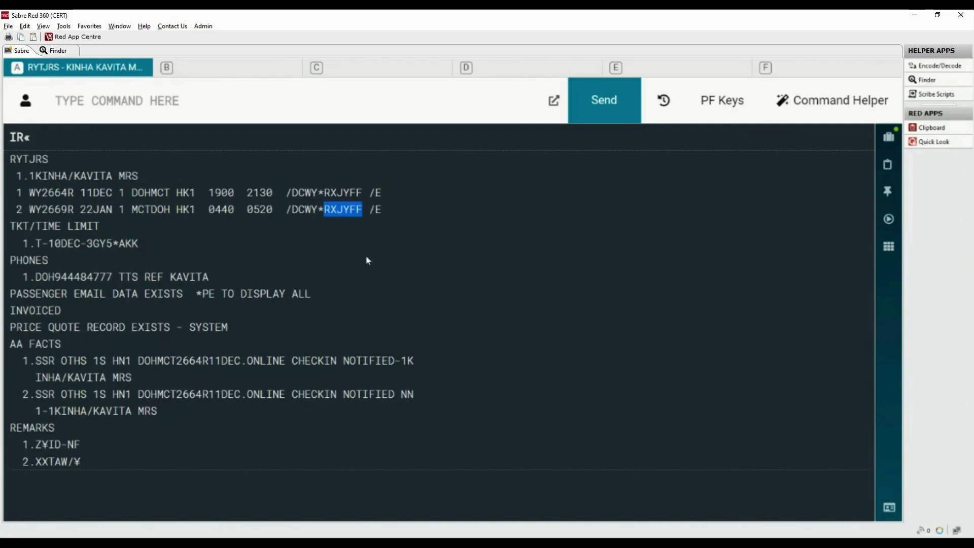
{"action": "type", "text": "WFRFTR2"}
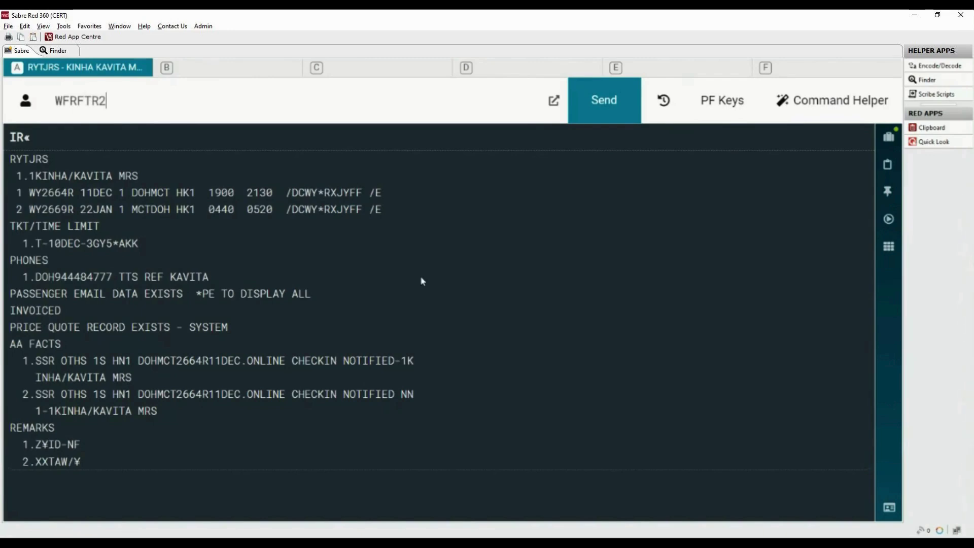
{"action": "type", "text": "¥"}
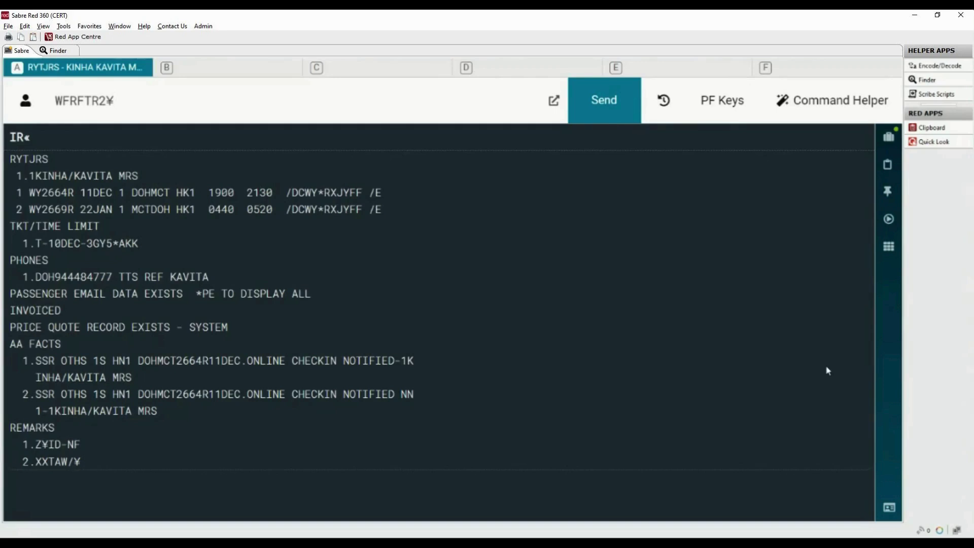
{"action": "type", "text": "S2"}
Send the segment-2 reissue entry, mark COLLECT FEE IN TTL for the 500.00 QAR fee, and choose NEXT
{"action": "key", "text": "Return"}
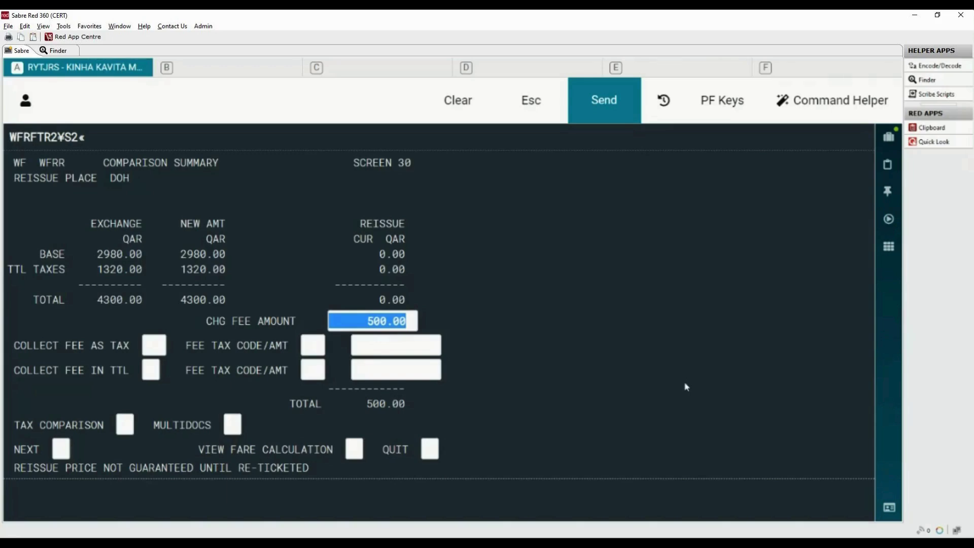
{"action": "left_click_drag", "start_coordinate": [16, 370], "coordinate": [130, 371]}
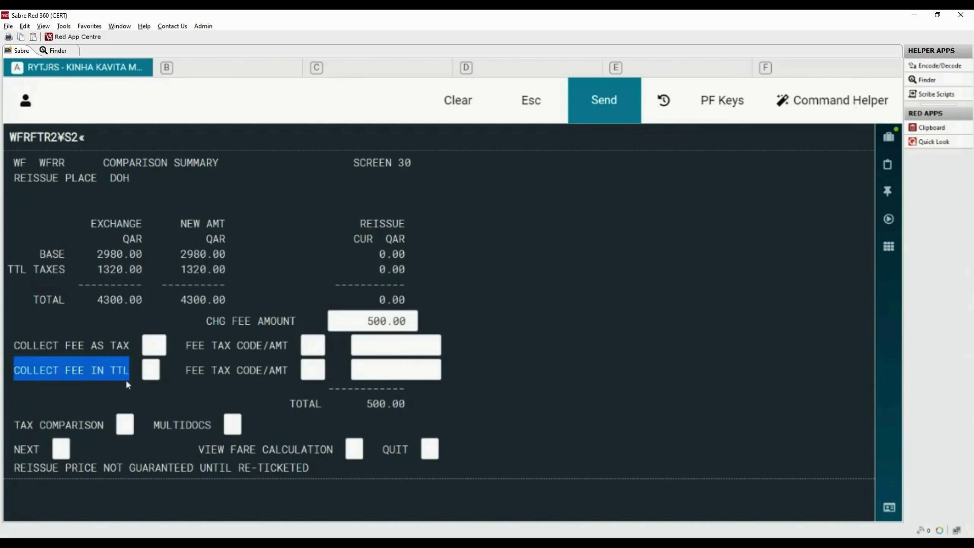
{"action": "left_click", "coordinate": [638, 404]}
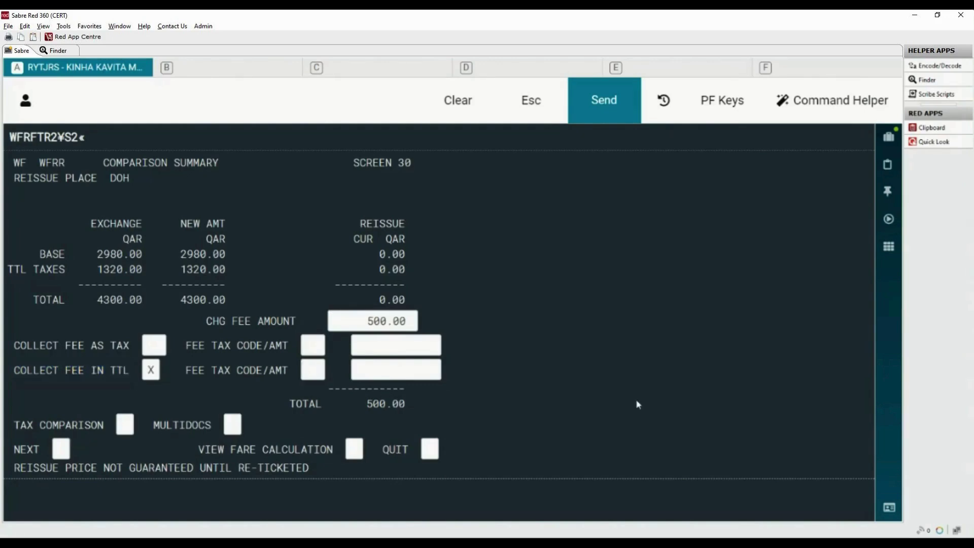
{"action": "left_click_drag", "start_coordinate": [11, 449], "coordinate": [46, 450]}
{"action": "left_click", "coordinate": [61, 449]}
{"action": "type", "text": "X"}
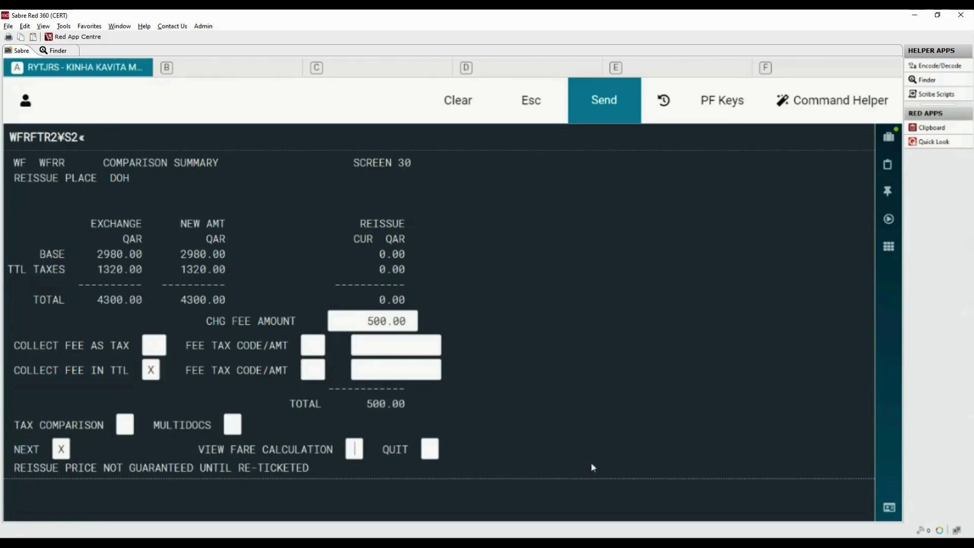
{"action": "key", "text": "Return"}
Review Screen 40's 500.00 ADD COLLECT total, tour code, bag and VALIDONWY endorsement fields, leaving them unmarked
{"action": "left_click_drag", "start_coordinate": [117, 152], "coordinate": [243, 156]}
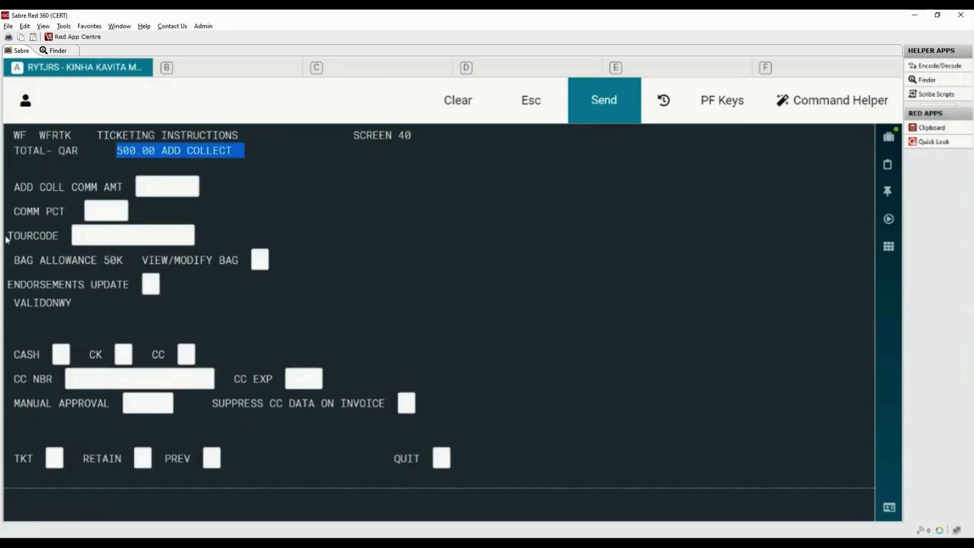
{"action": "left_click_drag", "start_coordinate": [8, 236], "coordinate": [60, 235]}
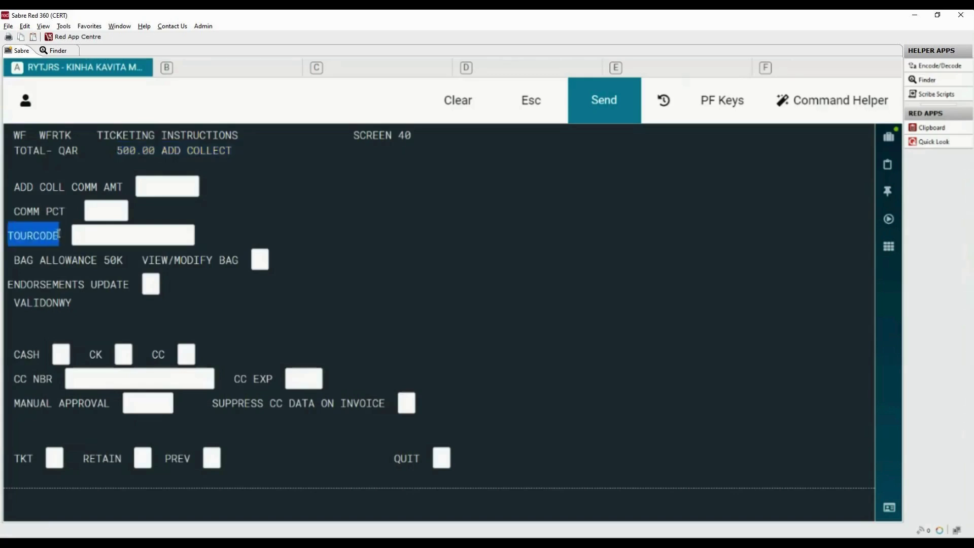
{"action": "left_click_drag", "start_coordinate": [143, 260], "coordinate": [261, 261]}
{"action": "left_click", "coordinate": [260, 260]}
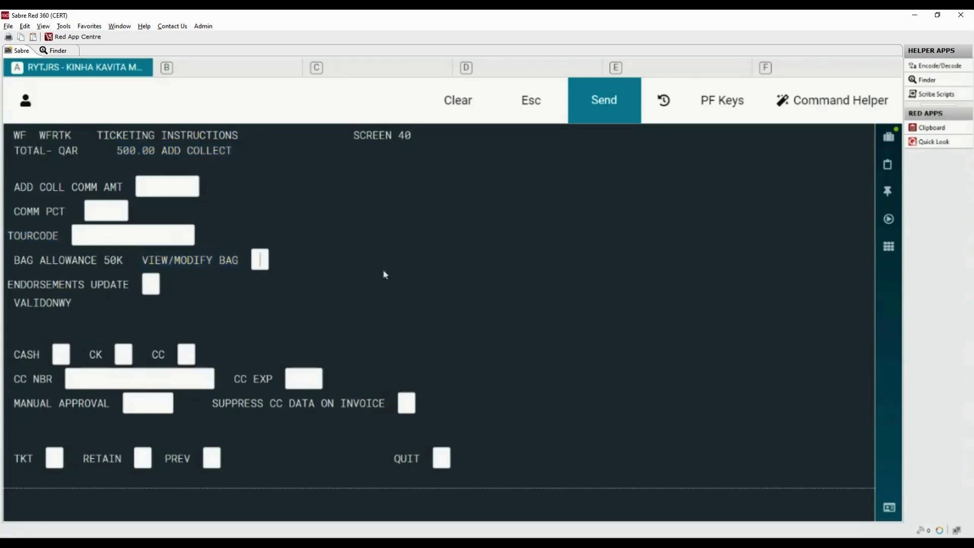
{"action": "type", "text": "X"}
{"action": "left_click", "coordinate": [261, 261]}
{"action": "key", "text": "Delete"}
{"action": "left_click_drag", "start_coordinate": [9, 283], "coordinate": [133, 286]}
{"action": "left_click_drag", "start_coordinate": [10, 303], "coordinate": [81, 303]}
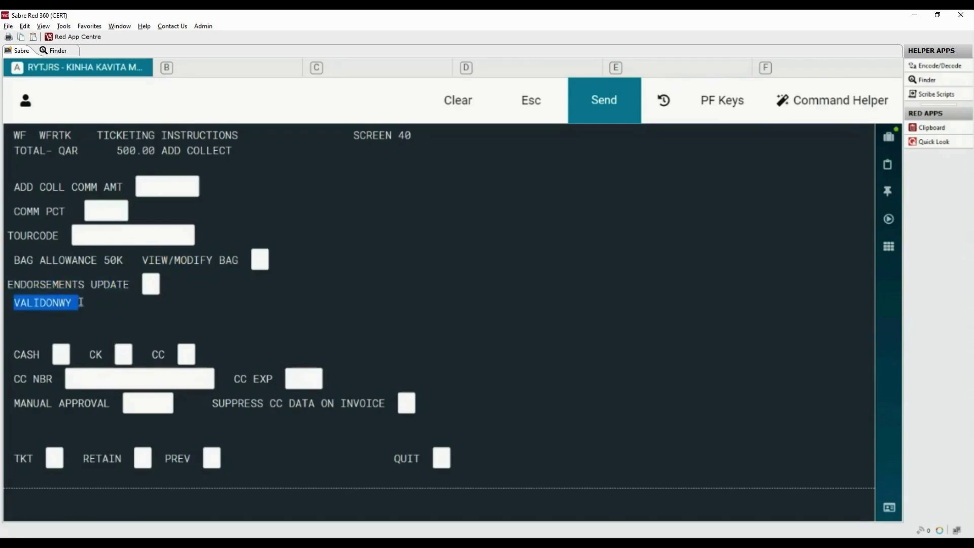
{"action": "left_click", "coordinate": [152, 284]}
Mark CASH as the form of payment and look over the TKT and RETAIN options
{"action": "left_click_drag", "start_coordinate": [13, 355], "coordinate": [42, 357]}
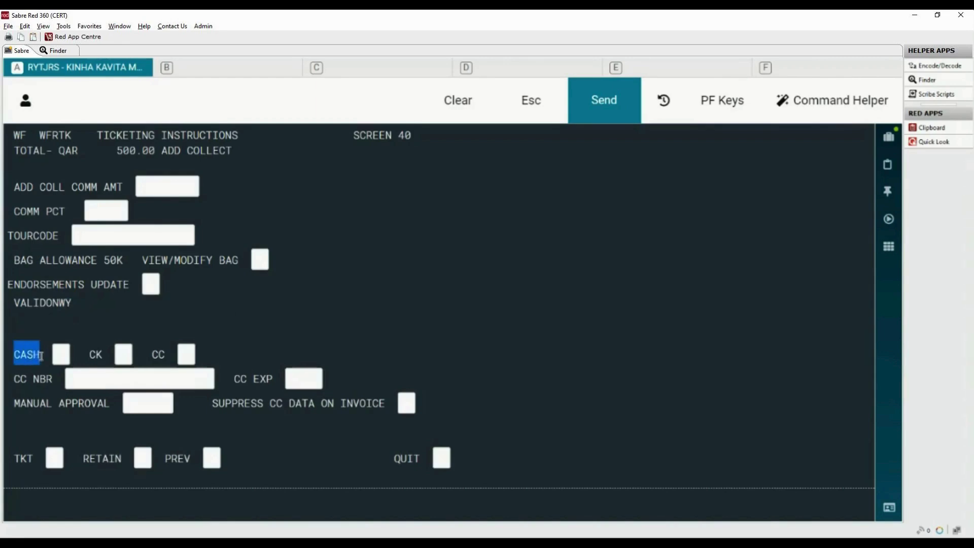
{"action": "left_click", "coordinate": [64, 357]}
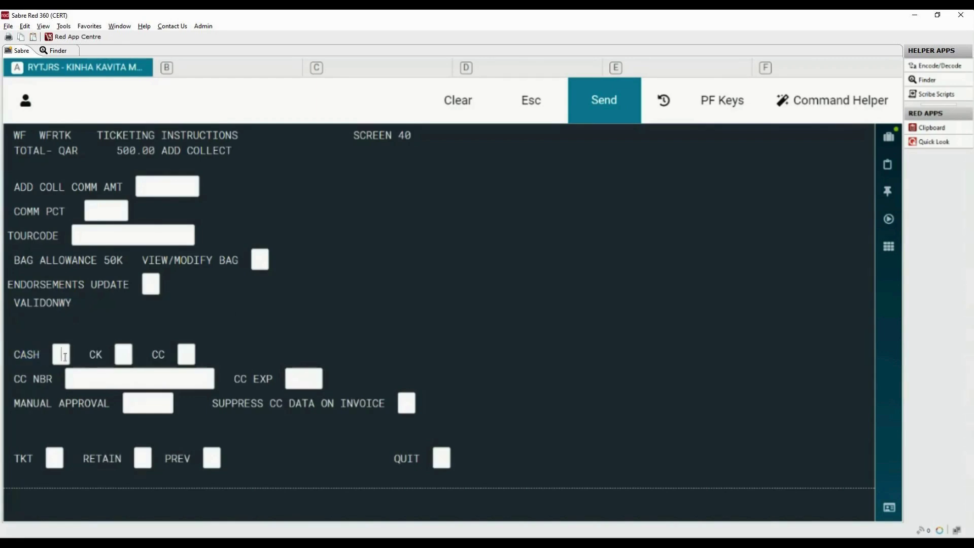
{"action": "type", "text": "X"}
{"action": "left_click_drag", "start_coordinate": [13, 458], "coordinate": [36, 460]}
{"action": "left_click", "coordinate": [55, 458]}
{"action": "left_click_drag", "start_coordinate": [83, 458], "coordinate": [122, 459]}
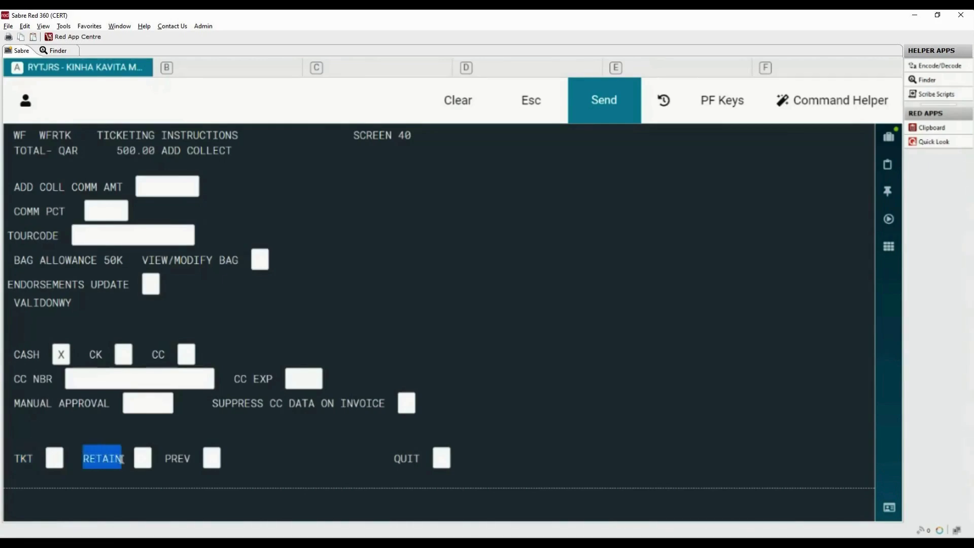
{"action": "left_click", "coordinate": [143, 458]}
{"action": "type", "text": "X"}
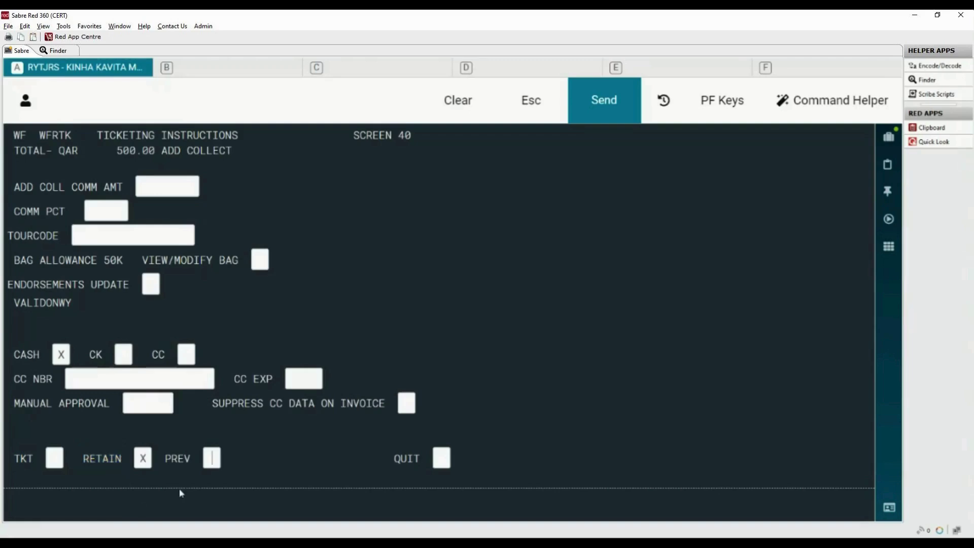
{"action": "key", "text": "BackSpace"}
Mark RETAIN rather than PREV or QUIT and submit the ticketing instructions
{"action": "left_click_drag", "start_coordinate": [165, 458], "coordinate": [197, 458]}
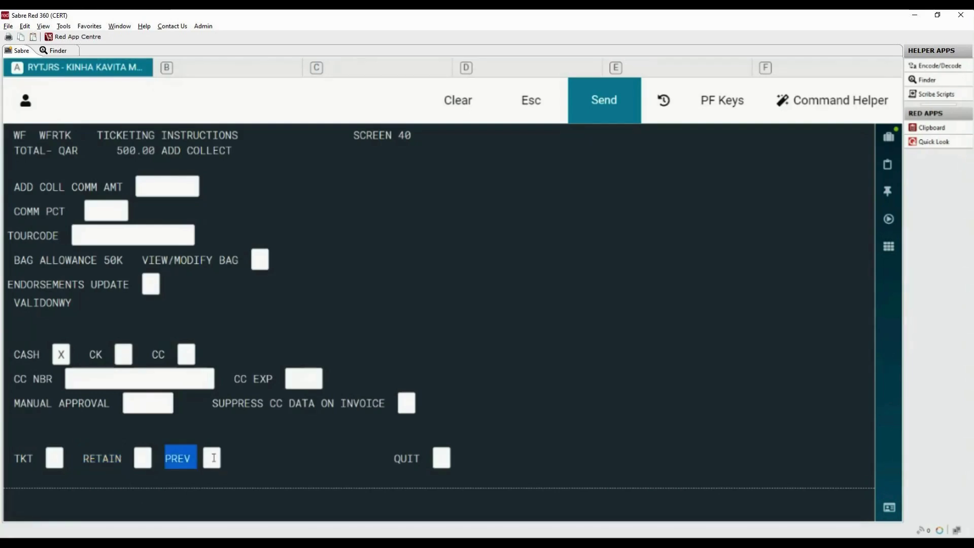
{"action": "left_click", "coordinate": [212, 458]}
{"action": "type", "text": "X"}
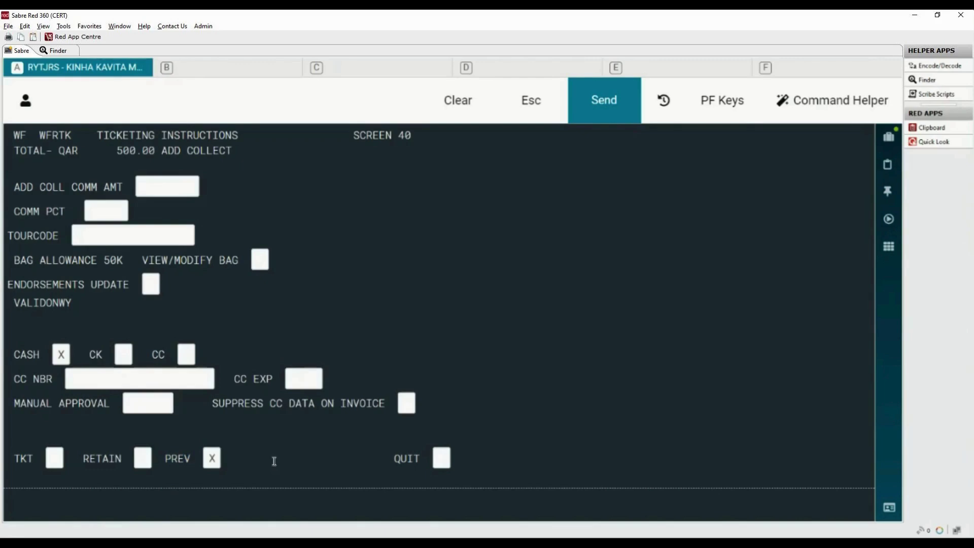
{"action": "left_click", "coordinate": [221, 458]}
{"action": "key", "text": "BackSpace"}
{"action": "left_click_drag", "start_coordinate": [394, 458], "coordinate": [422, 458]}
{"action": "left_click", "coordinate": [442, 458]}
{"action": "type", "text": "X"}
{"action": "key", "text": "BackSpace"}
{"action": "left_click_drag", "start_coordinate": [83, 458], "coordinate": [132, 458]}
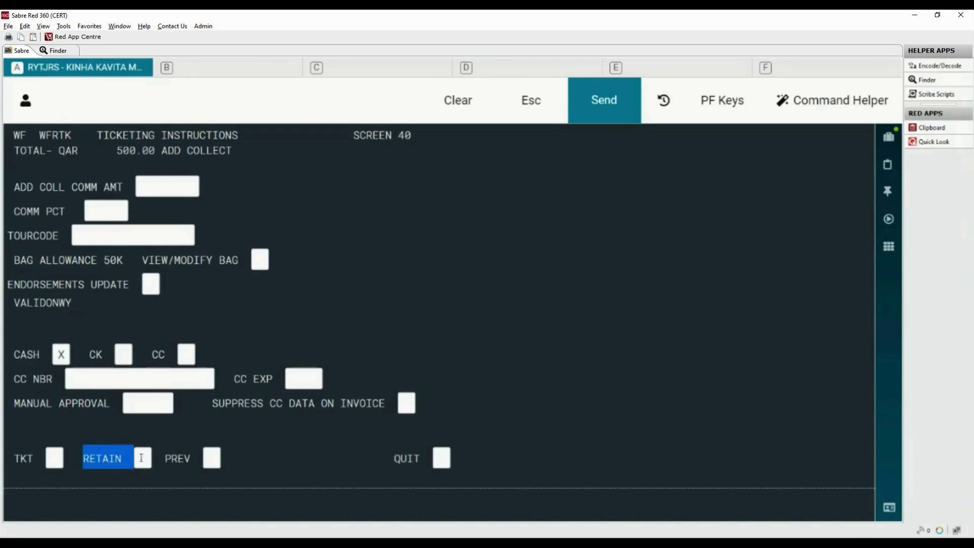
{"action": "left_click", "coordinate": [142, 458]}
{"action": "type", "text": "X"}
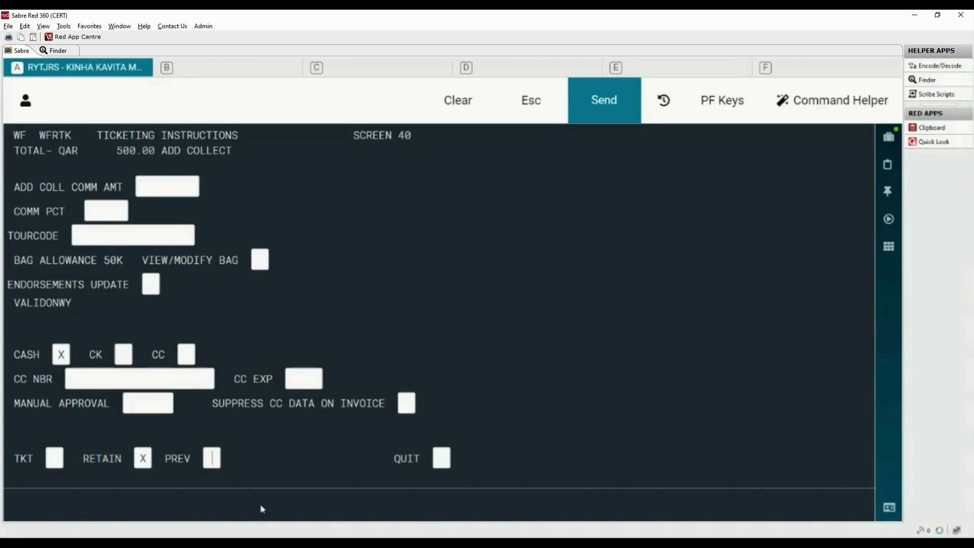
{"action": "key", "text": "Return"}
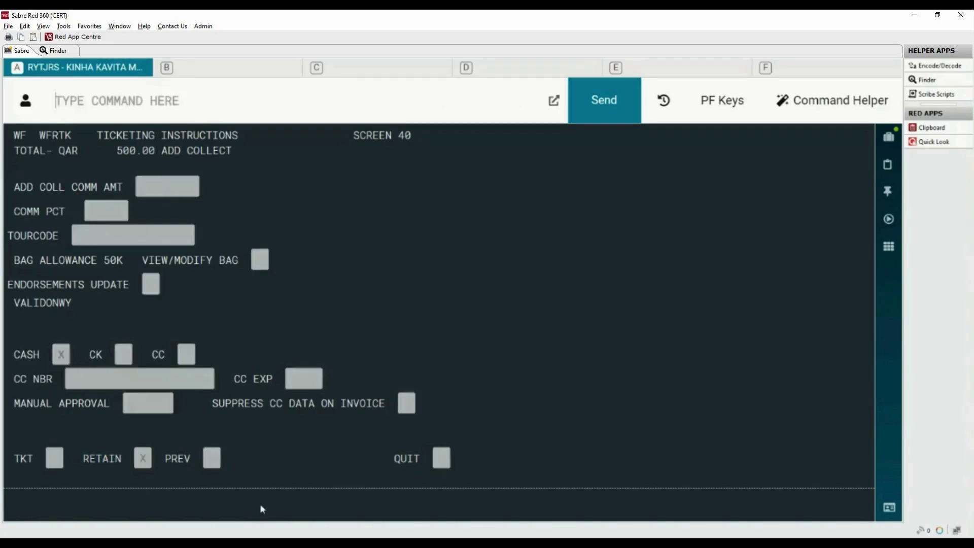
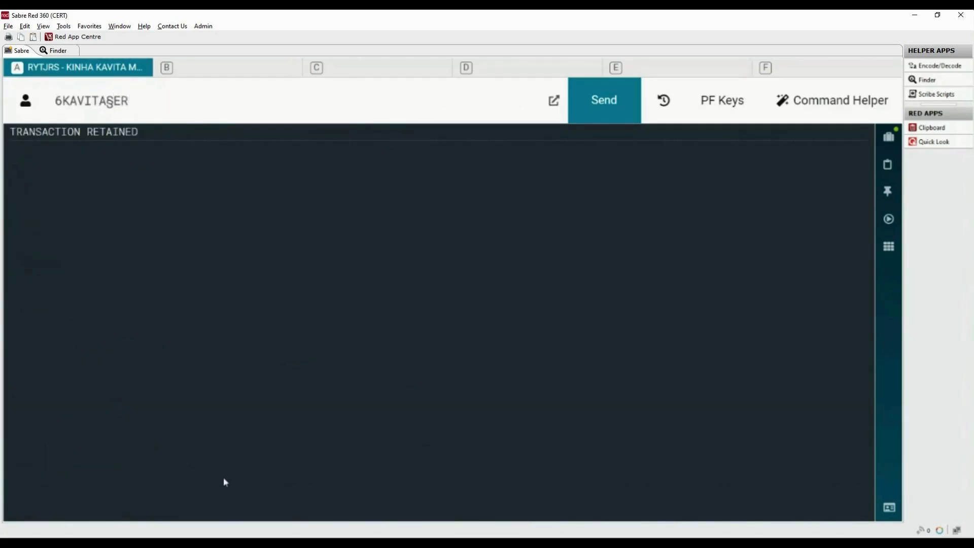
End the record with a received-from name, then view *PQS showing retained reissue record 2 at 500.00 QAR
{"action": "key", "text": "Return"}
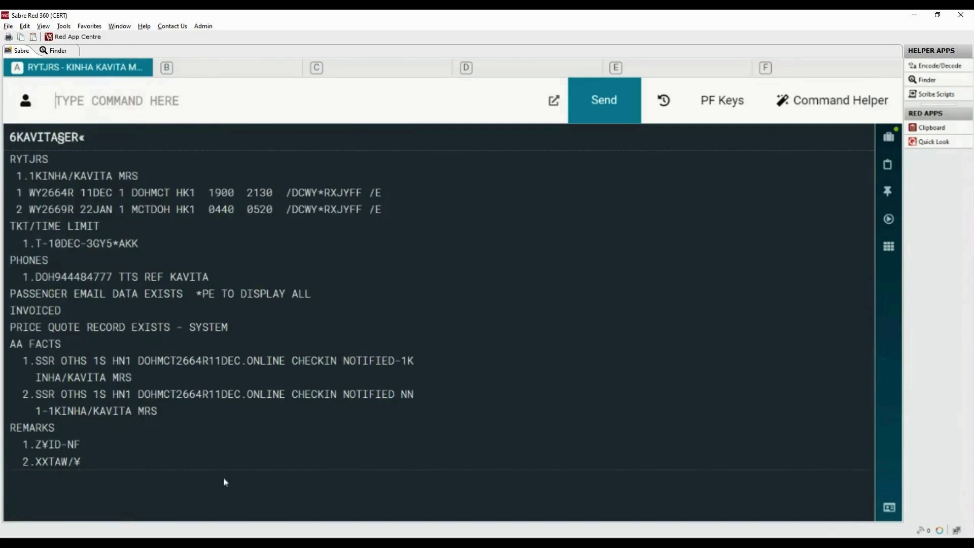
{"action": "key", "text": "Return"}
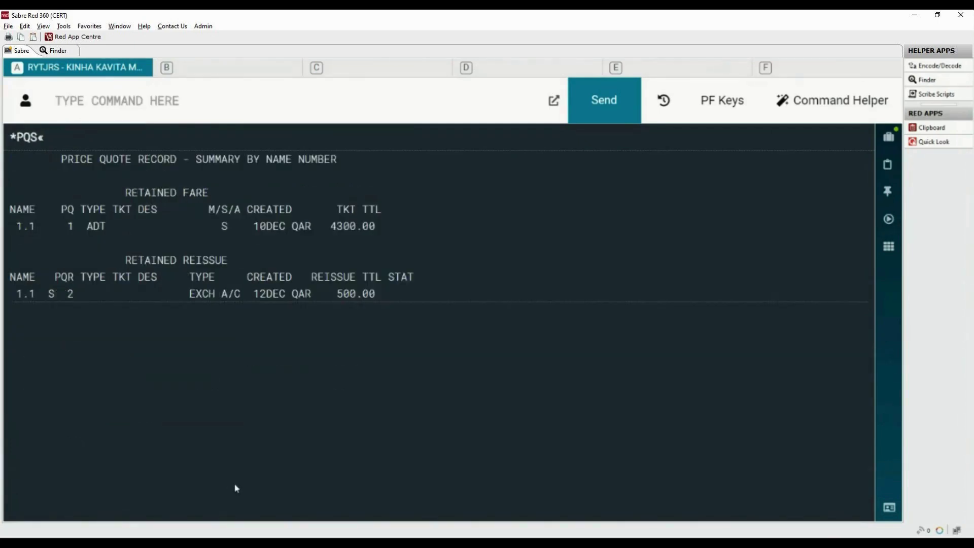
{"action": "left_click_drag", "start_coordinate": [127, 259], "coordinate": [226, 261]}
{"action": "left_click_drag", "start_coordinate": [67, 294], "coordinate": [80, 296]}
{"action": "left_click_drag", "start_coordinate": [336, 293], "coordinate": [383, 293]}
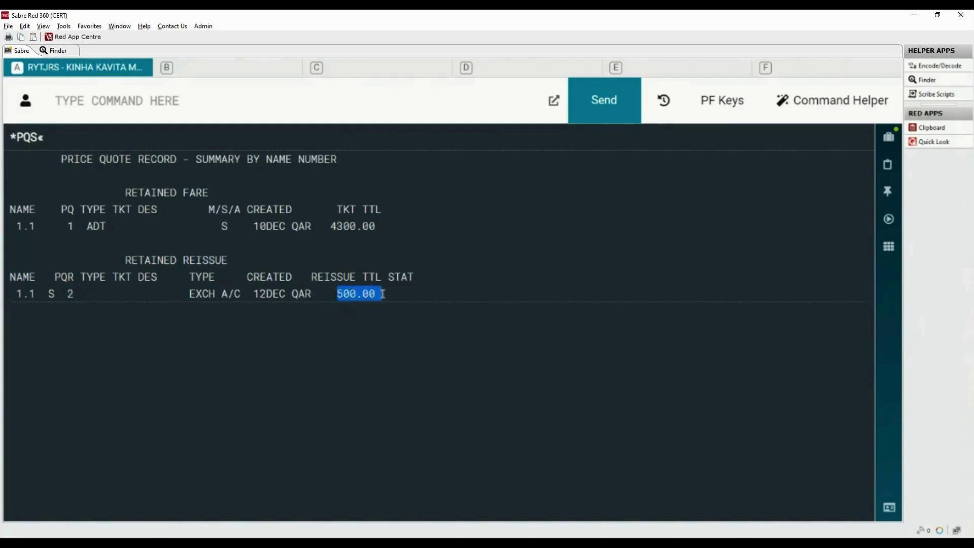
{"action": "left_click", "coordinate": [172, 105]}
{"action": "type", "text": "*PQR2"}
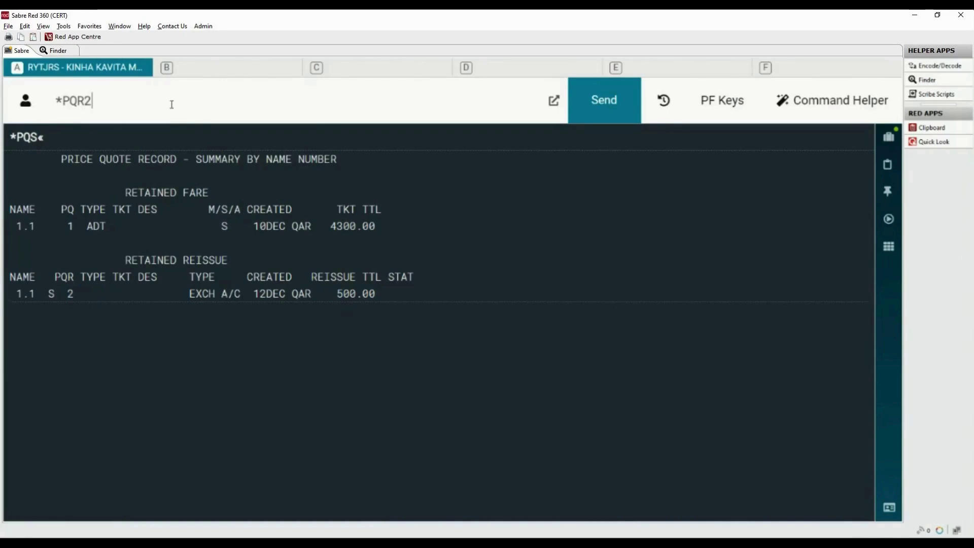
Display *PQR2 and page down to its 500.00 change-fee-in-total, cash payment and PRICE-SYS lines
{"action": "key", "text": "Return"}
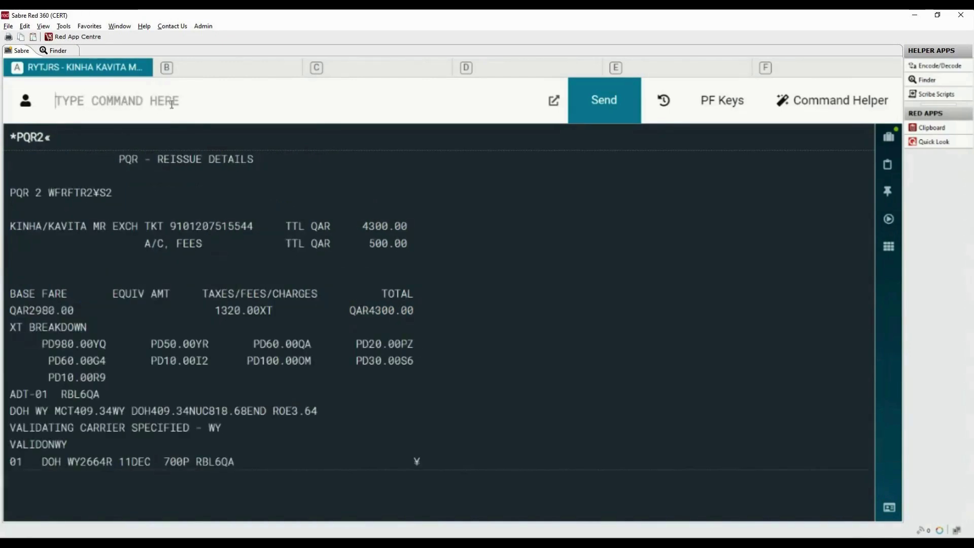
{"action": "type", "text": "MD"}
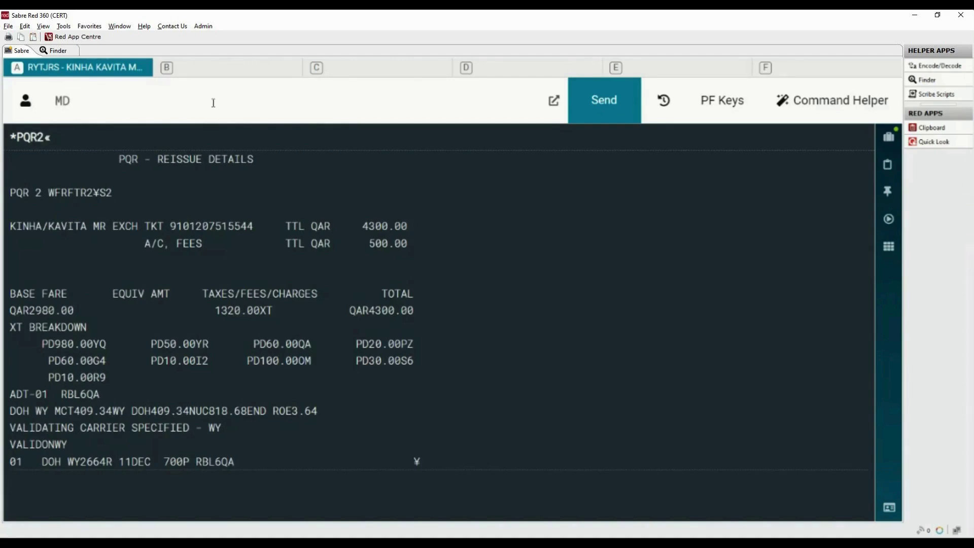
{"action": "key", "text": "Return"}
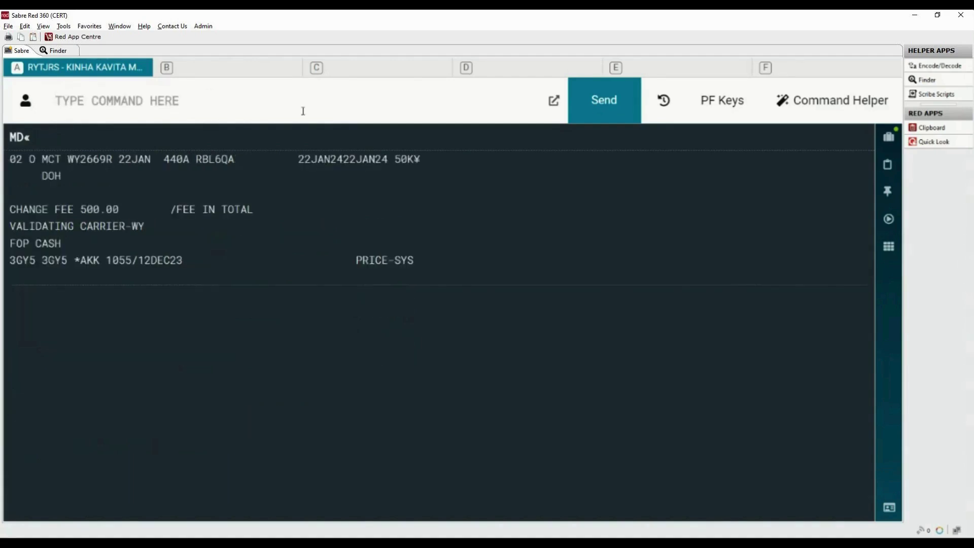
{"action": "left_click_drag", "start_coordinate": [10, 209], "coordinate": [274, 213]}
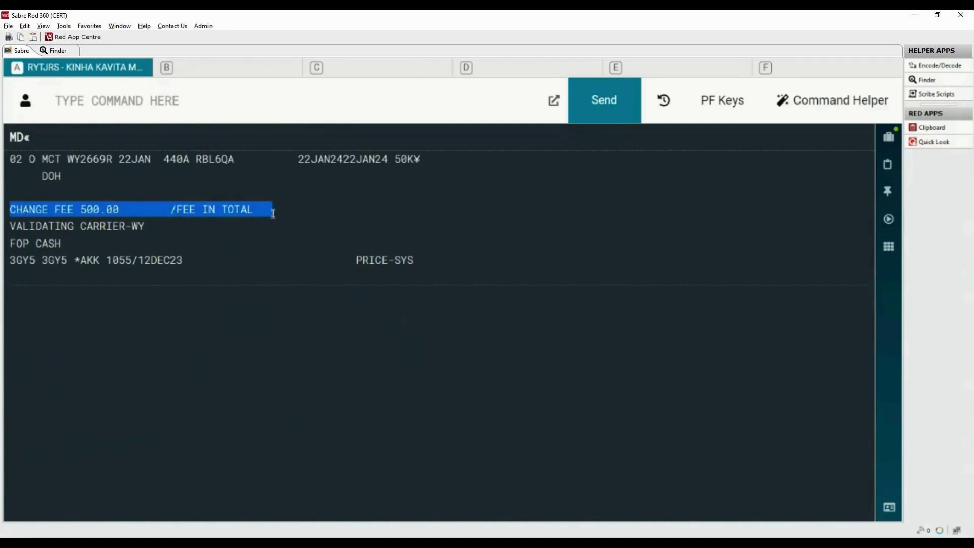
{"action": "left_click", "coordinate": [357, 260]}
{"action": "left_click_drag", "start_coordinate": [358, 259], "coordinate": [424, 263]}
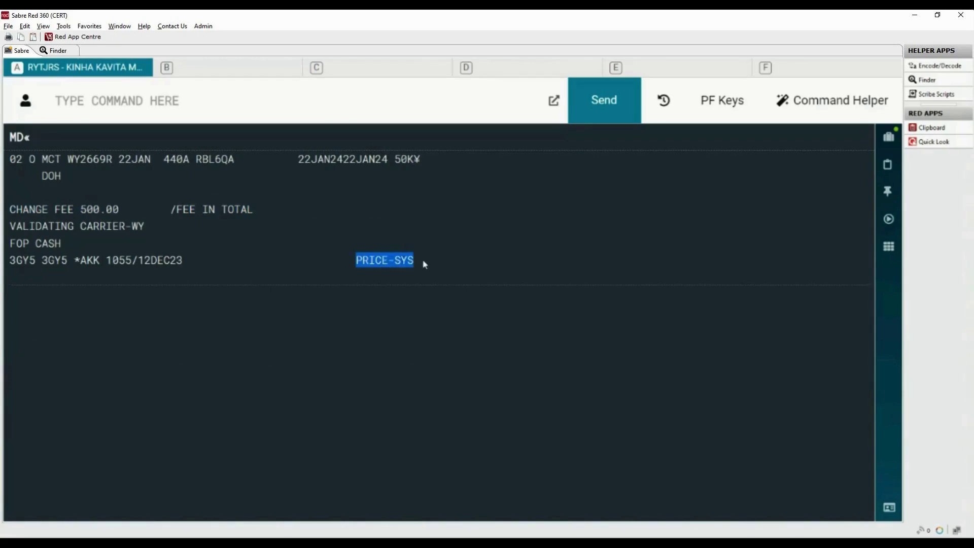
{"action": "left_click", "coordinate": [254, 101]}
Redisplay the booking and open the WFRTR2¥S2 exchange screen for the original ticket
{"action": "type", "text": "*A"}
{"action": "key", "text": "Return"}
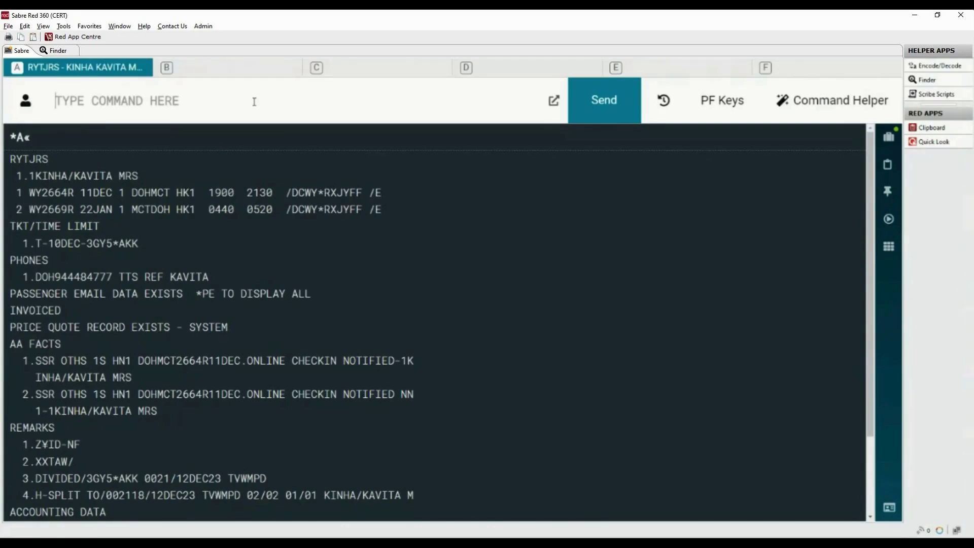
{"action": "type", "text": "WFR"}
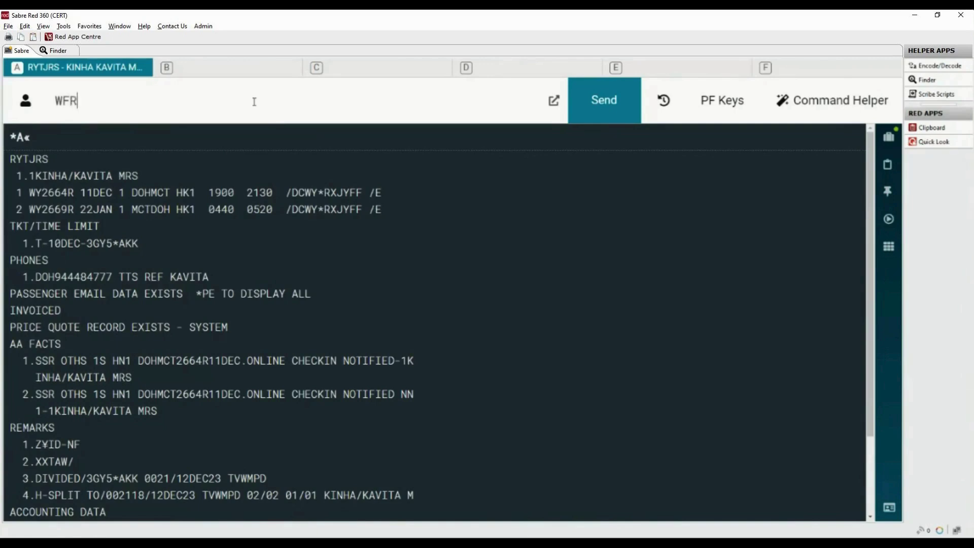
{"action": "type", "text": "TR2¥S2"}
{"action": "key", "text": "Return"}
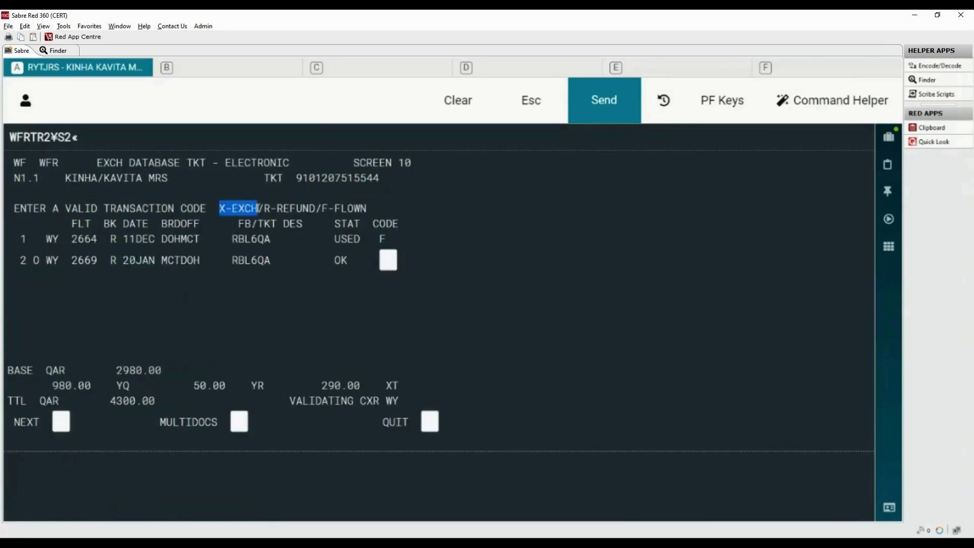
Mark segment 2 for exchange, continue, and choose system pricing, giving a QAR 4300.00 total
{"action": "type", "text": "X"}
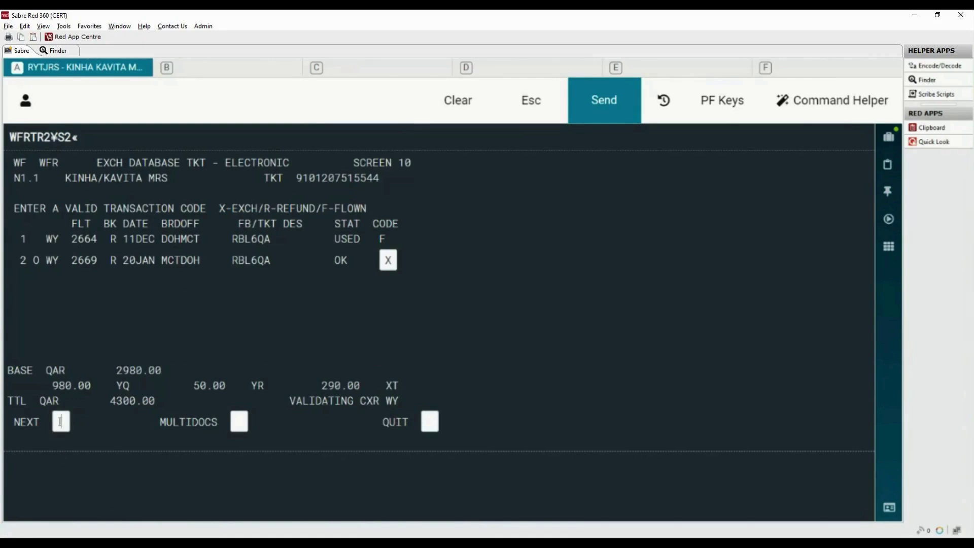
{"action": "left_click_drag", "start_coordinate": [14, 424], "coordinate": [29, 424]}
{"action": "type", "text": "X"}
{"action": "key", "text": "Return"}
{"action": "left_click_drag", "start_coordinate": [14, 467], "coordinate": [117, 469]}
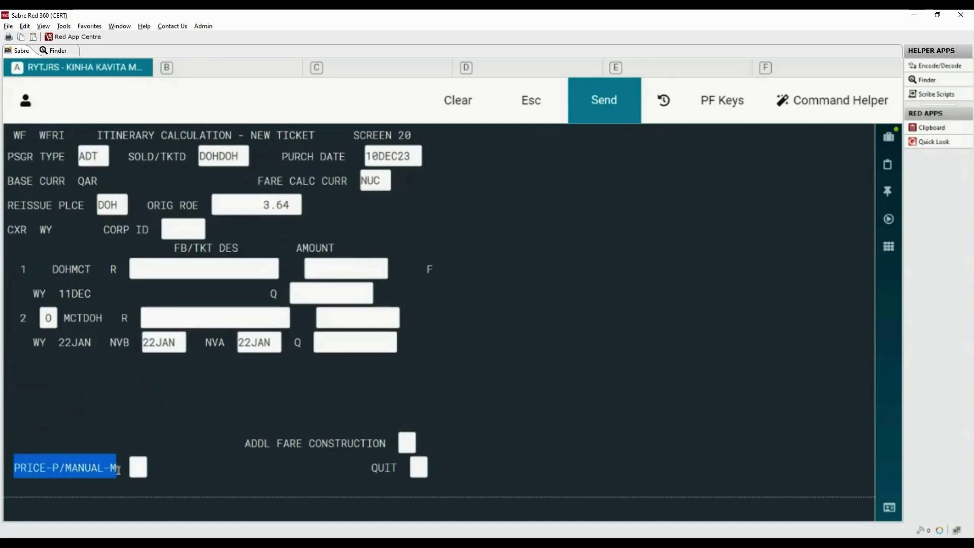
{"action": "type", "text": "P"}
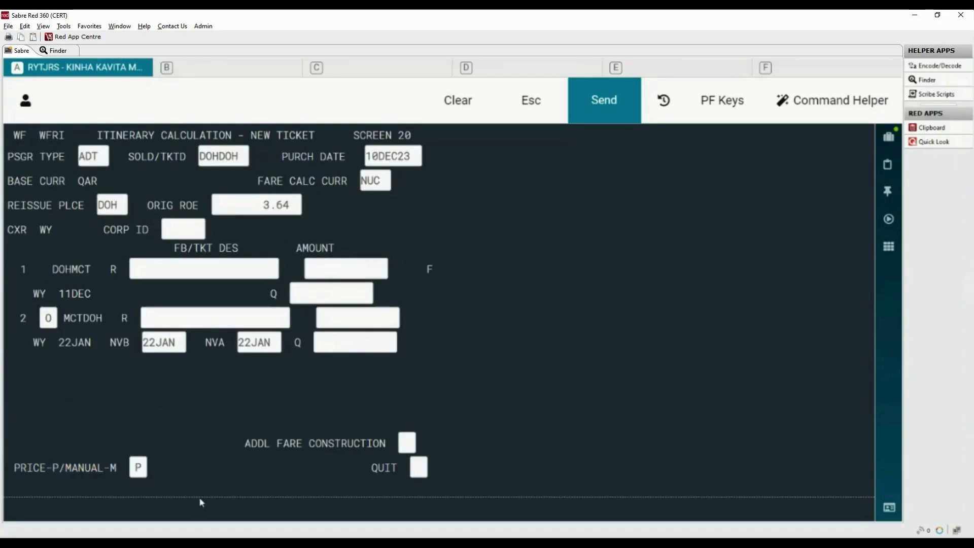
{"action": "key", "text": "Return"}
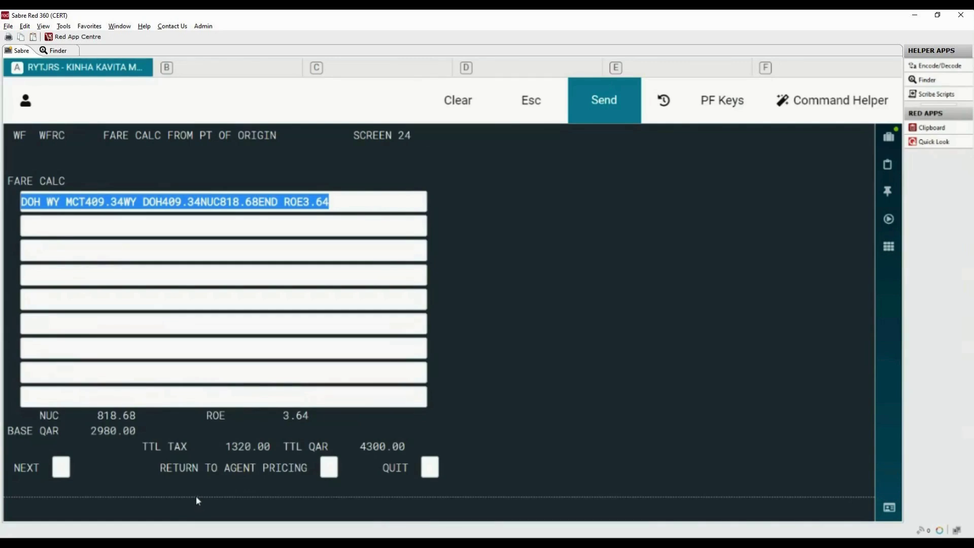
Accept the fare calculation unchanged by marking NEXT with X
{"action": "left_click", "coordinate": [13, 467]}
{"action": "double_click", "coordinate": [13, 467]}
{"action": "key", "text": "Tab"}
{"action": "type", "text": "X"}
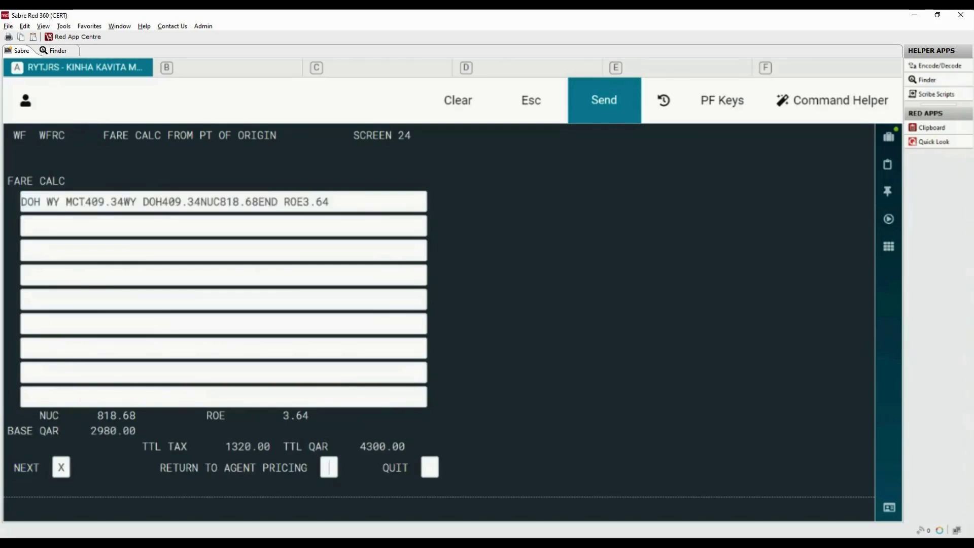
{"action": "key", "text": "Return"}
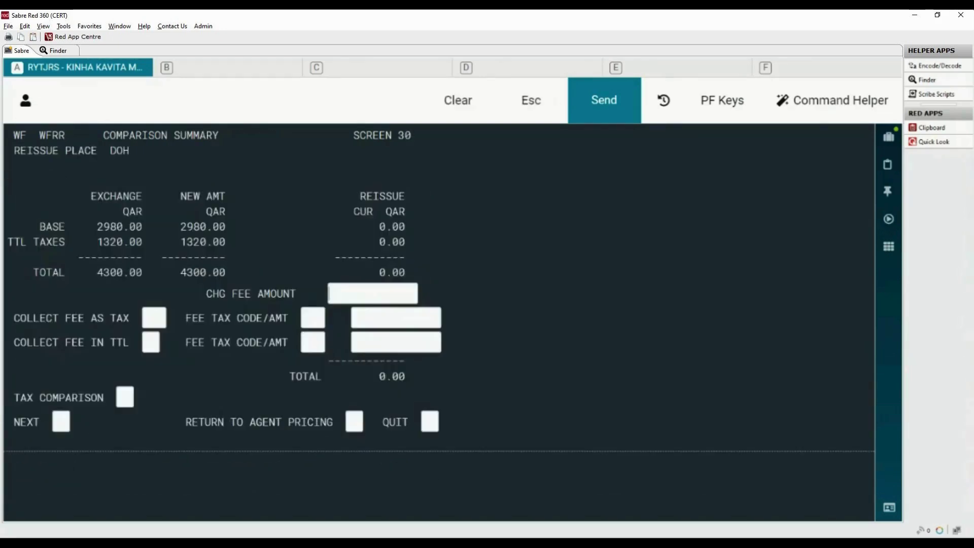
Enter a 500 change fee and mark it collected in the total
{"action": "left_click_drag", "start_coordinate": [378, 272], "coordinate": [420, 274]}
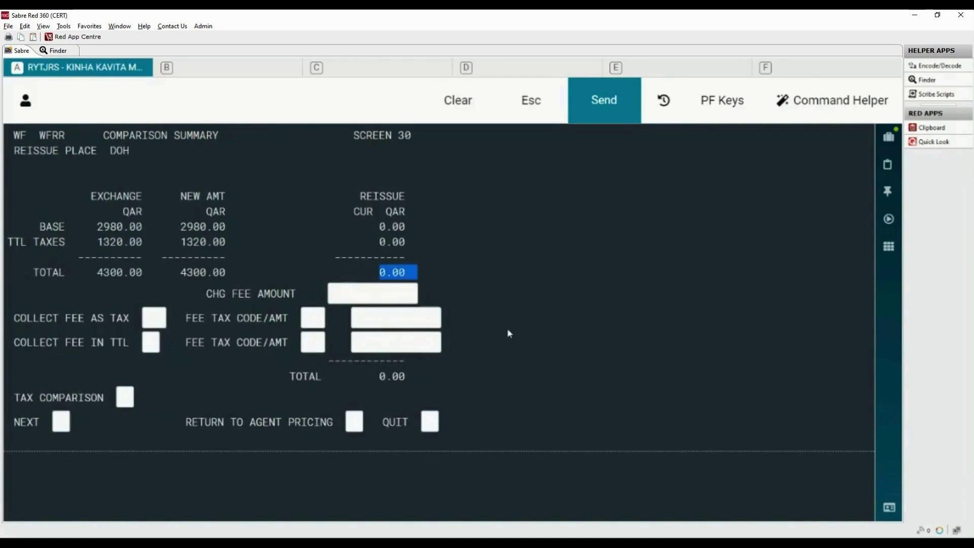
{"action": "left_click_drag", "start_coordinate": [206, 294], "coordinate": [302, 294]}
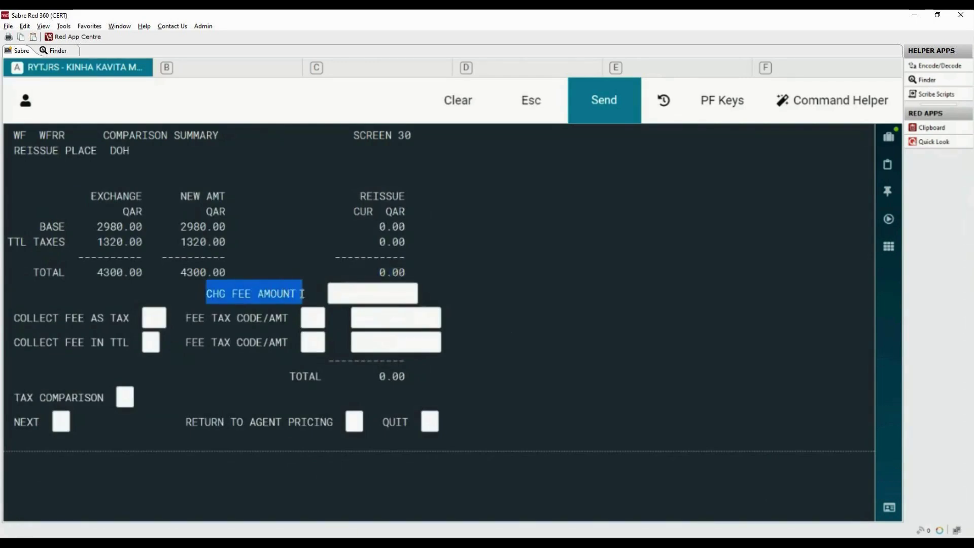
{"action": "left_click", "coordinate": [358, 294]}
{"action": "type", "text": "500"}
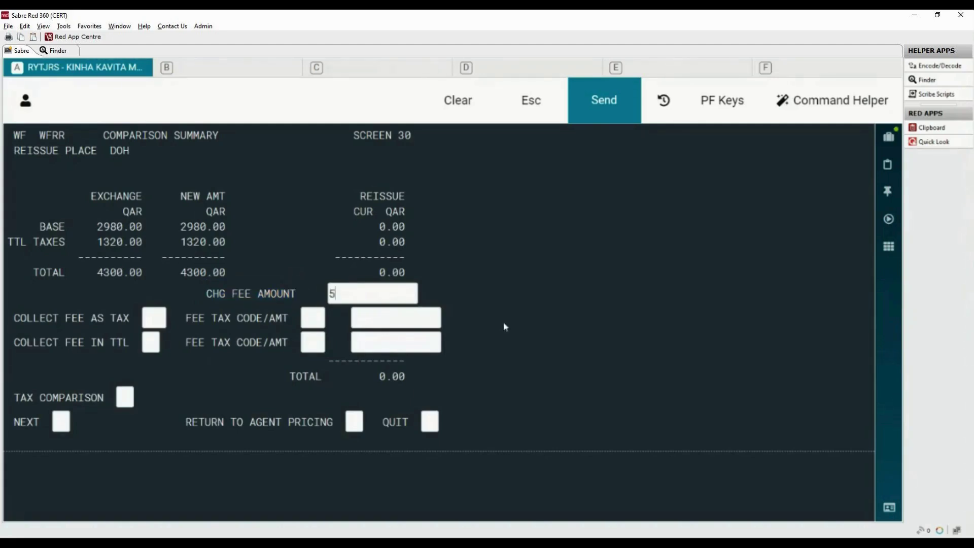
{"action": "left_click_drag", "start_coordinate": [15, 342], "coordinate": [146, 341]}
{"action": "left_click", "coordinate": [150, 342]}
{"action": "type", "text": "X"}
{"action": "key", "text": "Return"}
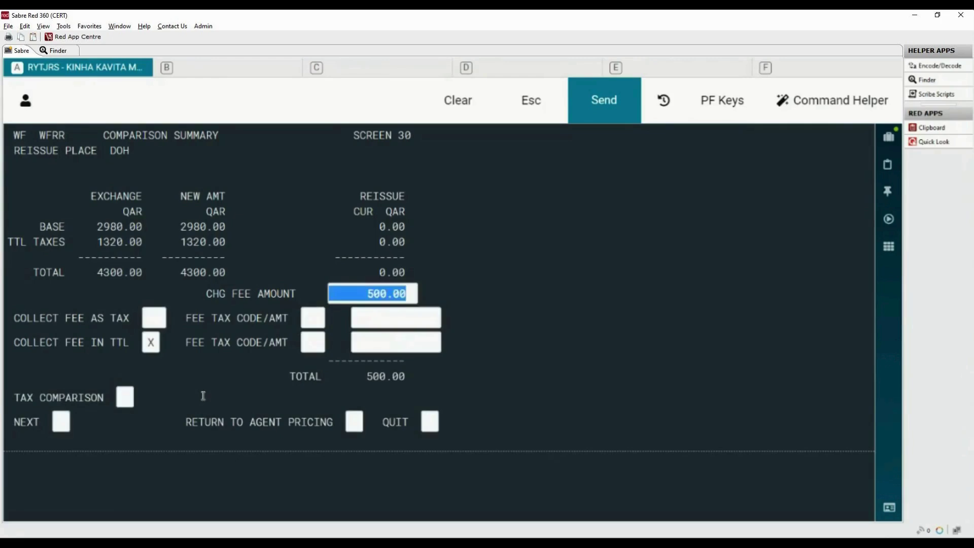
Continue past the reissue comparison summary to the ticketing instructions
{"action": "left_click_drag", "start_coordinate": [14, 422], "coordinate": [40, 422]}
{"action": "left_click", "coordinate": [61, 422]}
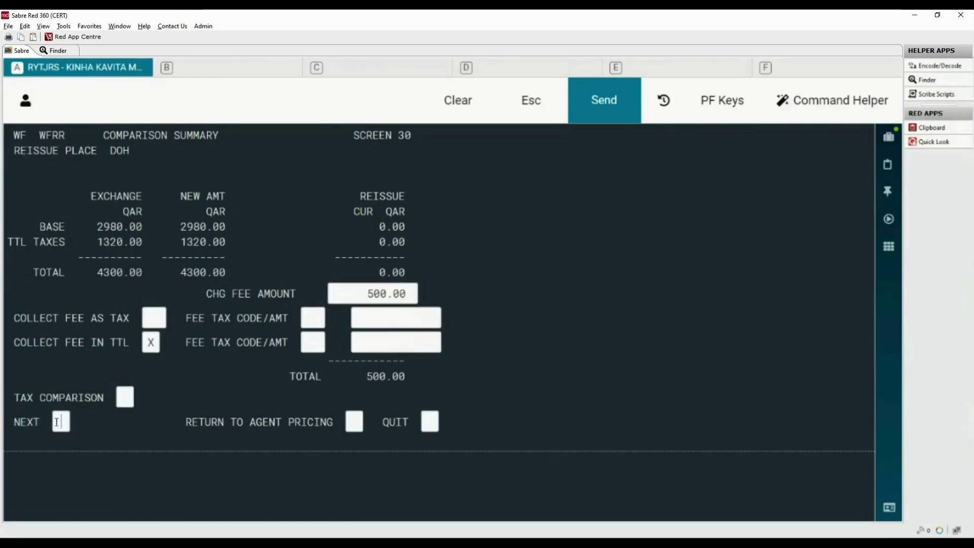
{"action": "type", "text": "X"}
{"action": "key", "text": "Return"}
Mark CASH as payment and RETAIN on the ticketing instructions, then submit
{"action": "left_click_drag", "start_coordinate": [14, 354], "coordinate": [43, 354]}
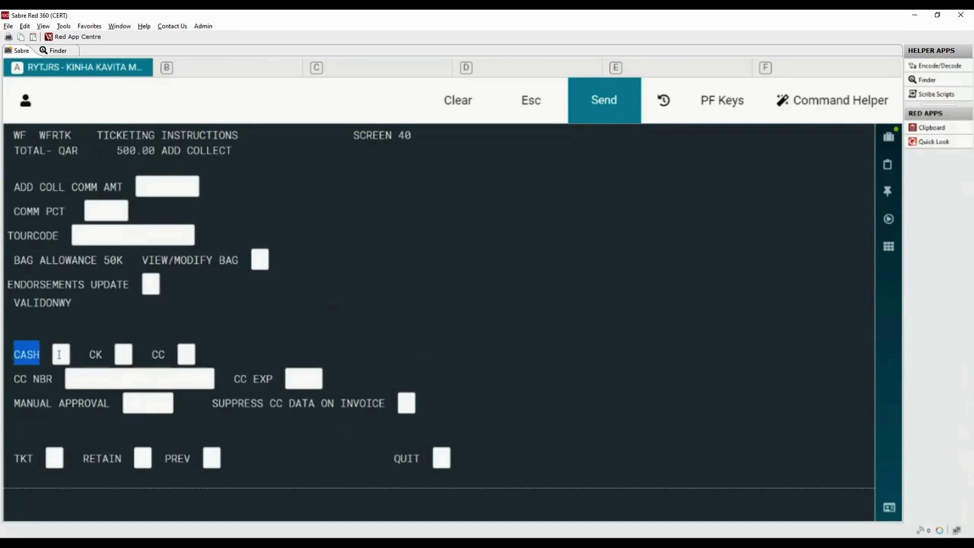
{"action": "left_click", "coordinate": [59, 355]}
{"action": "type", "text": "X"}
{"action": "left_click", "coordinate": [137, 451]}
{"action": "type", "text": "X"}
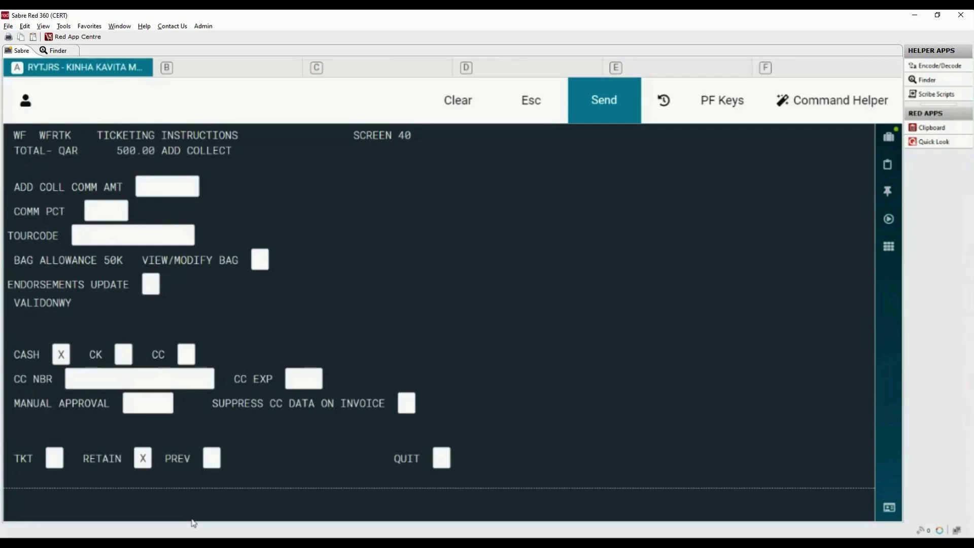
{"action": "key", "text": "Return"}
{"action": "type", "text": "6"}
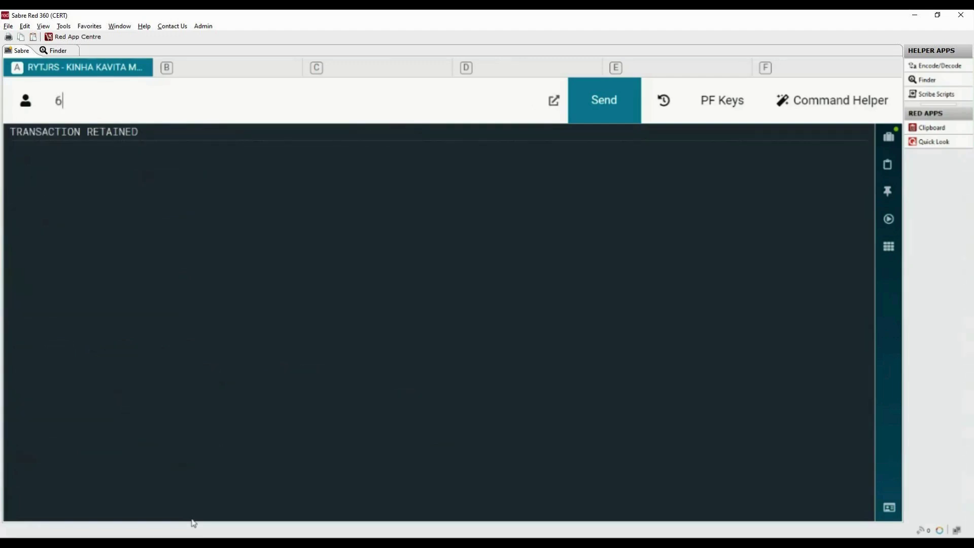
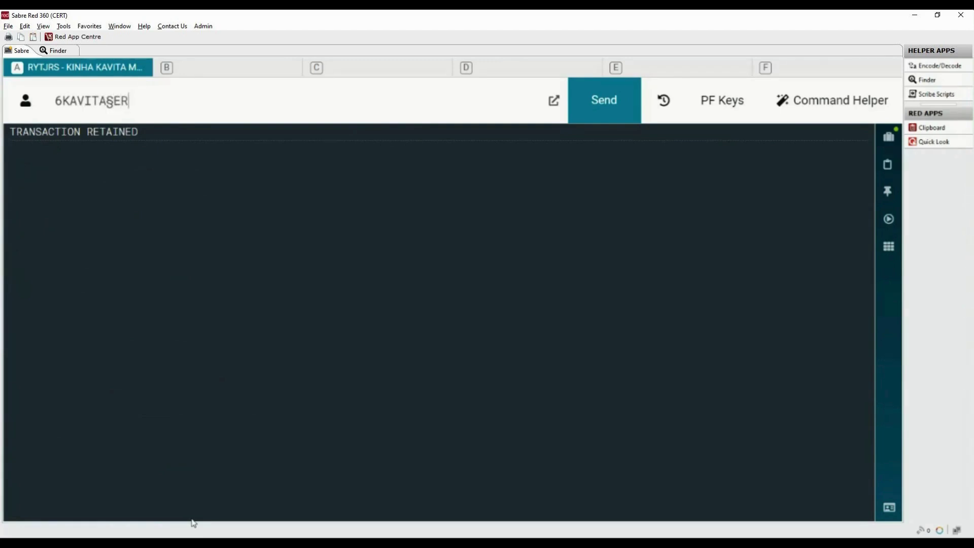
End the transaction with the passenger as received-from, then ignore and redisplay with IR
{"action": "key", "text": "Return"}
{"action": "type", "text": "IR"}
{"action": "key", "text": "Return"}
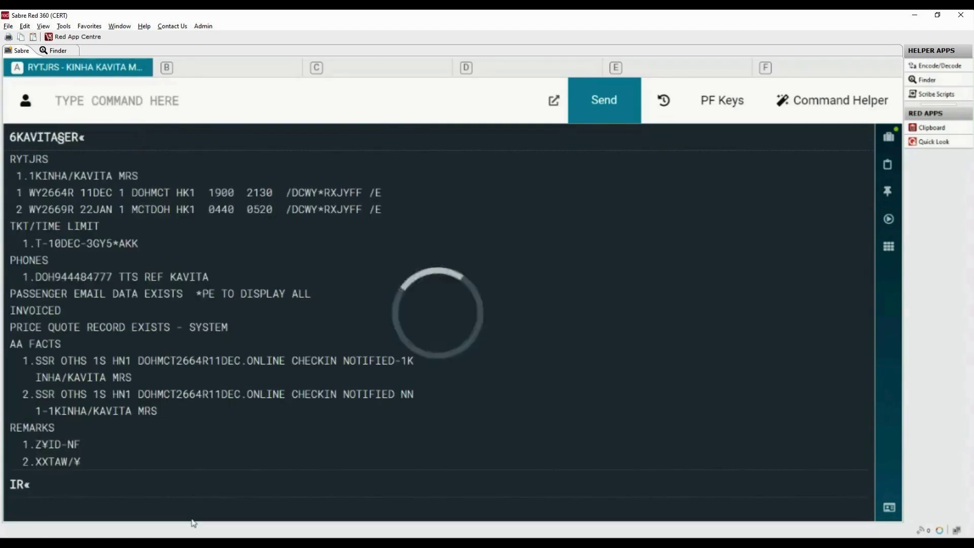
Display the *PQS price quote summary and locate reissue quote 3
{"action": "type", "text": "*"}
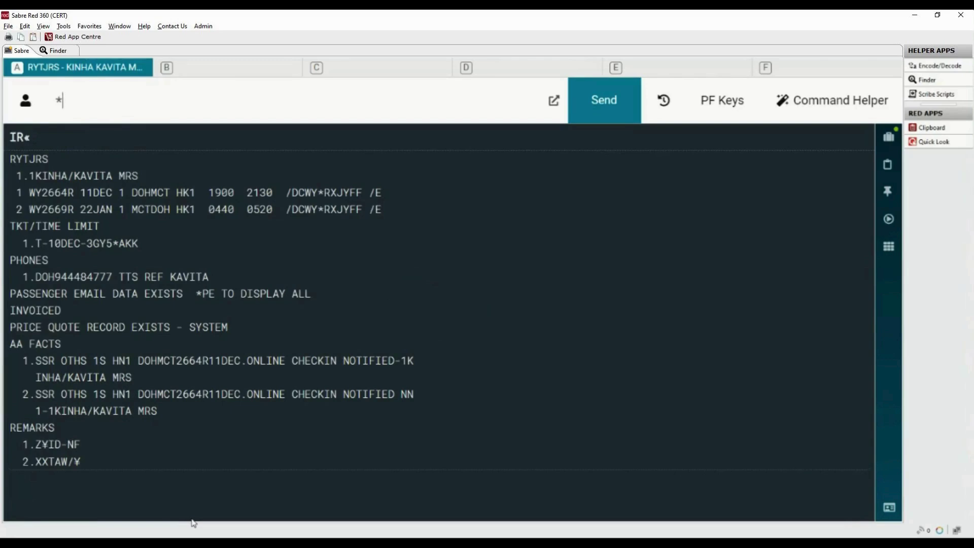
{"action": "type", "text": "PQS"}
{"action": "key", "text": "Return"}
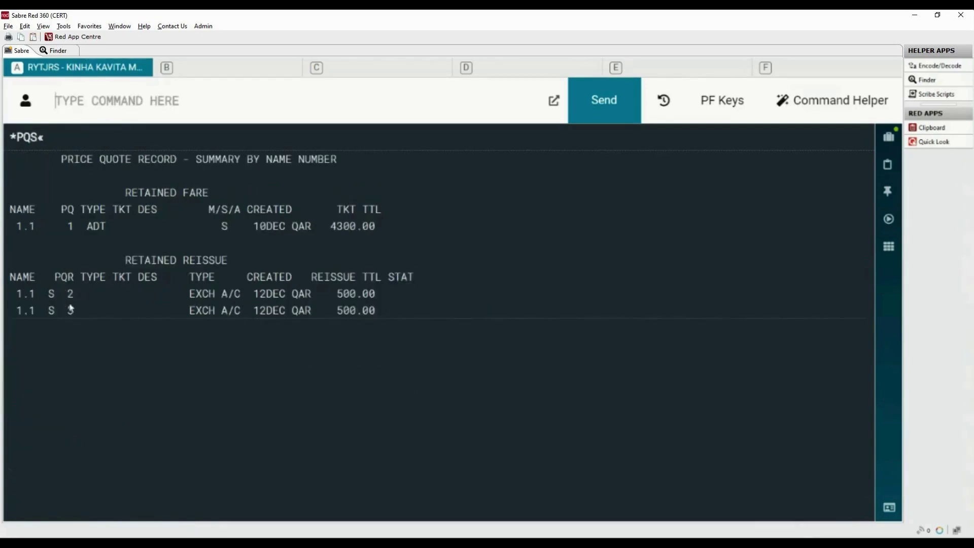
{"action": "left_click_drag", "start_coordinate": [66, 307], "coordinate": [81, 310]}
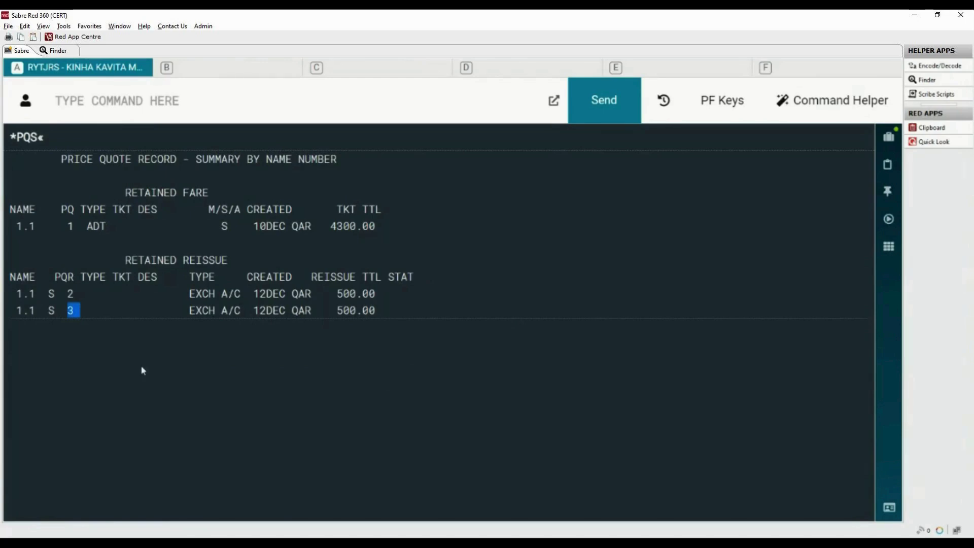
{"action": "left_click", "coordinate": [174, 101]}
{"action": "type", "text": "*"}
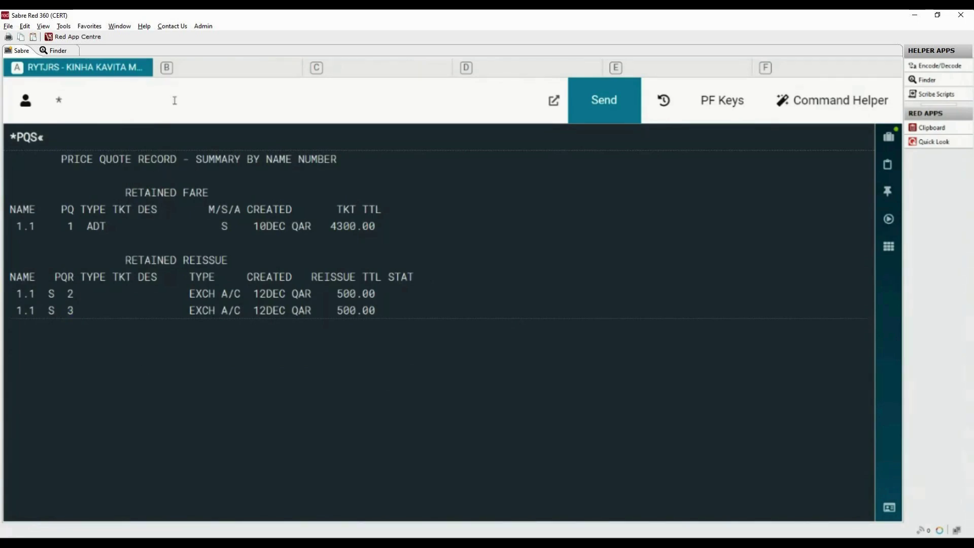
{"action": "type", "text": "PQR3"}
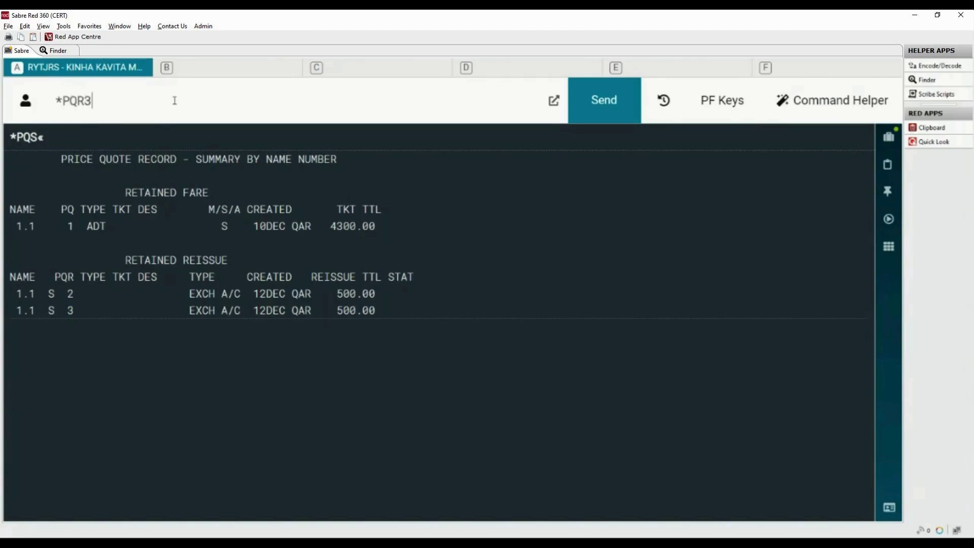
Review reissue quote 3, checking its 500.00 change fee and PRICE-AGT indicator
{"action": "key", "text": "Return"}
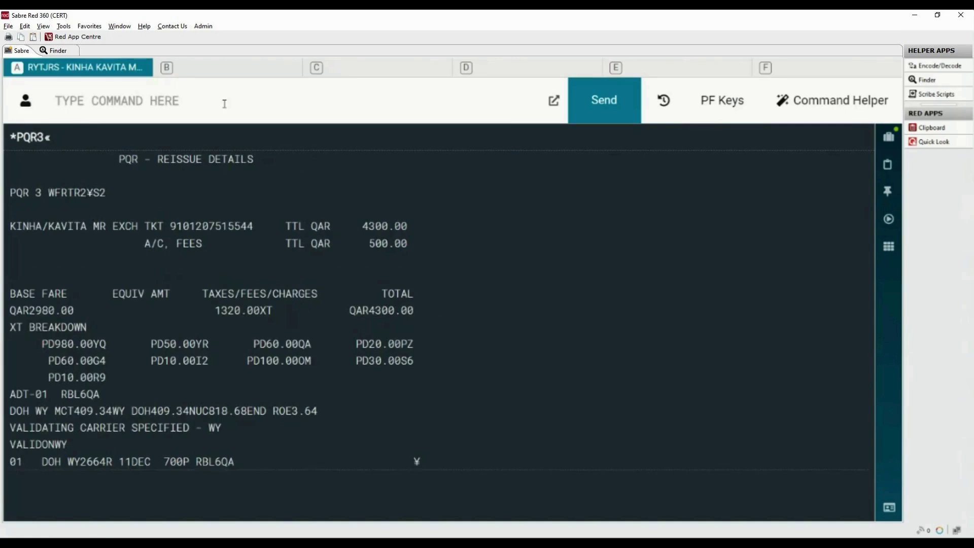
{"action": "type", "text": "MD"}
{"action": "key", "text": "Return"}
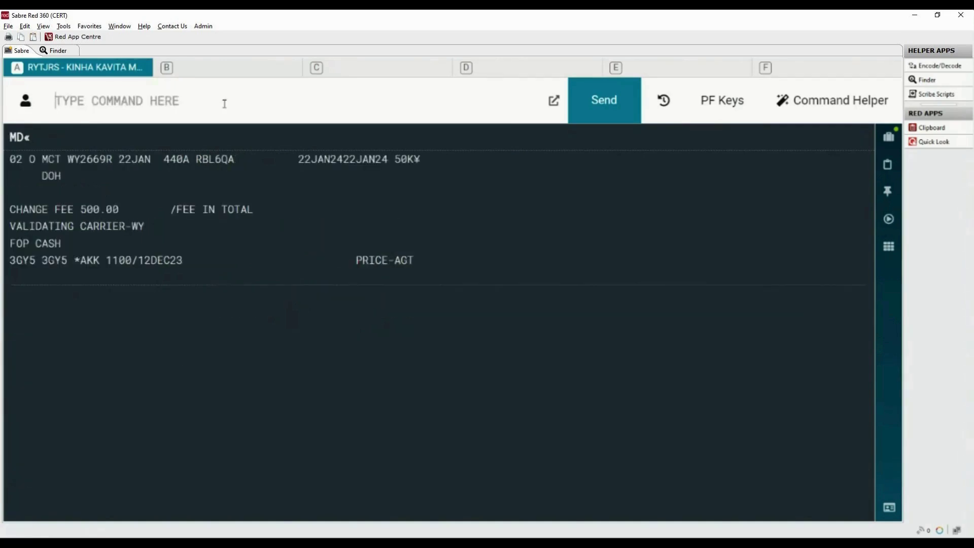
{"action": "left_click_drag", "start_coordinate": [8, 206], "coordinate": [272, 205]}
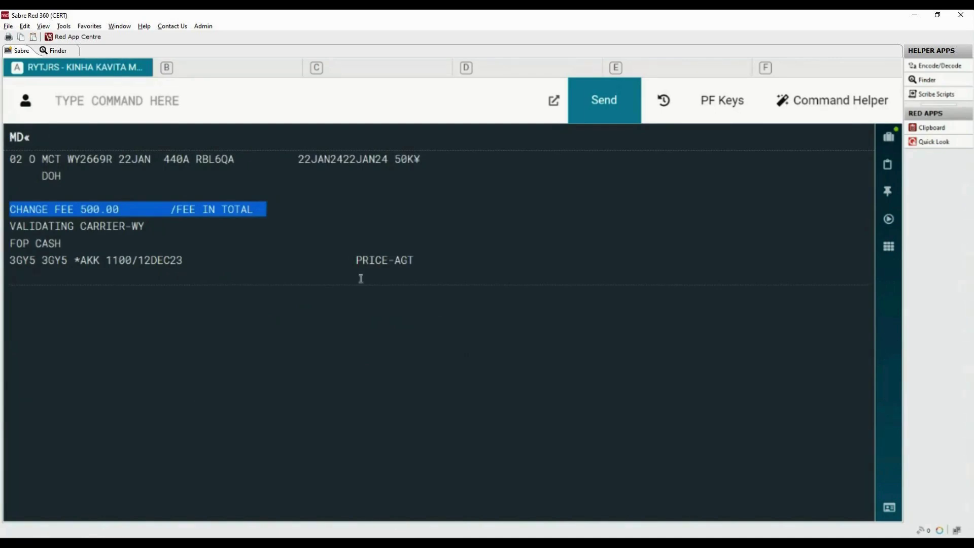
{"action": "left_click_drag", "start_coordinate": [356, 260], "coordinate": [424, 260]}
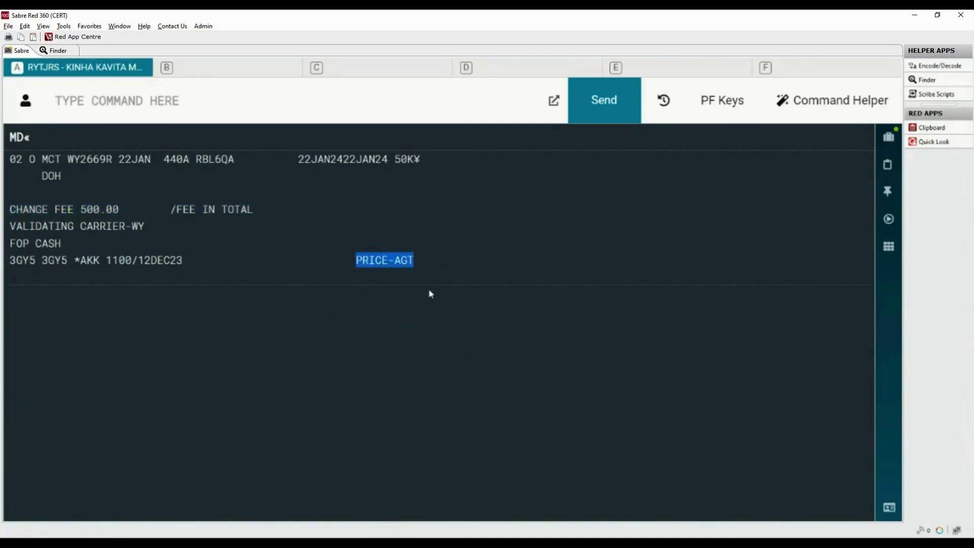
Redisplay the full booking with *A, then ignore and redisplay it
{"action": "left_click", "coordinate": [214, 103]}
{"action": "type", "text": "*A"}
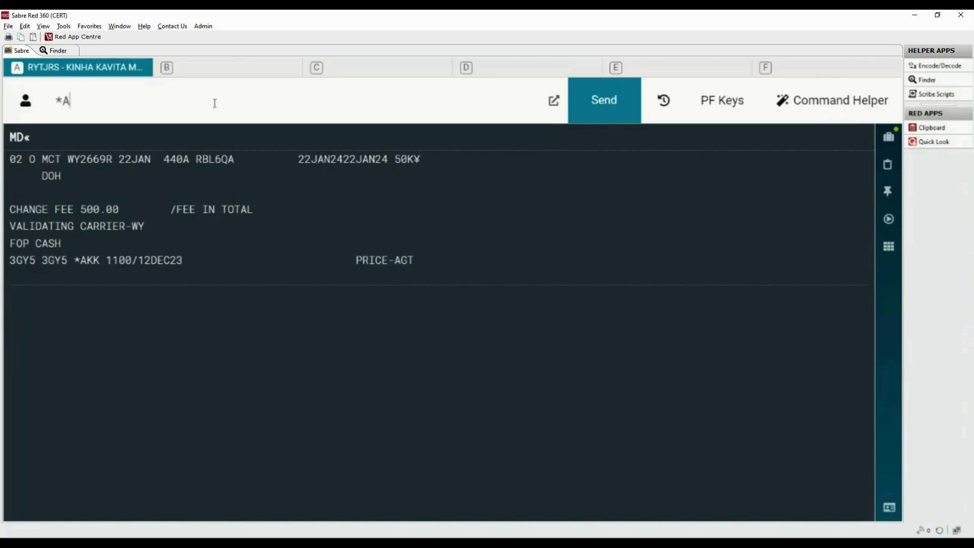
{"action": "key", "text": "Return"}
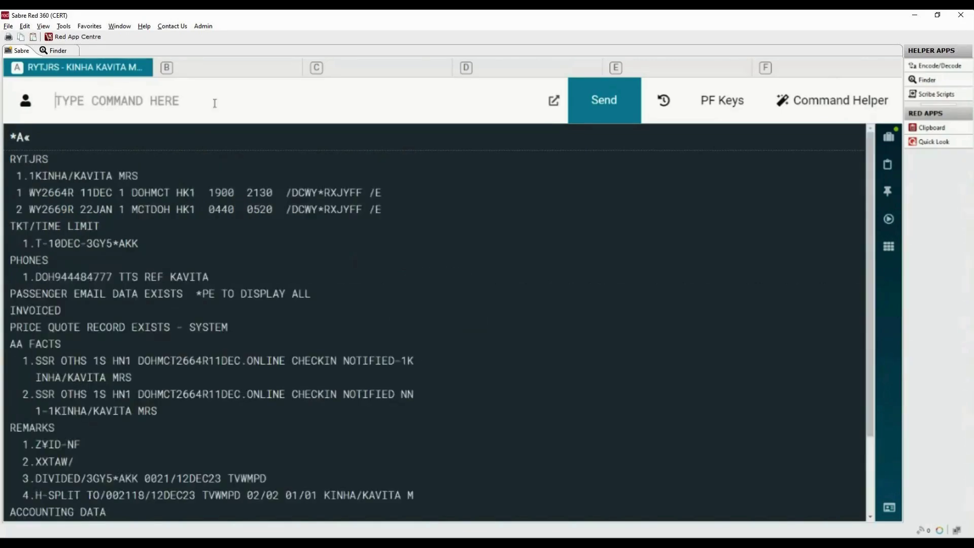
{"action": "type", "text": "IR"}
{"action": "key", "text": "Return"}
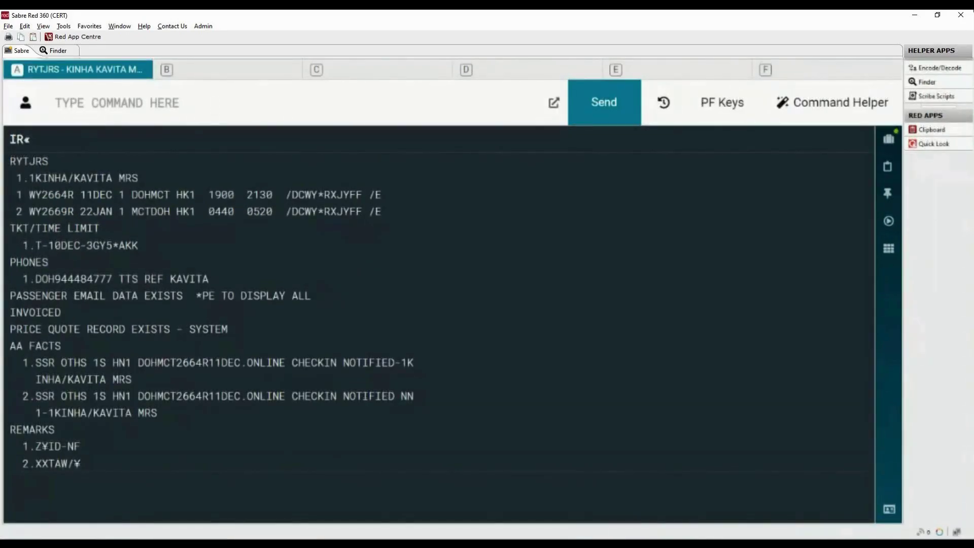
Show the *PQS summary with reissues 2 and 3, discarding an unsent W¥PQR2 command
{"action": "type", "text": "*PQS"}
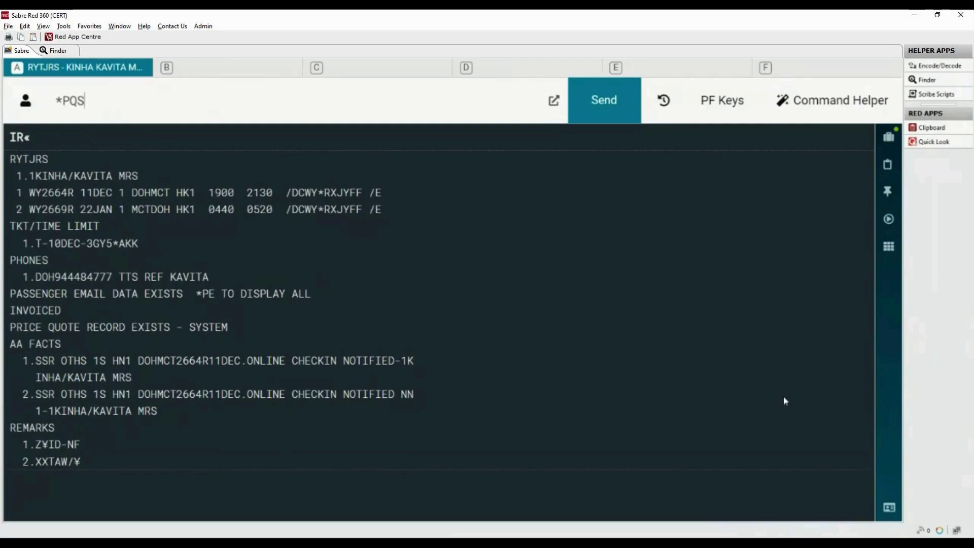
{"action": "key", "text": "Return"}
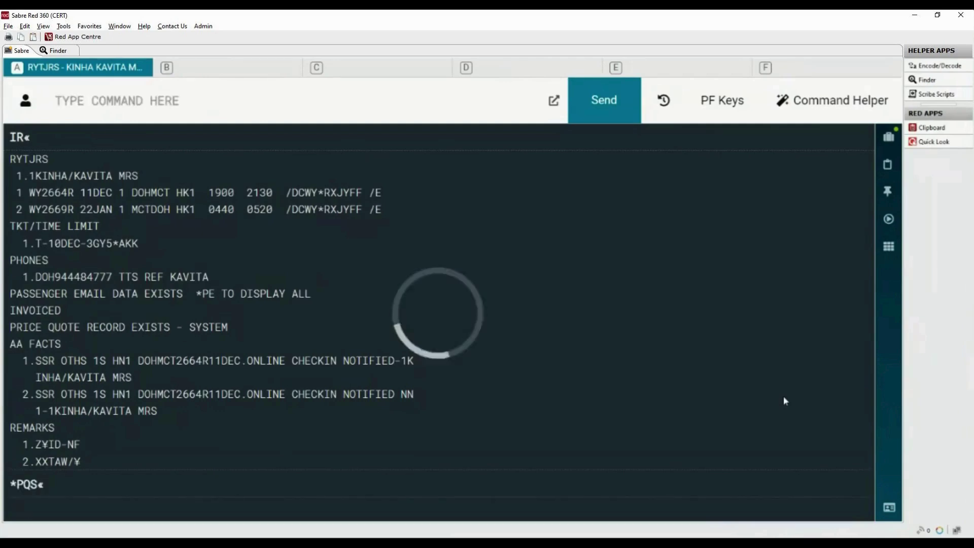
{"action": "left_click_drag", "start_coordinate": [55, 277], "coordinate": [75, 280]}
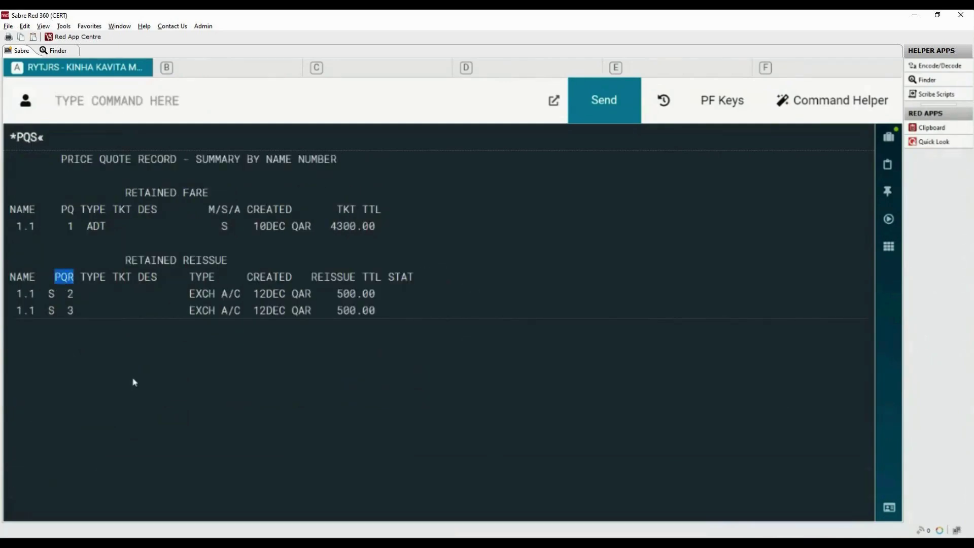
{"action": "type", "text": "W"}
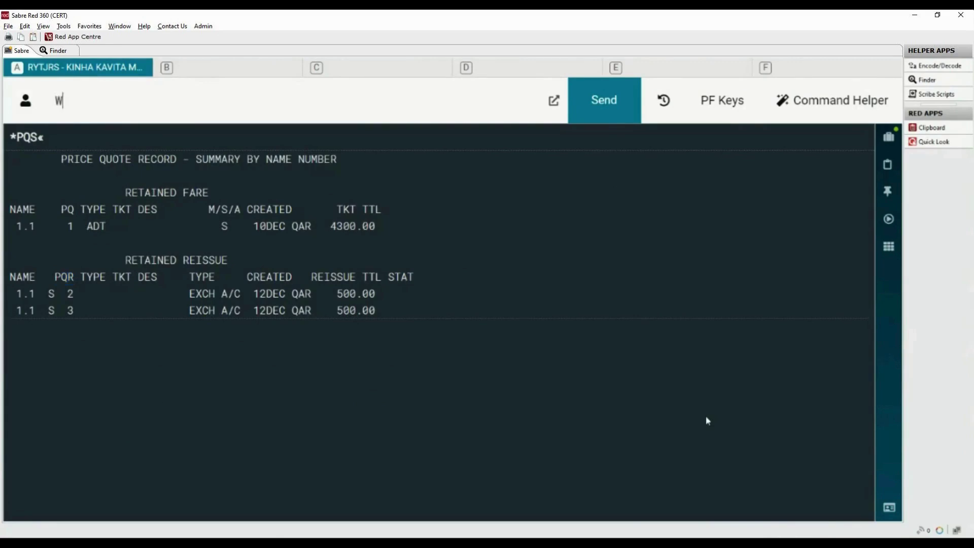
{"action": "type", "text": "¥PQR2"}
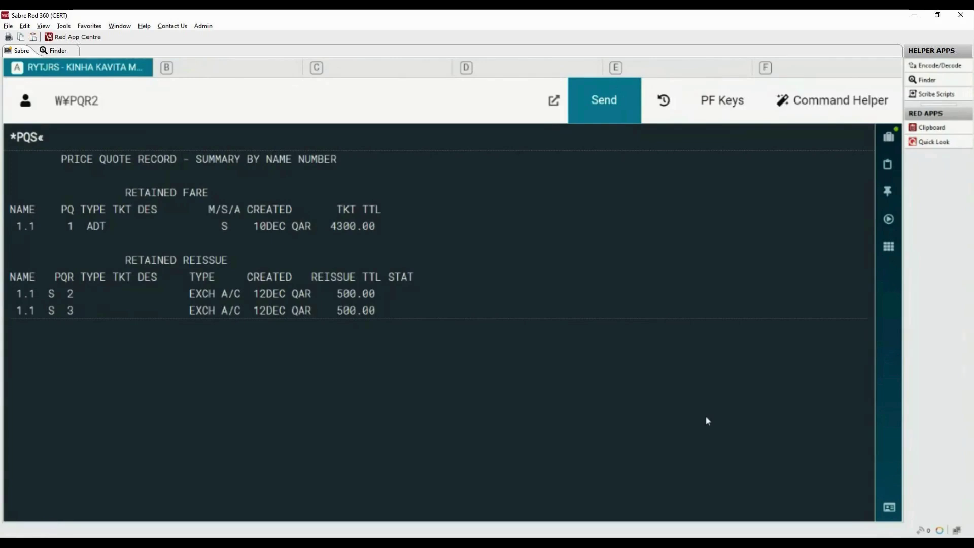
{"action": "key", "text": "ctrl+a"}
{"action": "key", "text": "BackSpace"}
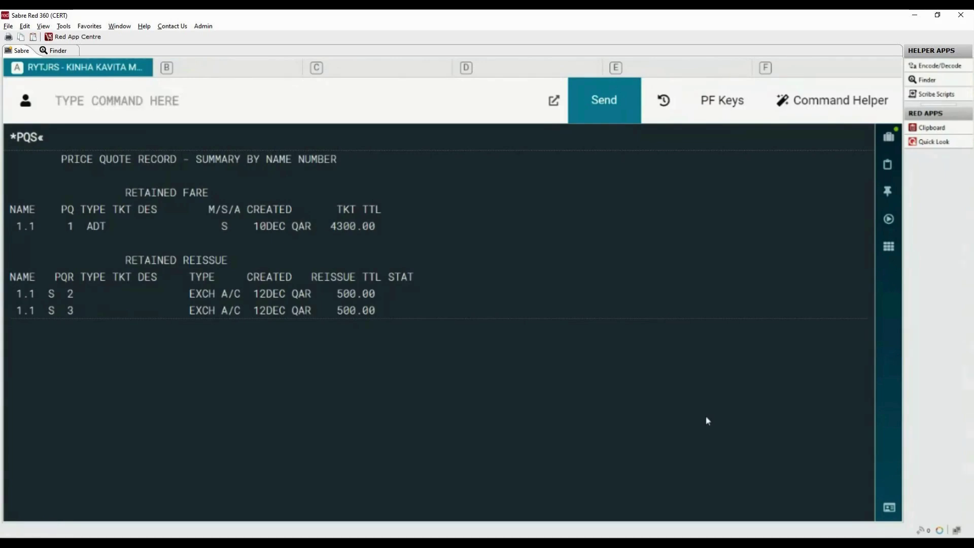
Redisplay the booking and show the electronic ticket record with WETR*2
{"action": "type", "text": "*A"}
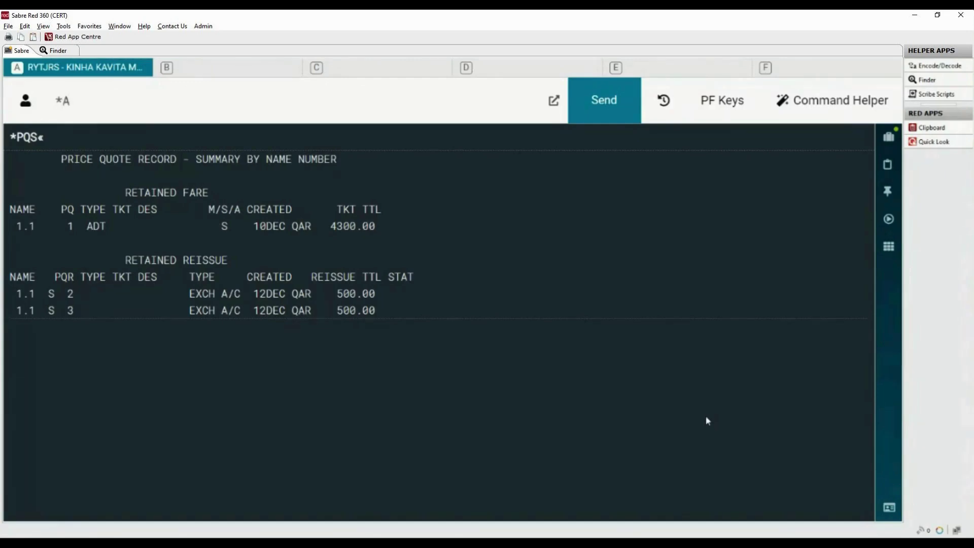
{"action": "key", "text": "Return"}
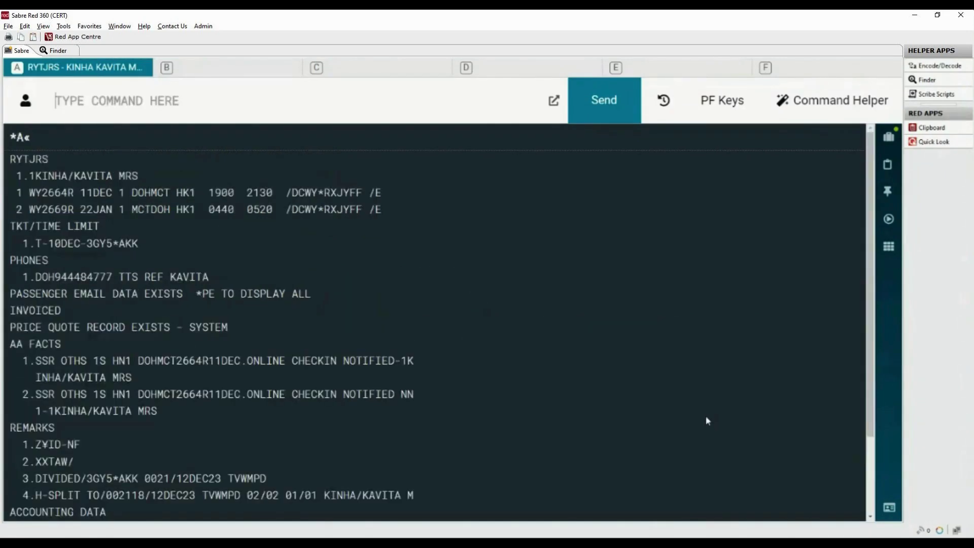
{"action": "type", "text": "WET"}
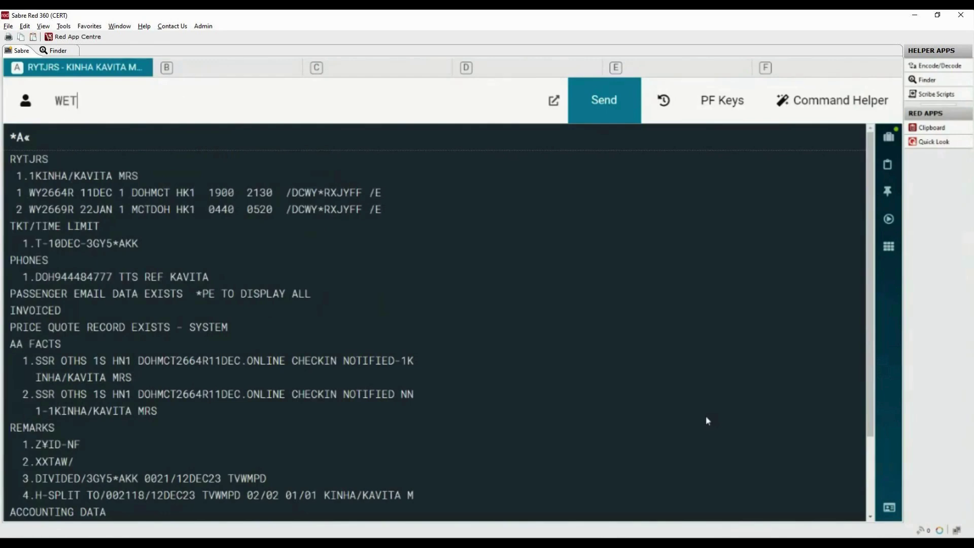
{"action": "type", "text": "R*2"}
{"action": "key", "text": "Return"}
Copy the ticket record into a memo window placed on the screen's right side
{"action": "key", "text": "alt+t"}
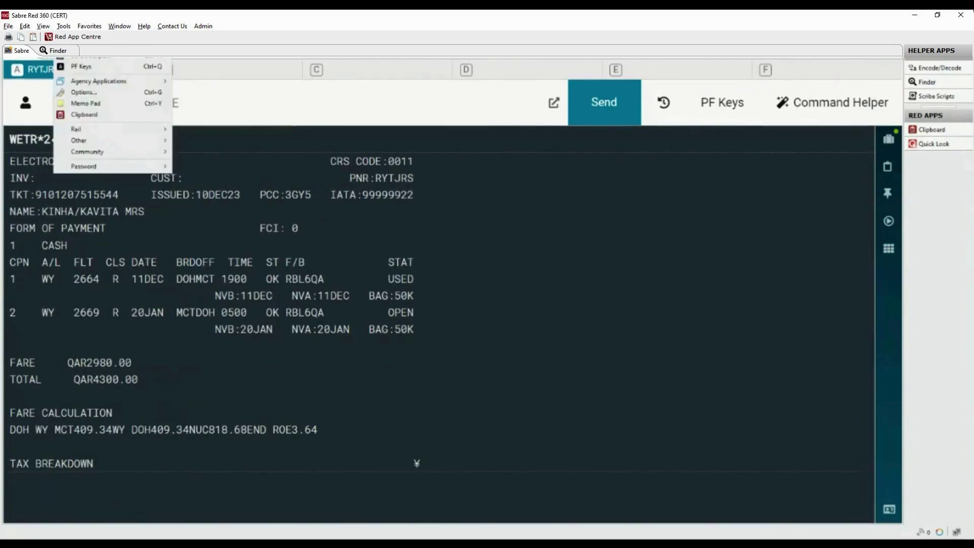
{"action": "left_click", "coordinate": [85, 104]}
{"action": "left_click_drag", "start_coordinate": [480, 181], "coordinate": [823, 175]}
{"action": "left_click", "coordinate": [155, 108]}
Keep the ticket's MD tax details in a memo pad and redisplay the booking
{"action": "type", "text": "MD"}
{"action": "key", "text": "Return"}
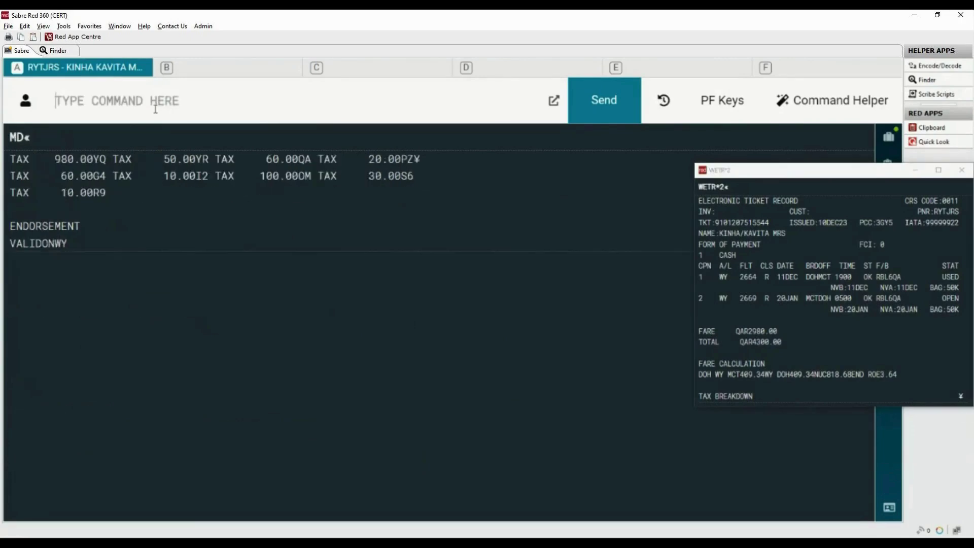
{"action": "left_click", "coordinate": [64, 26]}
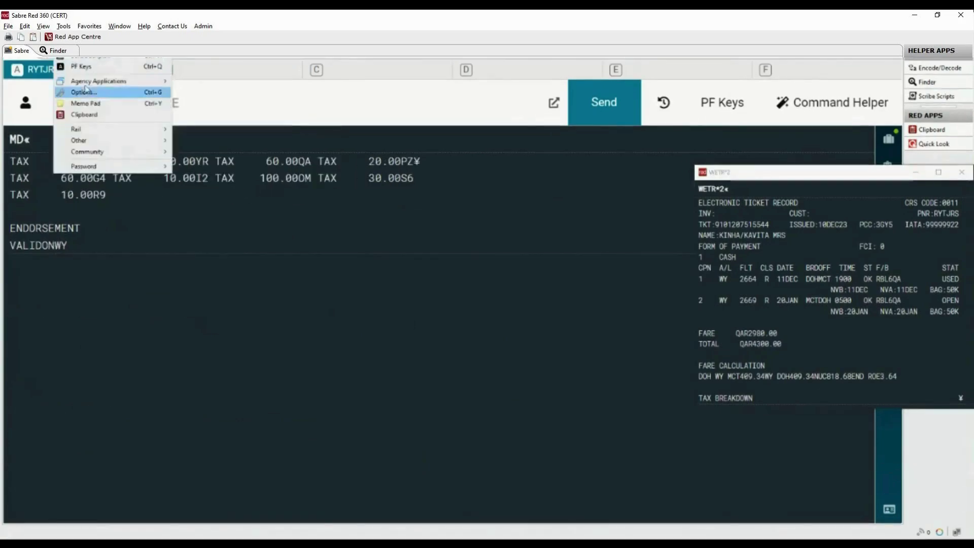
{"action": "left_click", "coordinate": [87, 103]}
{"action": "left_click", "coordinate": [139, 103]}
{"action": "type", "text": "*A"}
{"action": "key", "text": "Return"}
{"action": "type", "text": "WFRTR"}
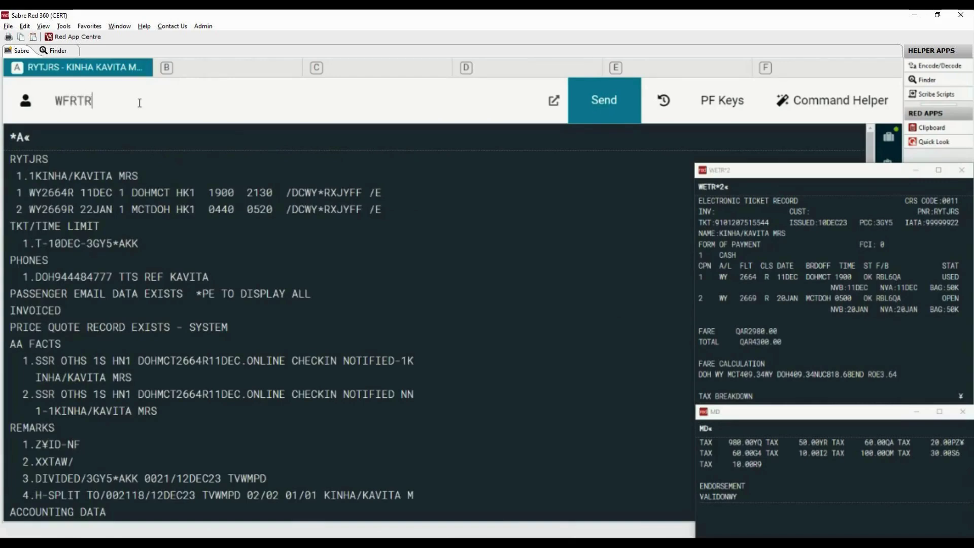
{"action": "type", "text": "2¥S2"}
{"action": "key", "text": "Return"}
{"action": "left_click_drag", "start_coordinate": [219, 208], "coordinate": [257, 209]}
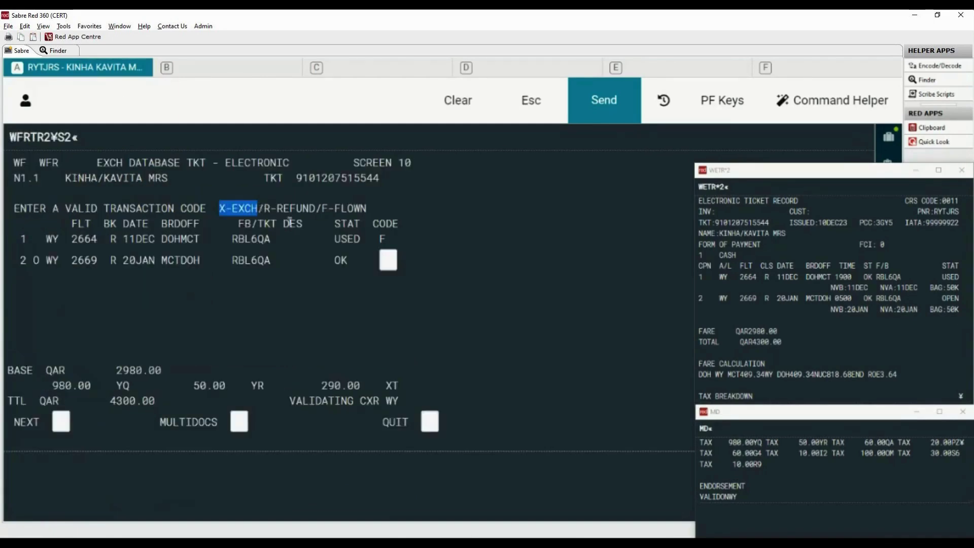
{"action": "left_click", "coordinate": [472, 298]}
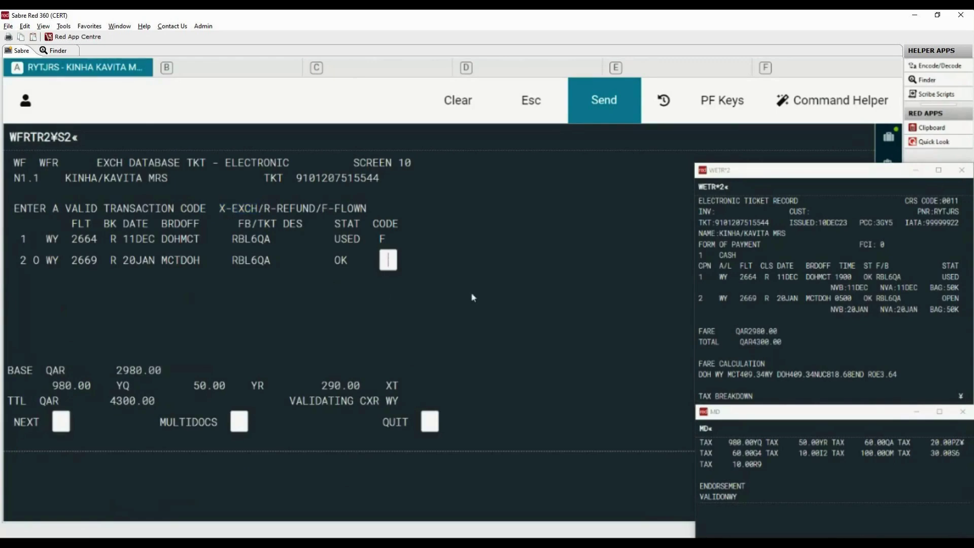
{"action": "type", "text": "X"}
{"action": "left_click_drag", "start_coordinate": [16, 422], "coordinate": [40, 422]}
{"action": "type", "text": "X"}
{"action": "key", "text": "Return"}
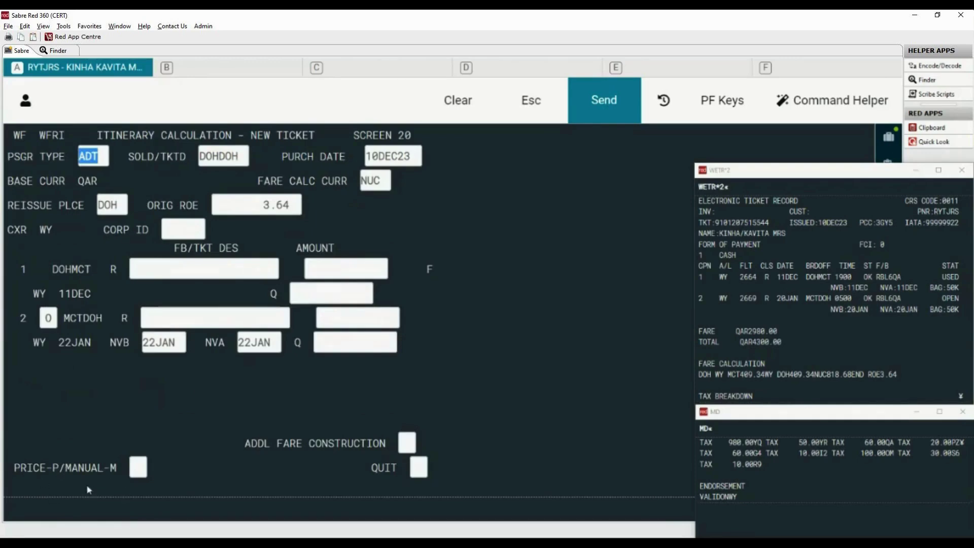
Give coupon 1 fare basis RBL6QA and amount 409.34 from the ticket record
{"action": "left_click_drag", "start_coordinate": [65, 466], "coordinate": [118, 472]}
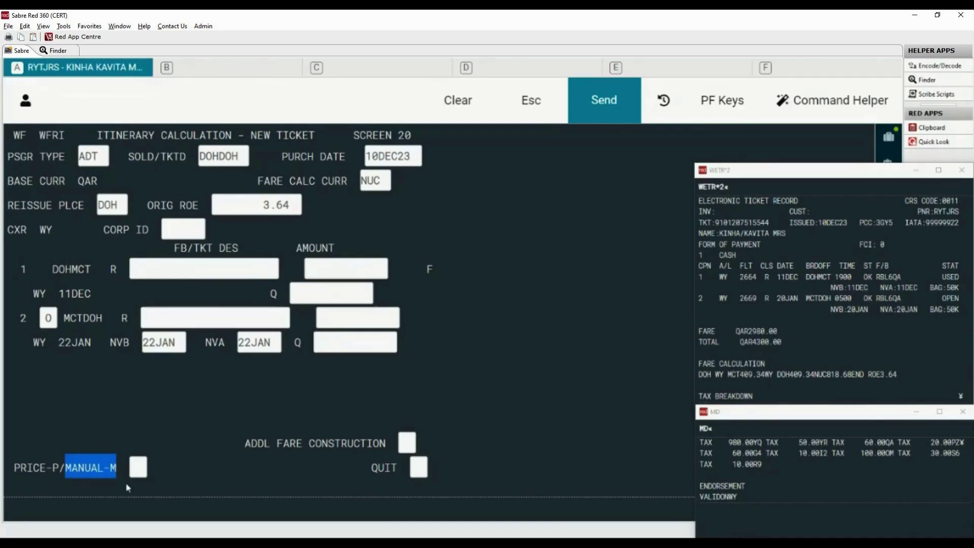
{"action": "left_click", "coordinate": [173, 438]}
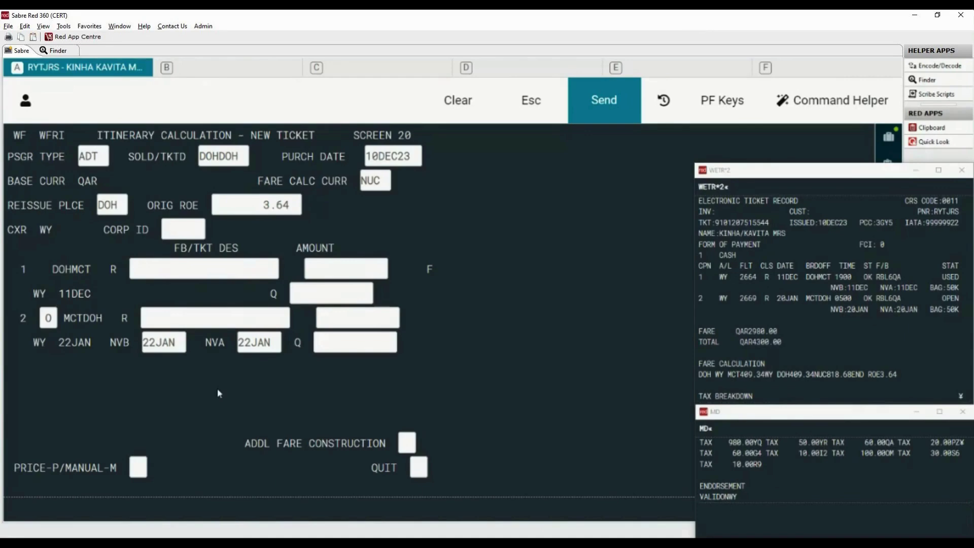
{"action": "left_click_drag", "start_coordinate": [876, 277], "coordinate": [902, 277]}
{"action": "left_click", "coordinate": [211, 267]}
{"action": "type", "text": "RBL6QA"}
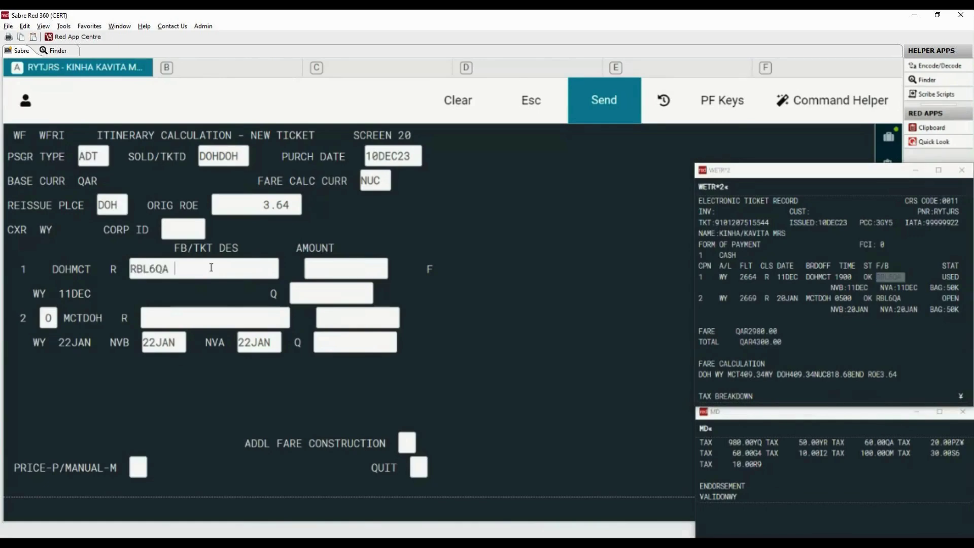
{"action": "left_click_drag", "start_coordinate": [740, 374], "coordinate": [767, 374]}
{"action": "key", "text": "ctrl+c"}
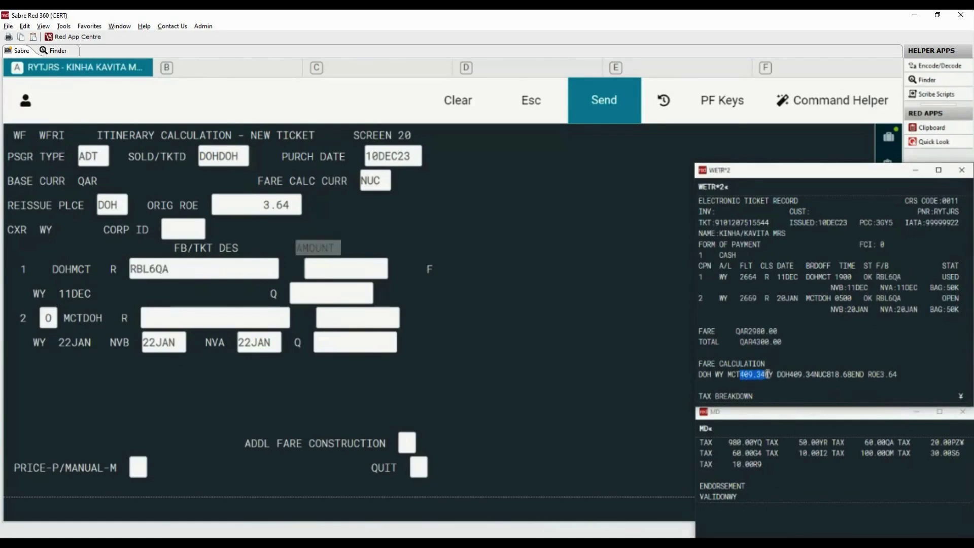
{"action": "left_click", "coordinate": [321, 269]}
{"action": "key", "text": "ctrl+v"}
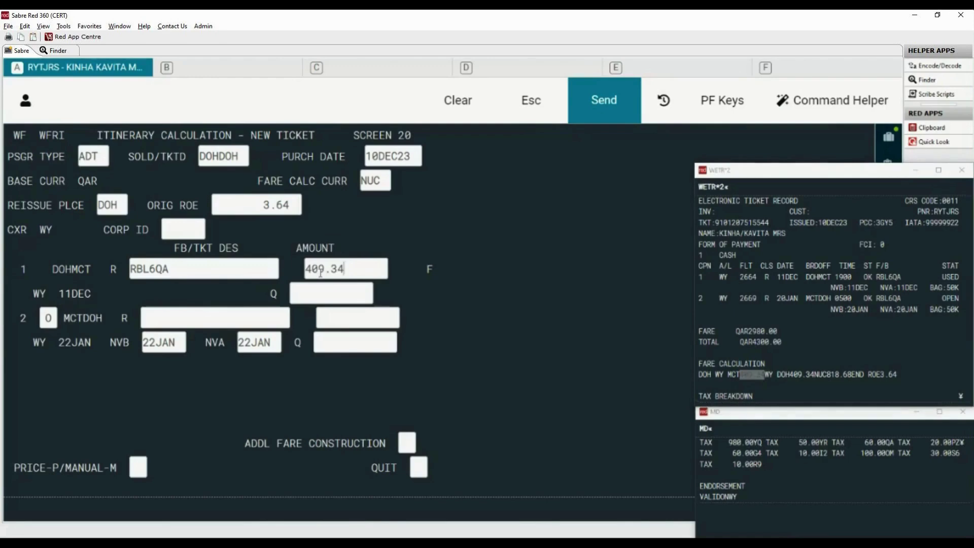
{"action": "left_click_drag", "start_coordinate": [265, 288], "coordinate": [277, 293]}
Give coupon 2 fare basis RBL6QA and amount 409.34 from the ticket record
{"action": "left_click_drag", "start_coordinate": [876, 299], "coordinate": [902, 299]}
{"action": "key", "text": "ctrl+c"}
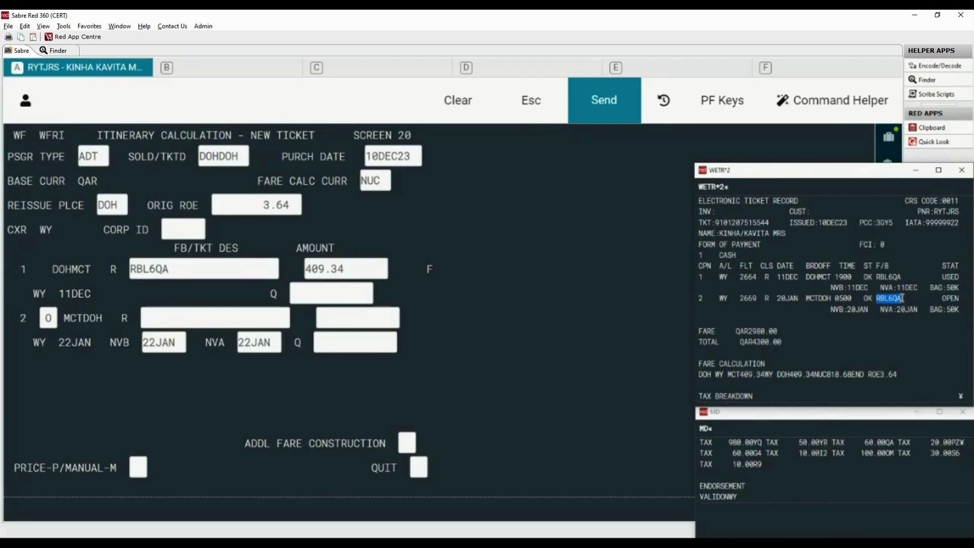
{"action": "left_click", "coordinate": [170, 317]}
{"action": "key", "text": "ctrl+v"}
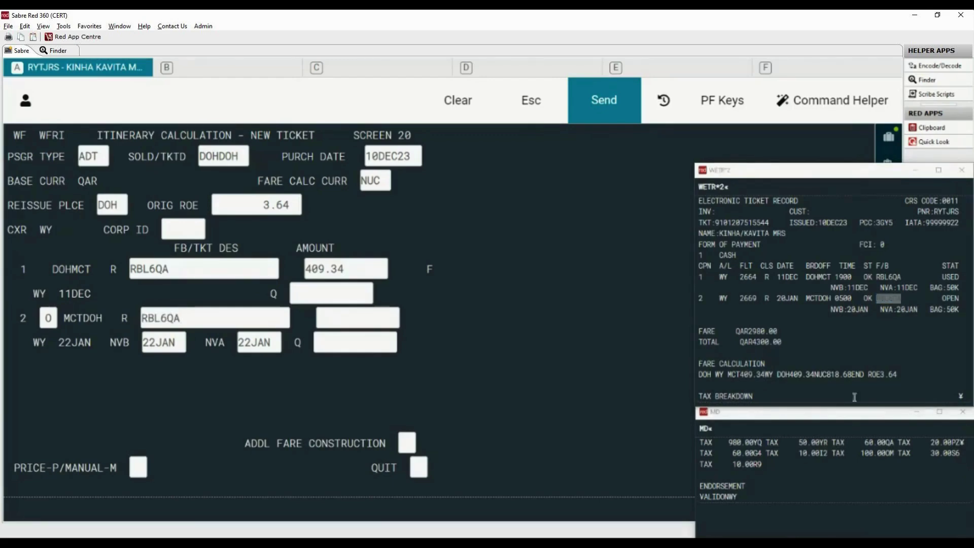
{"action": "left_click", "coordinate": [792, 383]}
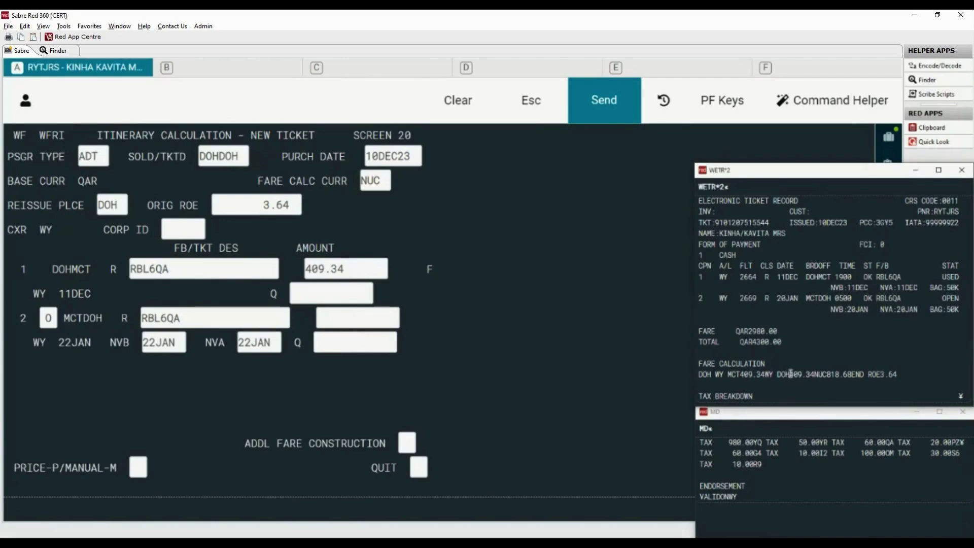
{"action": "left_click_drag", "start_coordinate": [790, 376], "coordinate": [812, 376]}
{"action": "key", "text": "ctrl+c"}
{"action": "left_click", "coordinate": [357, 318]}
{"action": "key", "text": "ctrl+v"}
{"action": "double_click", "coordinate": [303, 343]}
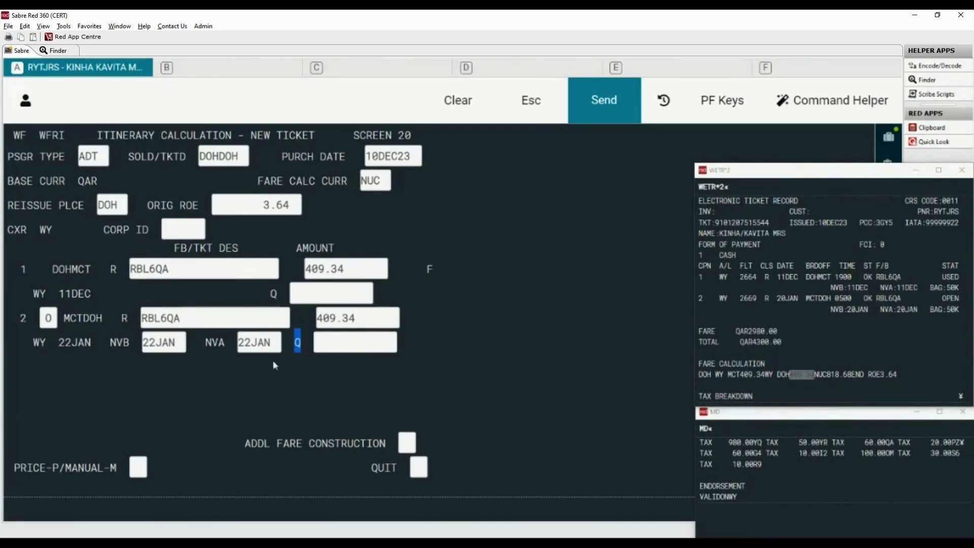
Enter M in PRICE-P/MANUAL-M to price the new ticket manually
{"action": "left_click", "coordinate": [198, 414]}
{"action": "left_click_drag", "start_coordinate": [65, 467], "coordinate": [117, 467]}
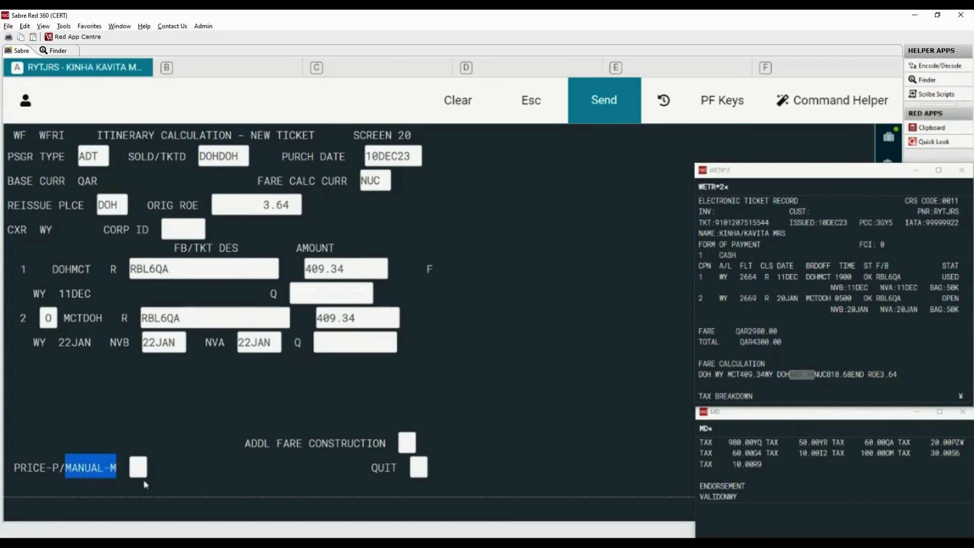
{"action": "left_click", "coordinate": [141, 467]}
{"action": "type", "text": "M"}
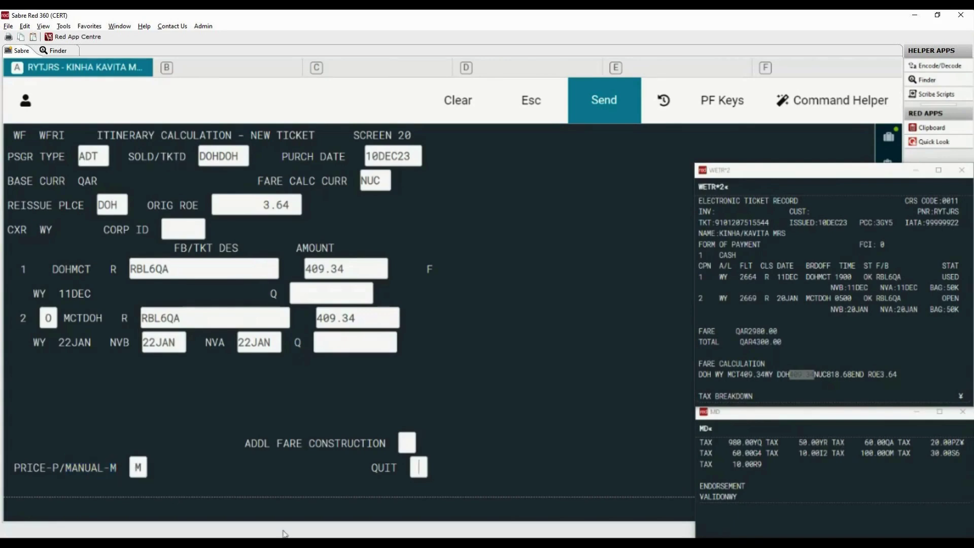
{"action": "key", "text": "Return"}
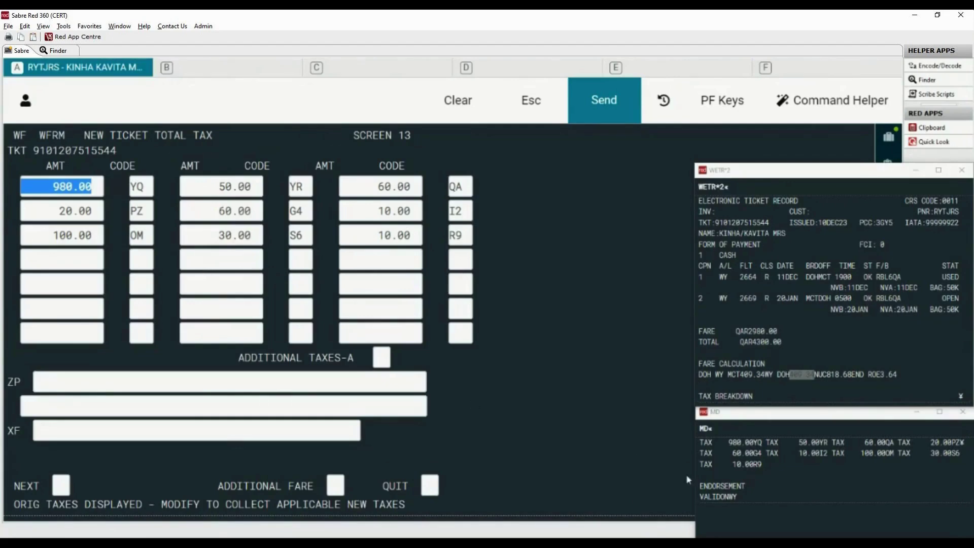
Accept the original taxes unchanged on the tax screen
{"action": "left_click_drag", "start_coordinate": [699, 442], "coordinate": [765, 464]}
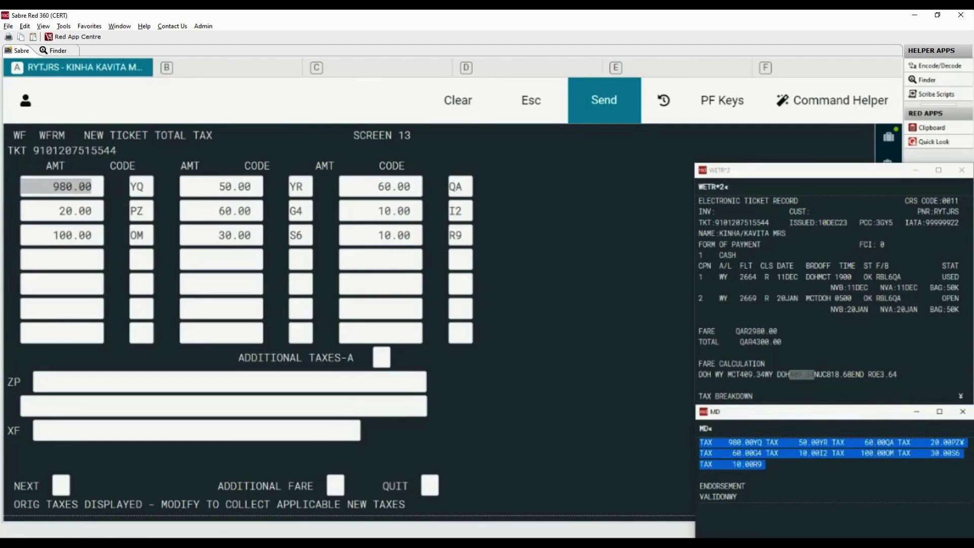
{"action": "left_click", "coordinate": [61, 486]}
{"action": "type", "text": "X"}
{"action": "key", "text": "Return"}
Accept the original fare calculation unchanged and proceed to the comparison summary
{"action": "left_click_drag", "start_coordinate": [699, 374], "coordinate": [906, 374]}
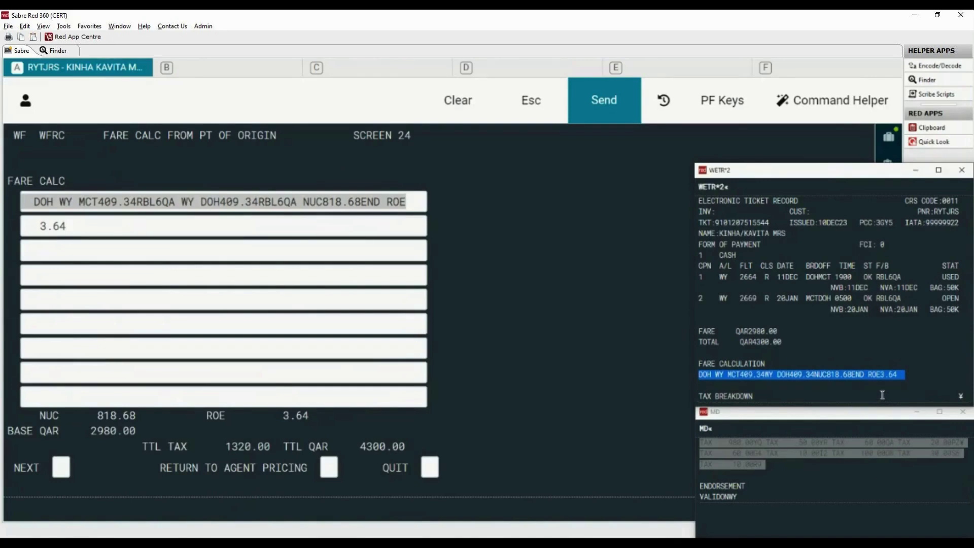
{"action": "left_click", "coordinate": [99, 482]}
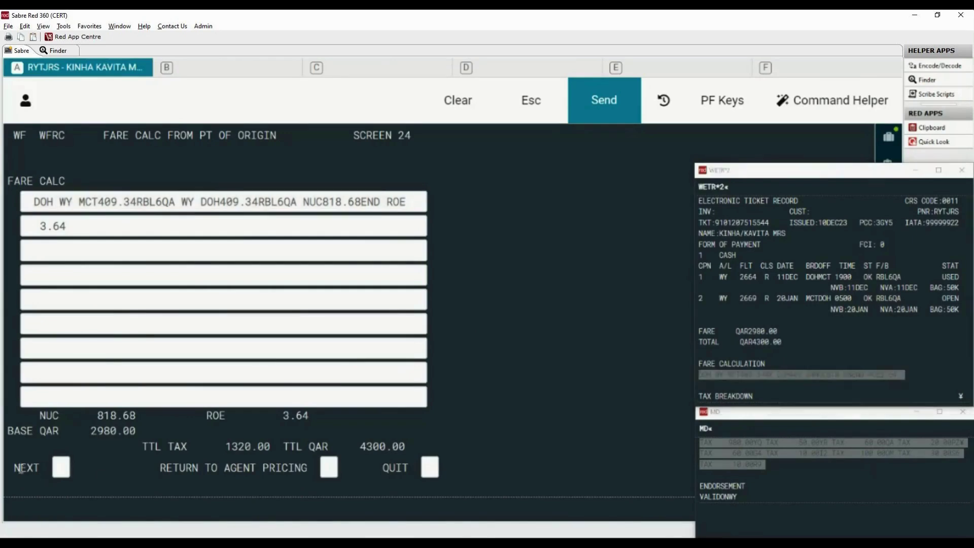
{"action": "left_click_drag", "start_coordinate": [13, 467], "coordinate": [44, 468]}
{"action": "type", "text": "X"}
{"action": "key", "text": "Return"}
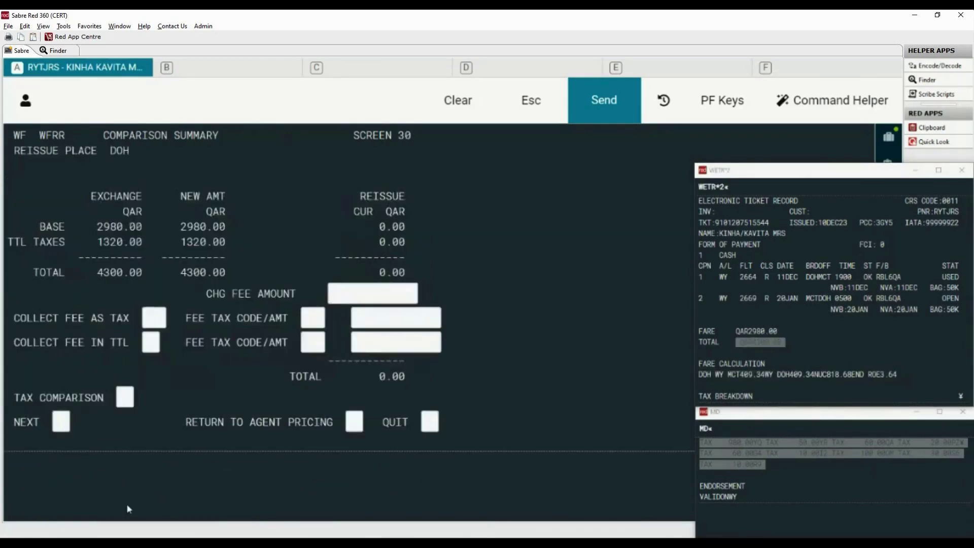
Enter a 500 change fee collected in total, giving a 500.00 total, and continue
{"action": "left_click_drag", "start_coordinate": [377, 272], "coordinate": [419, 276]}
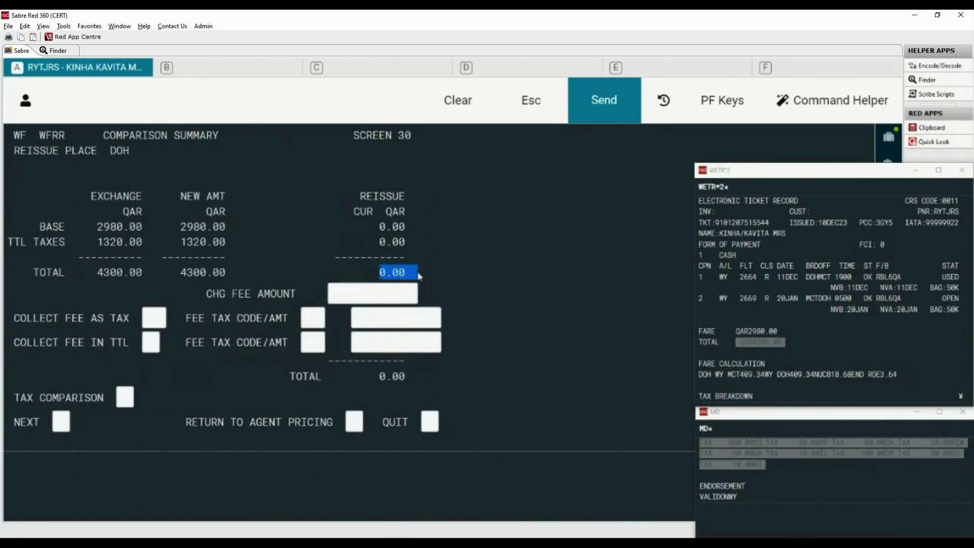
{"action": "left_click_drag", "start_coordinate": [206, 294], "coordinate": [303, 294]}
{"action": "left_click", "coordinate": [382, 294]}
{"action": "type", "text": "500"}
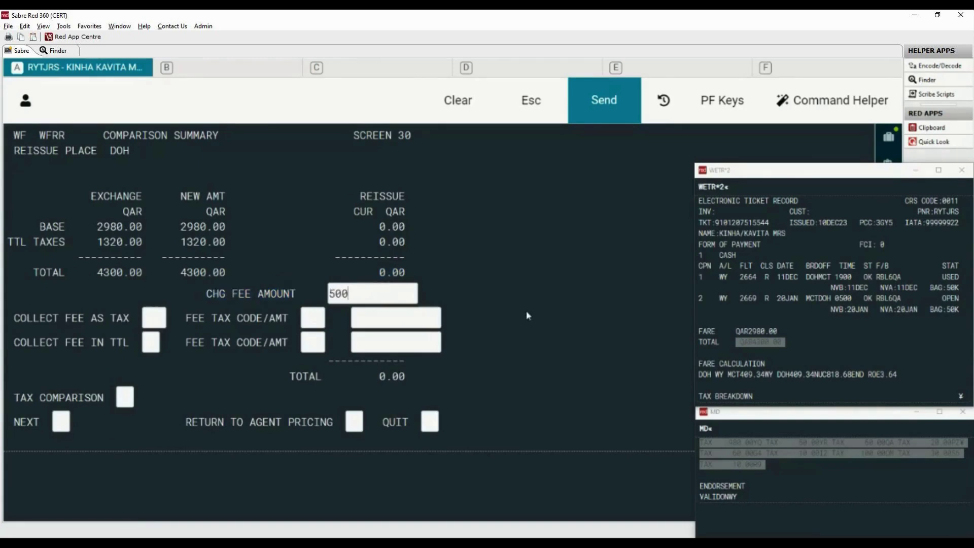
{"action": "left_click_drag", "start_coordinate": [15, 342], "coordinate": [133, 342]}
{"action": "left_click", "coordinate": [150, 343]}
{"action": "type", "text": "X"}
{"action": "left_click_drag", "start_coordinate": [290, 376], "coordinate": [413, 380]}
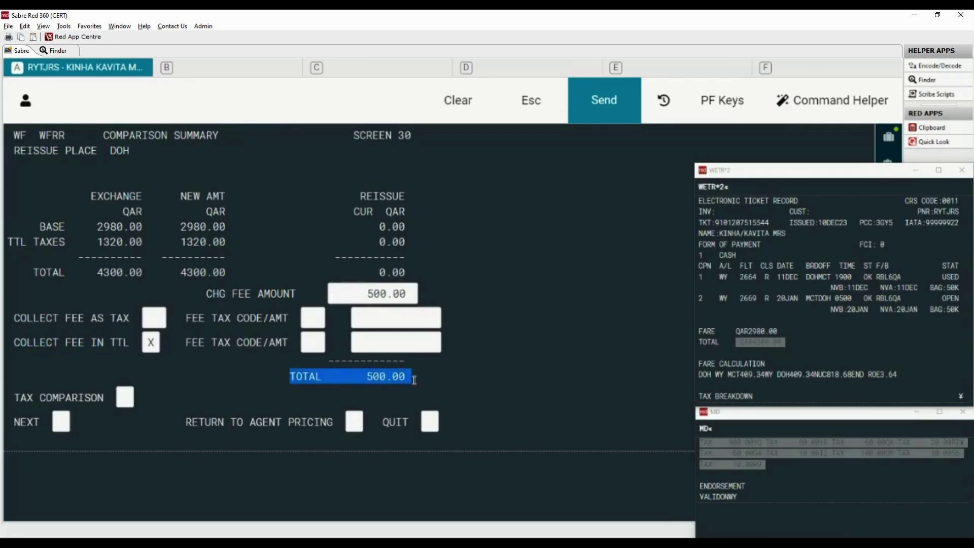
{"action": "left_click_drag", "start_coordinate": [10, 422], "coordinate": [45, 422]}
{"action": "left_click", "coordinate": [61, 422]}
{"action": "type", "text": "X"}
{"action": "key", "text": "Return"}
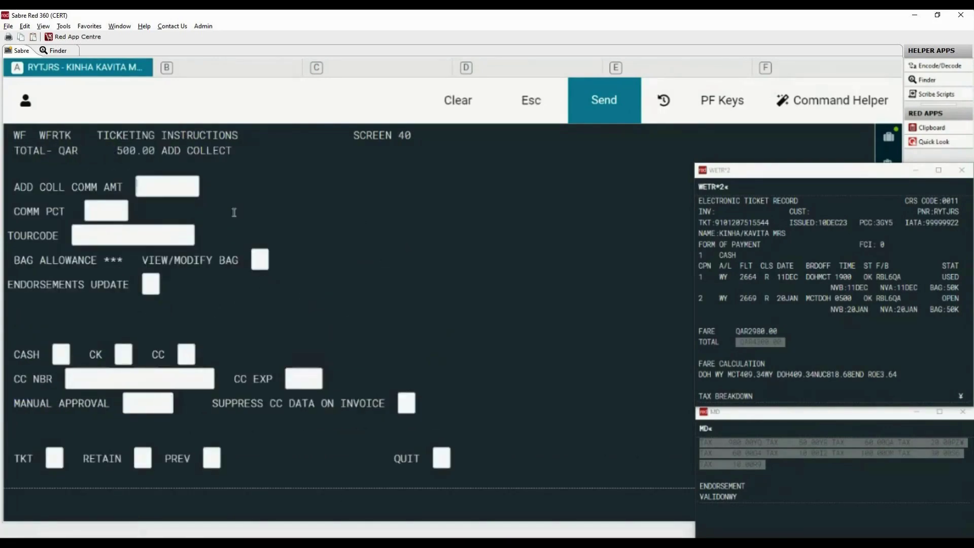
Mark cash payment and the baggage view option in the exchange mask, then submit it
{"action": "left_click_drag", "start_coordinate": [14, 260], "coordinate": [238, 261]}
{"action": "left_click", "coordinate": [155, 261]}
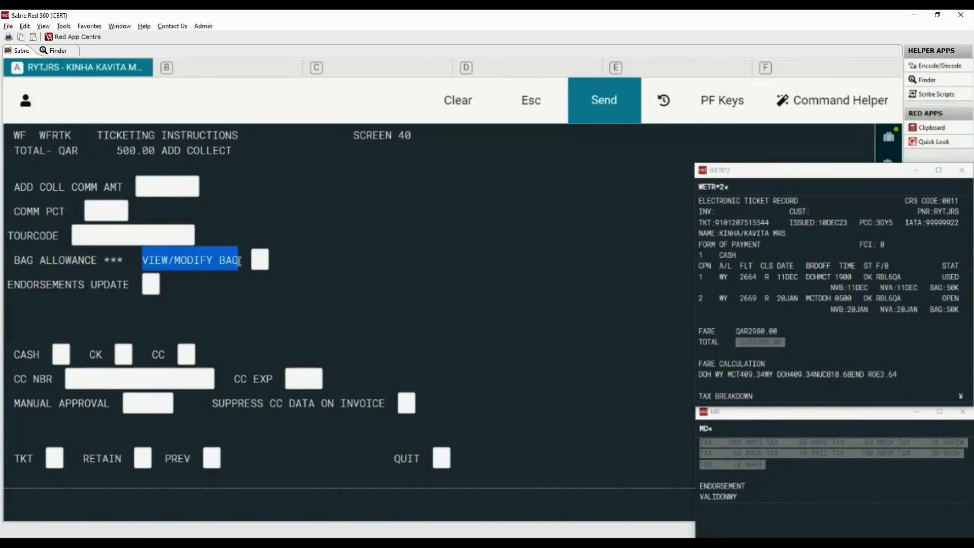
{"action": "left_click", "coordinate": [219, 298]}
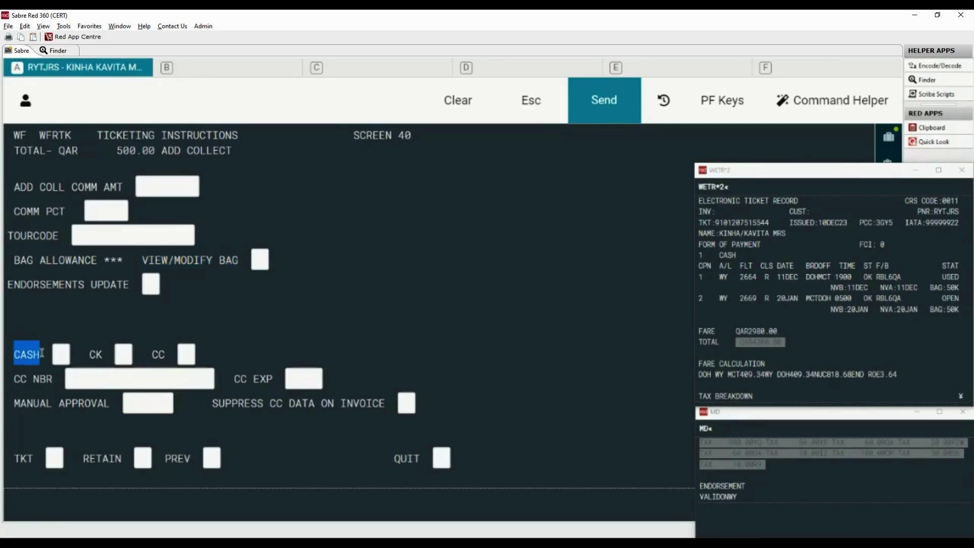
{"action": "left_click", "coordinate": [61, 356]}
{"action": "type", "text": "X"}
{"action": "key", "text": "shift+Tab"}
{"action": "key", "text": "shift+Tab"}
{"action": "key", "text": "shift+Tab"}
{"action": "type", "text": "X"}
{"action": "key", "text": "Return"}
Copy the 50K baggage allowance into the 22JAN box and return to the ticketing mask with PREV
{"action": "left_click_drag", "start_coordinate": [795, 305], "coordinate": [829, 303]}
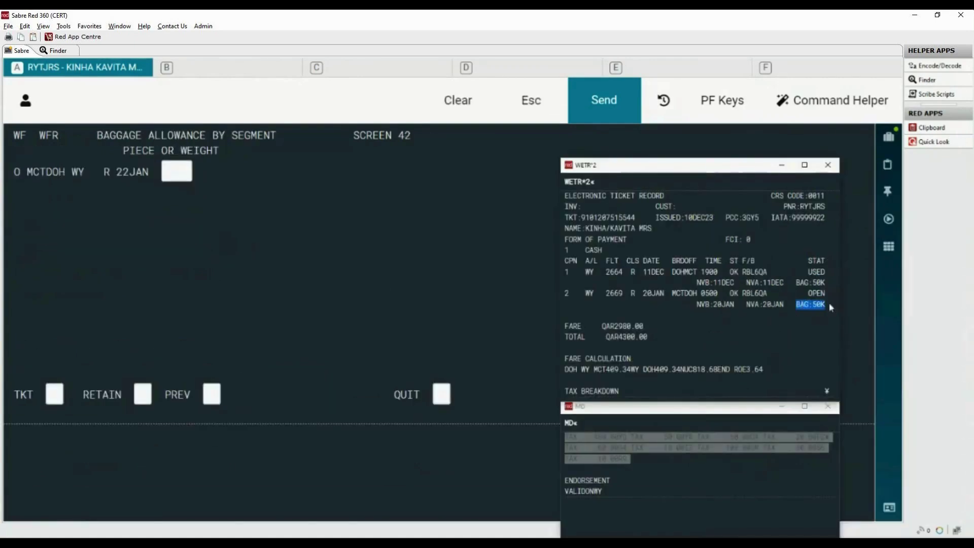
{"action": "left_click", "coordinate": [176, 171]}
{"action": "key", "text": "ctrl+v"}
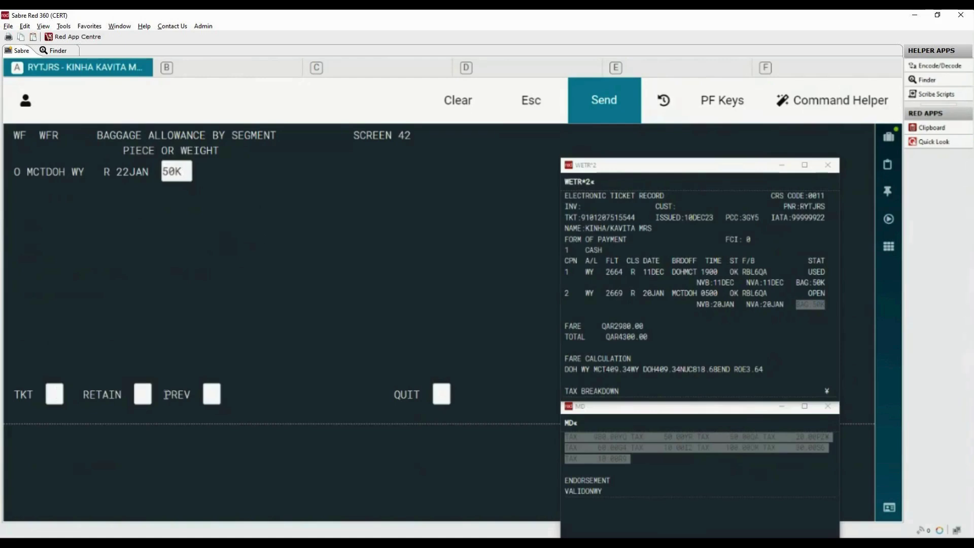
{"action": "left_click_drag", "start_coordinate": [165, 395], "coordinate": [193, 394]}
{"action": "left_click", "coordinate": [212, 394]}
{"action": "type", "text": "X"}
{"action": "key", "text": "Return"}
Select the X ENDORSEMENTS UPDATE option to open the endorsement entry lines
{"action": "left_click_drag", "start_coordinate": [14, 259], "coordinate": [127, 262]}
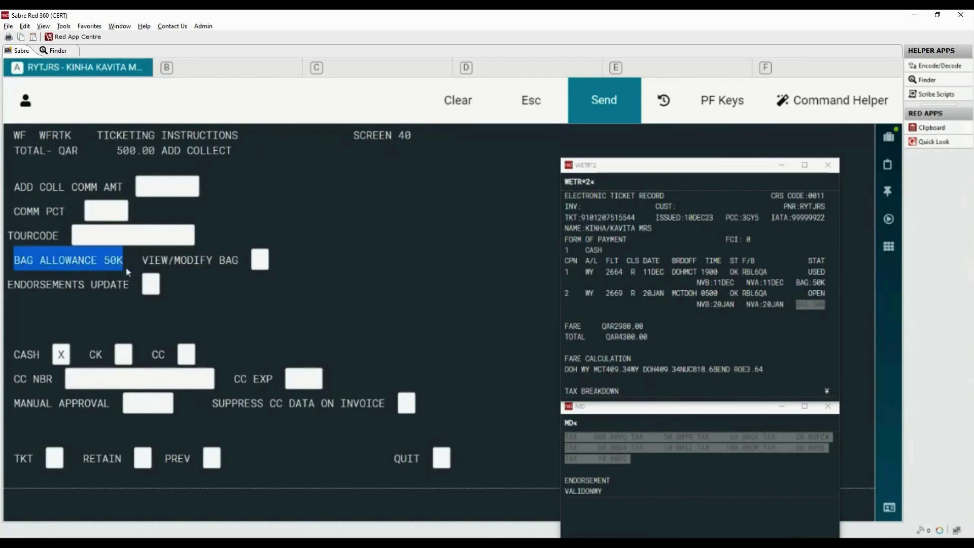
{"action": "left_click", "coordinate": [9, 287]}
{"action": "left_click_drag", "start_coordinate": [9, 287], "coordinate": [140, 286]}
{"action": "left_click", "coordinate": [298, 314]}
{"action": "type", "text": "X"}
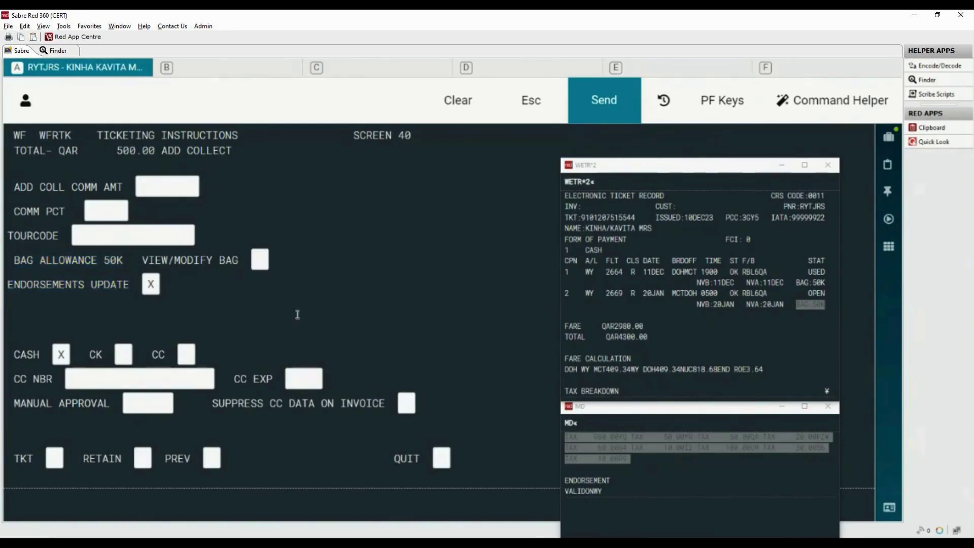
{"action": "key", "text": "Return"}
Paste VALIDONWY from the old ticket as the first endorsement line
{"action": "left_click_drag", "start_coordinate": [565, 491], "coordinate": [610, 491]}
{"action": "left_click", "coordinate": [44, 302]}
{"action": "key", "text": "ctrl+v"}
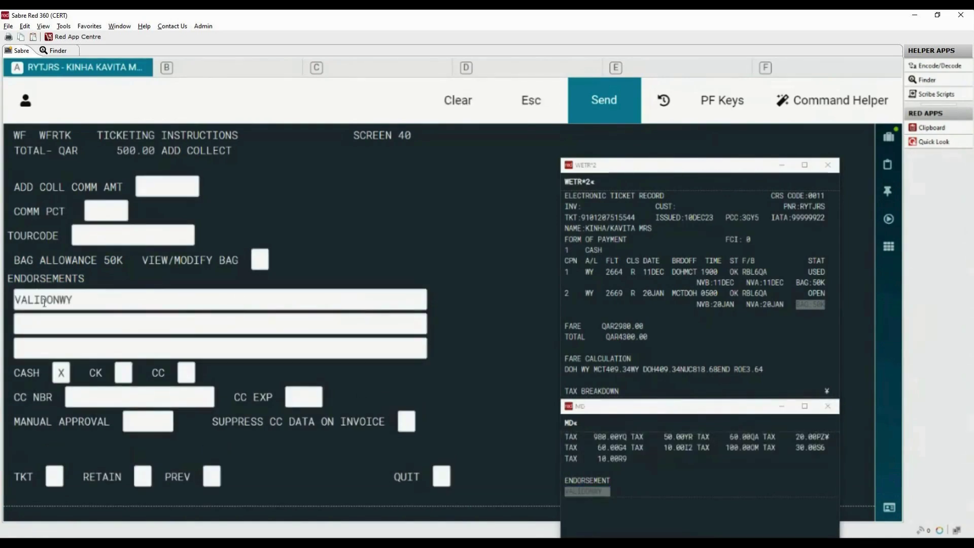
{"action": "left_click_drag", "start_coordinate": [14, 477], "coordinate": [32, 476]}
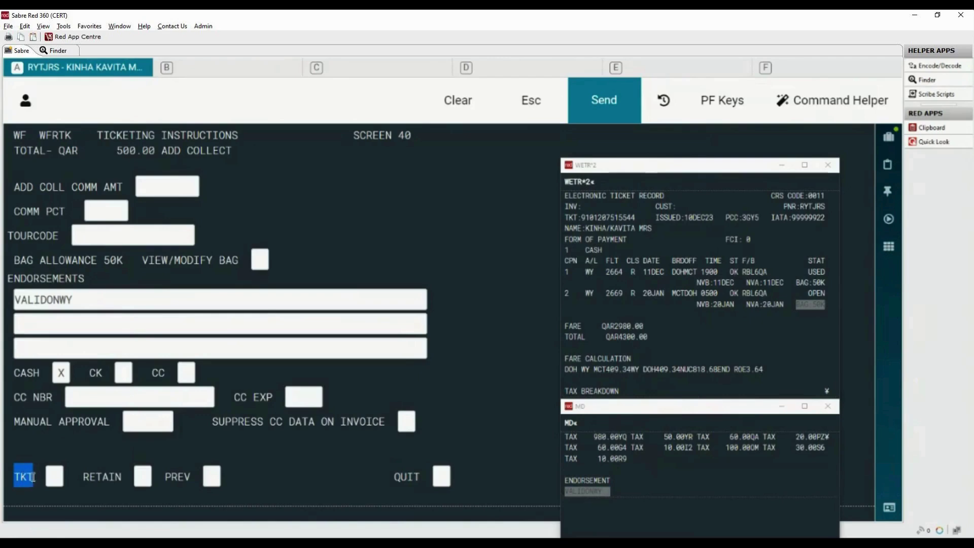
{"action": "left_click", "coordinate": [54, 480]}
Issue the exchange ticket with TKT X, then add the received-from and end the booking
{"action": "type", "text": "X"}
{"action": "key", "text": "Return"}
{"action": "left_click_drag", "start_coordinate": [10, 165], "coordinate": [170, 171]}
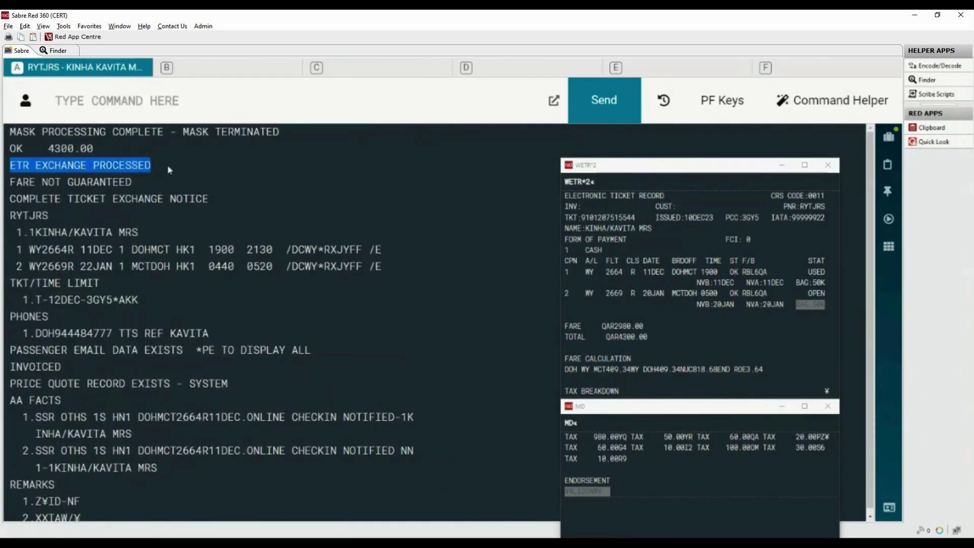
{"action": "left_click", "coordinate": [131, 101]}
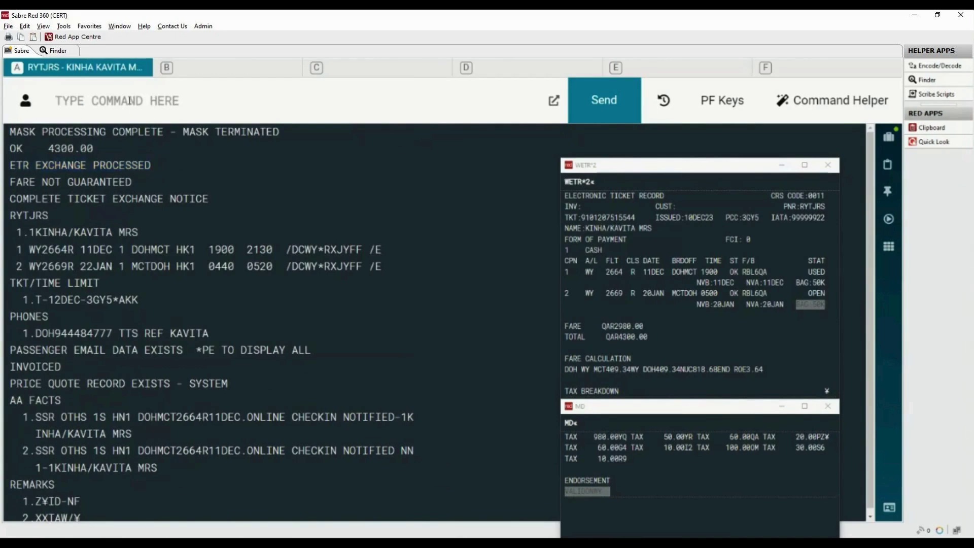
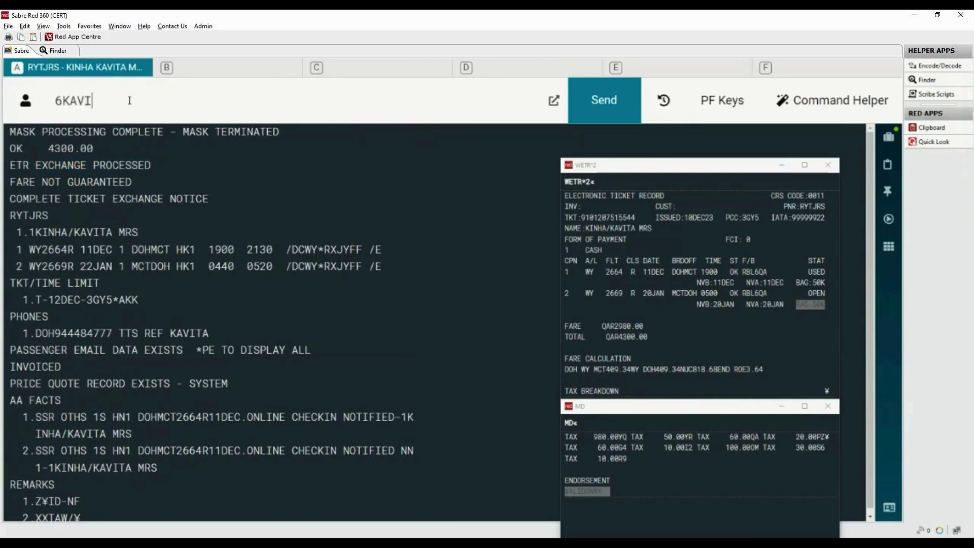
{"action": "key", "text": "Return"}
Redisplay the booking, list the ticketing field with *T, and open the original ticket via WETR*2
{"action": "type", "text": "IR"}
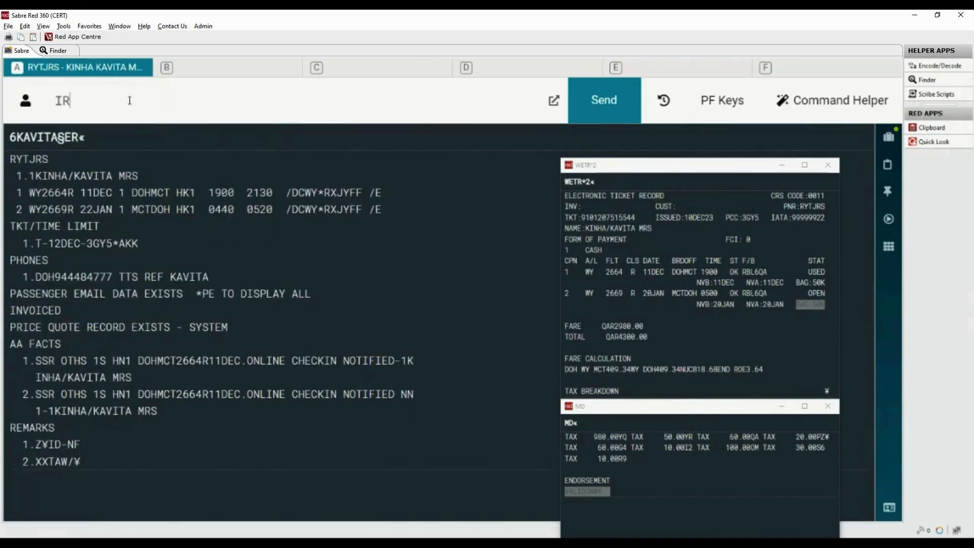
{"action": "key", "text": "Return"}
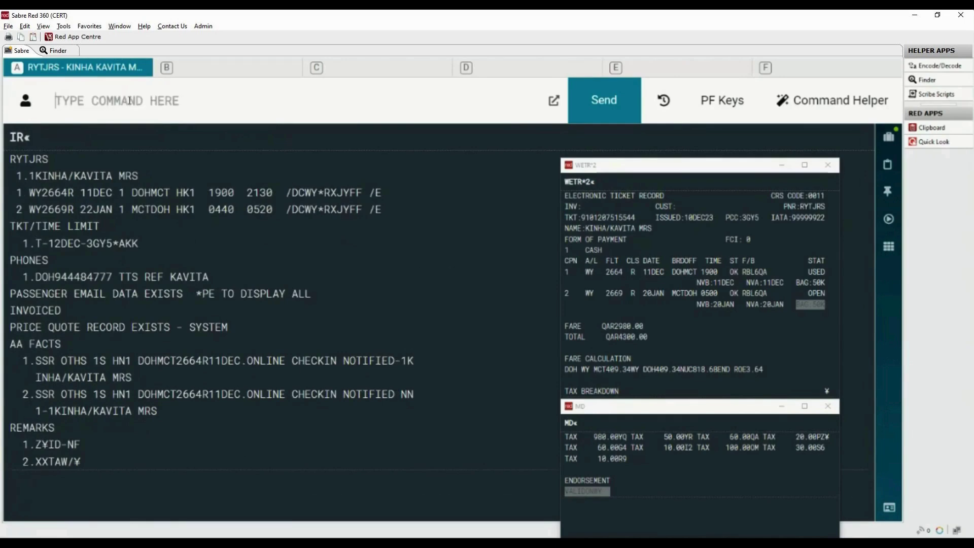
{"action": "type", "text": "*T"}
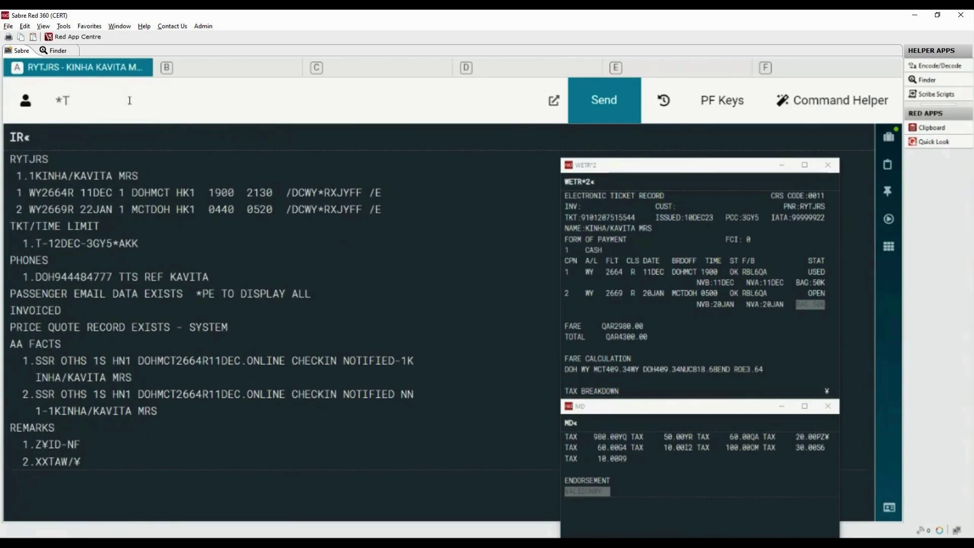
{"action": "key", "text": "Return"}
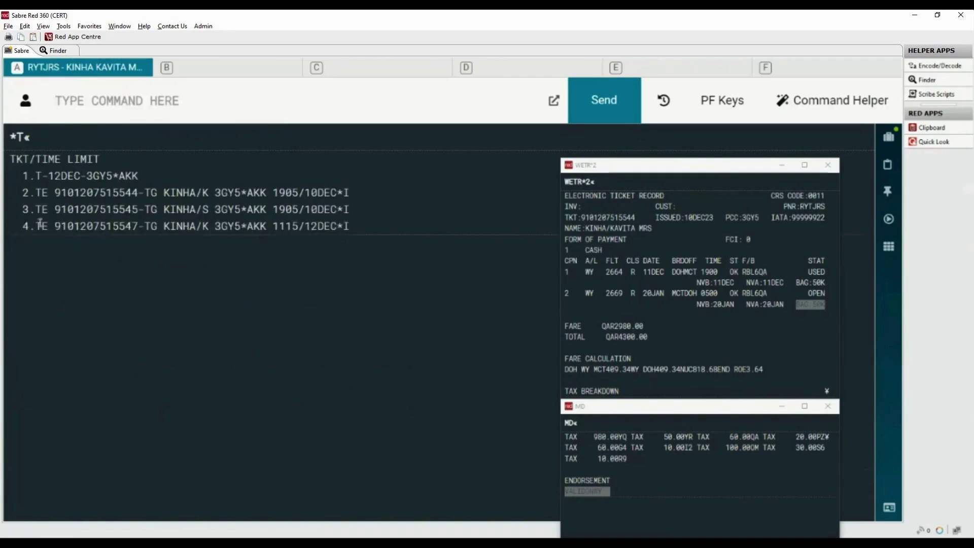
{"action": "left_click_drag", "start_coordinate": [36, 226], "coordinate": [153, 223]}
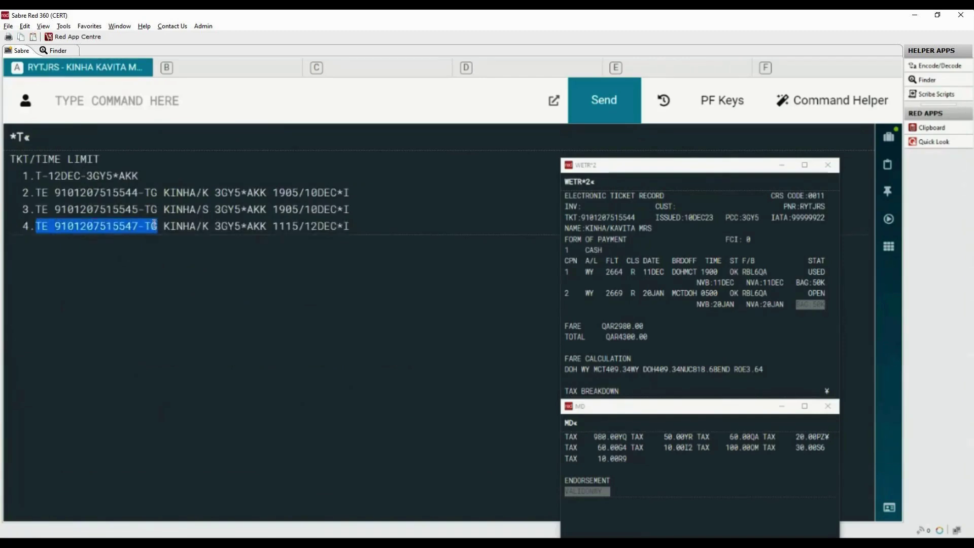
{"action": "left_click", "coordinate": [121, 104]}
{"action": "type", "text": "WE"}
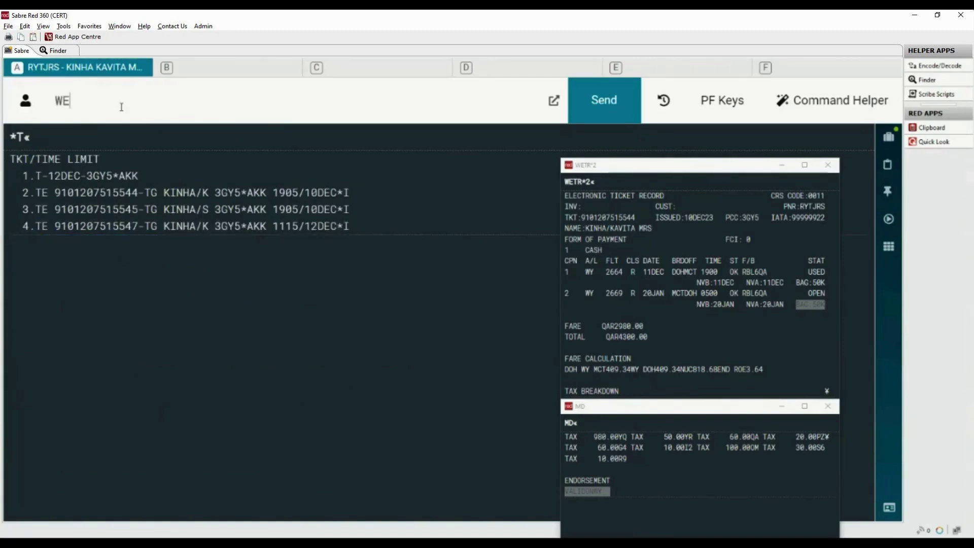
{"action": "type", "text": "TR*2"}
{"action": "key", "text": "Return"}
Confirm the old return coupon shows EXCH and display the new ticket with WETR*4
{"action": "left_click_drag", "start_coordinate": [389, 310], "coordinate": [424, 312]}
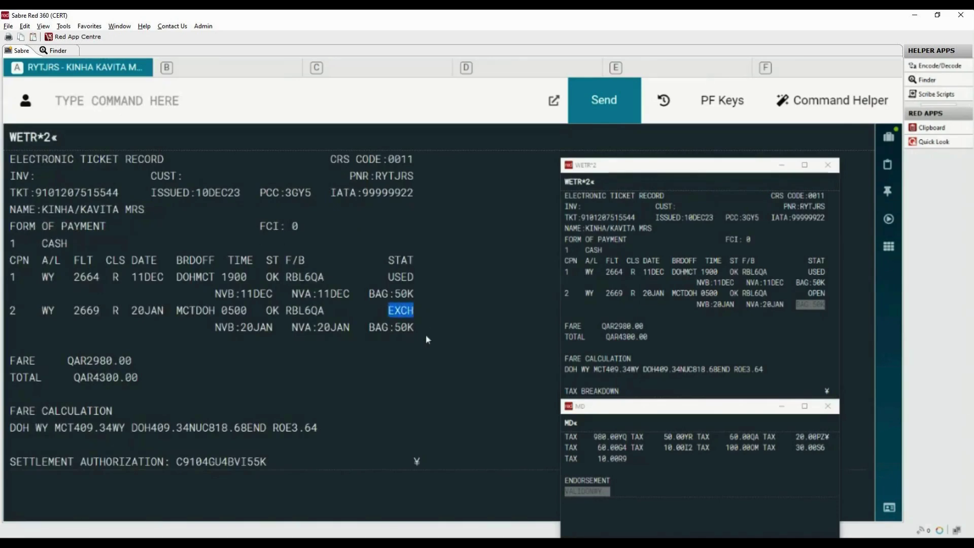
{"action": "left_click", "coordinate": [174, 105]}
{"action": "type", "text": "WE"}
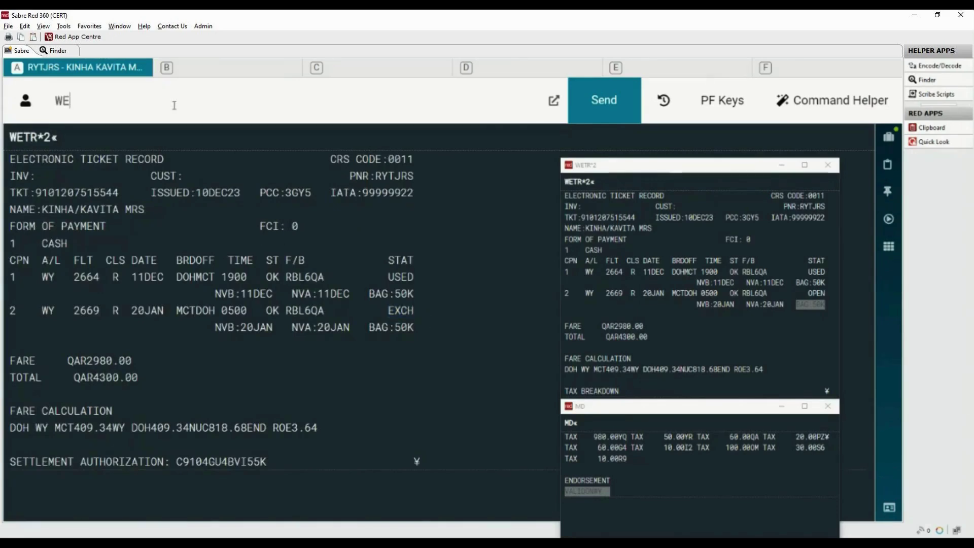
{"action": "type", "text": "TR*4"}
{"action": "key", "text": "Return"}
Verify the new ticket's 22JAN coupon and QAR500.00A total, then redisplay the booking with *A
{"action": "left_click_drag", "start_coordinate": [38, 279], "coordinate": [424, 297]}
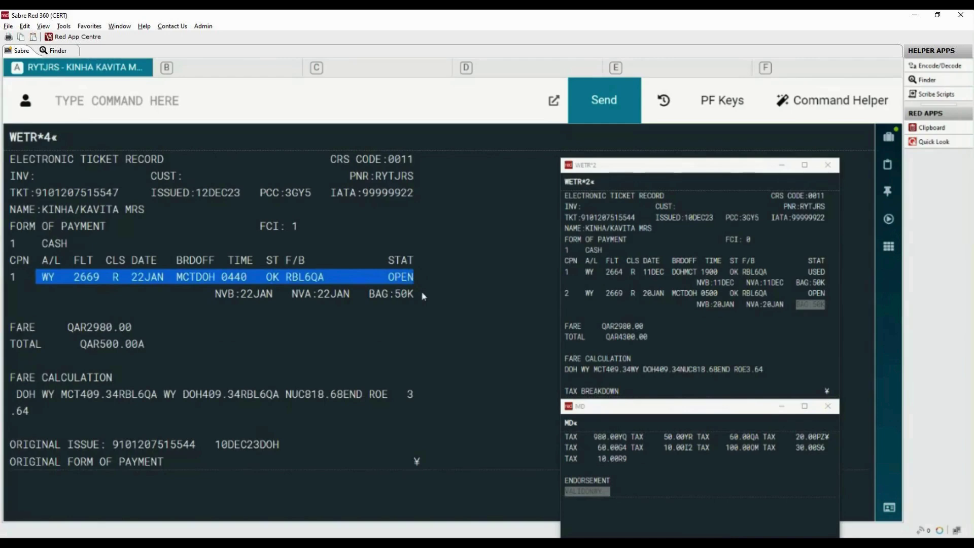
{"action": "left_click_drag", "start_coordinate": [80, 344], "coordinate": [153, 343]}
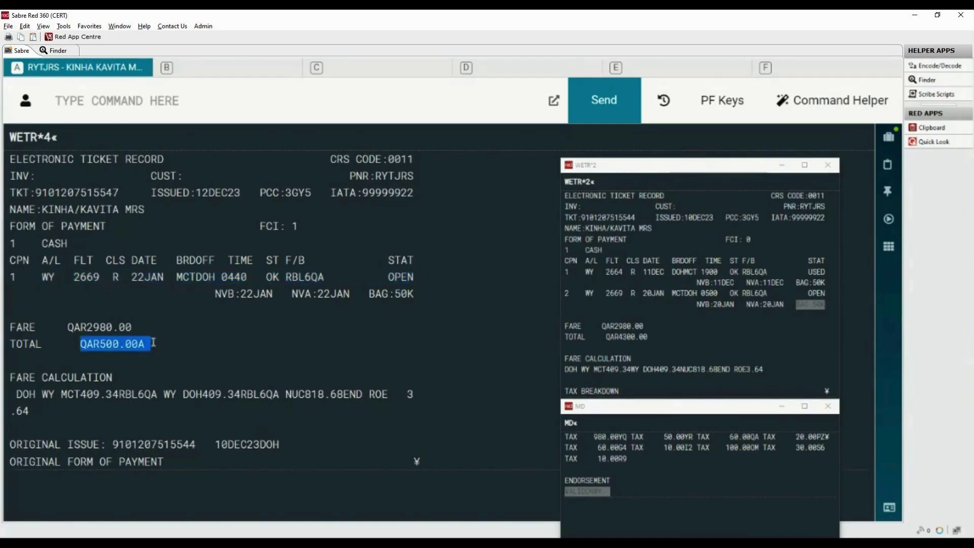
{"action": "left_click", "coordinate": [236, 101]}
{"action": "type", "text": "*A"}
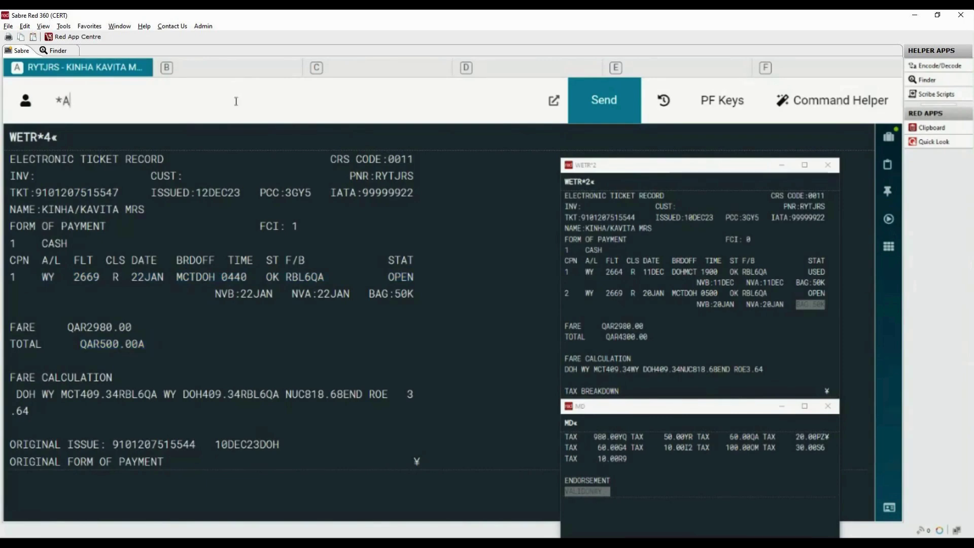
{"action": "key", "text": "Return"}
Show the *PQS summary and confirm reissue 4 has ticketed status
{"action": "type", "text": "*"}
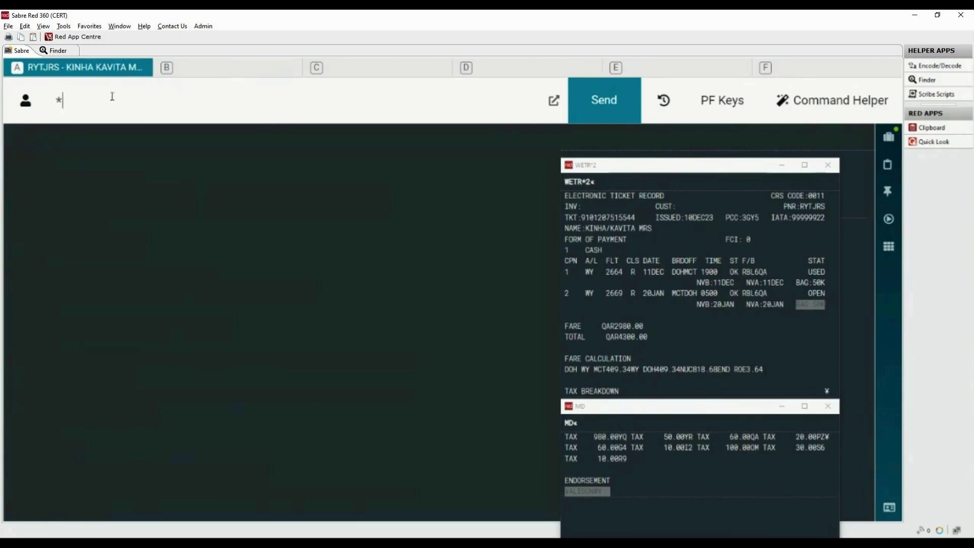
{"action": "type", "text": "PQS"}
{"action": "key", "text": "Return"}
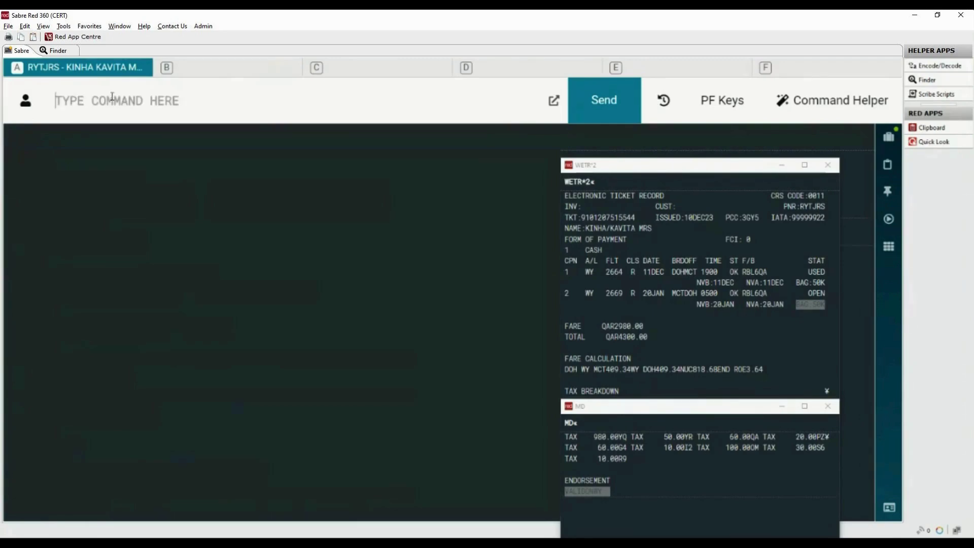
{"action": "left_click_drag", "start_coordinate": [62, 327], "coordinate": [89, 327]}
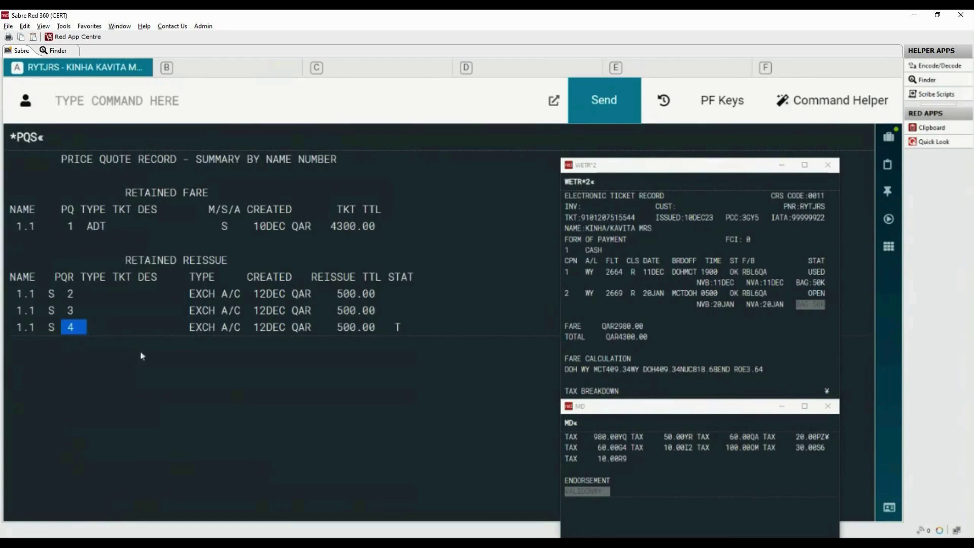
{"action": "left_click_drag", "start_coordinate": [394, 328], "coordinate": [408, 328]}
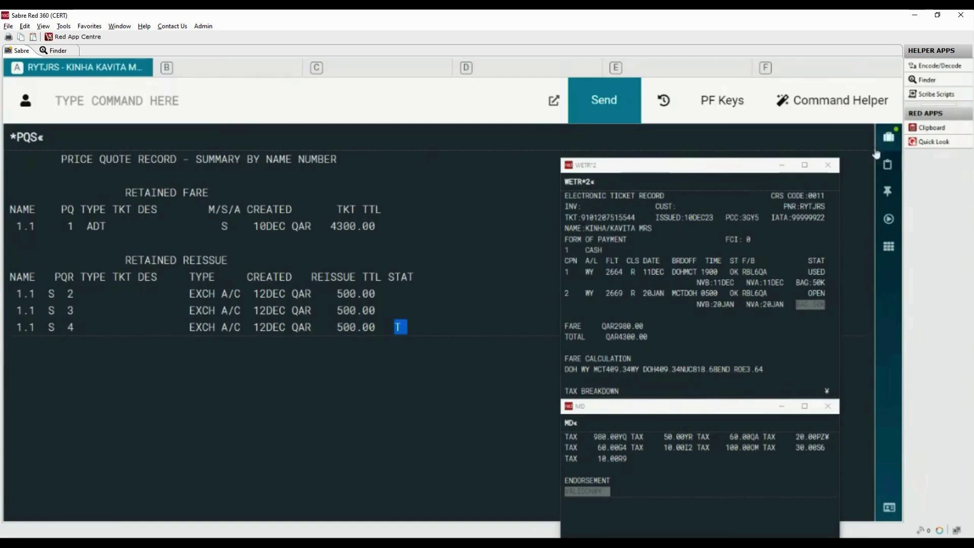
Close the WETR*2 and MD side windows and redisplay the booking with *A
{"action": "left_click", "coordinate": [828, 166]}
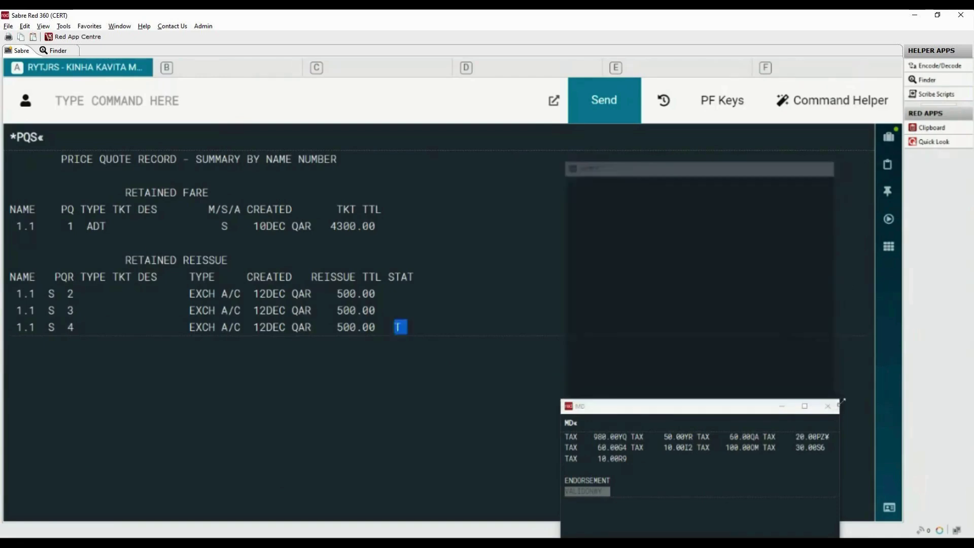
{"action": "left_click", "coordinate": [827, 406]}
{"action": "type", "text": "*A"}
{"action": "key", "text": "Return"}
{"action": "type", "text": "I"}
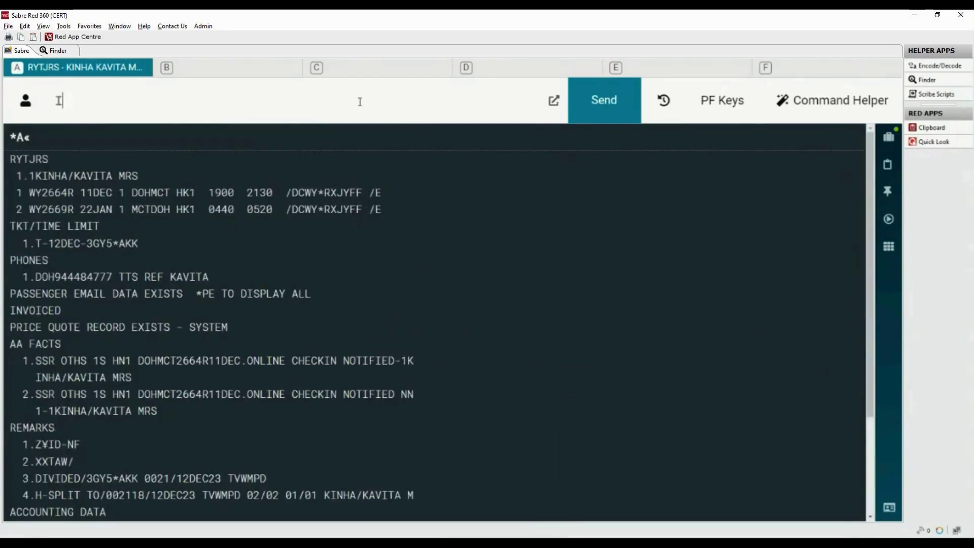